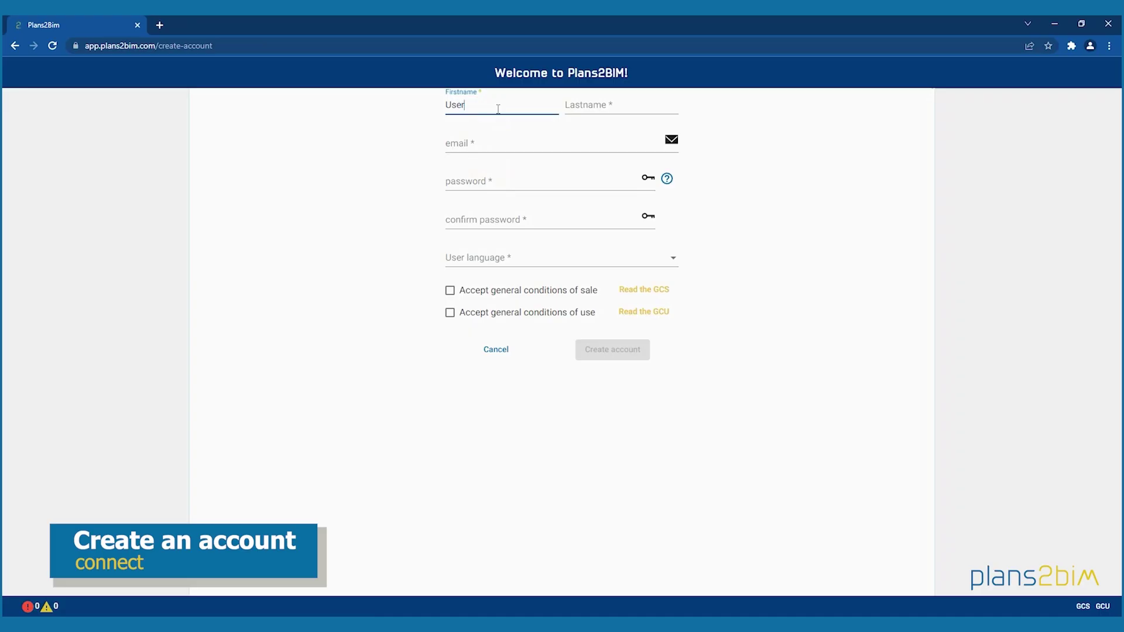
Move to the last-name field of the Create account form
click(570, 109)
Enter the last name, the account e-mail and the password in both password fields
text(Name)
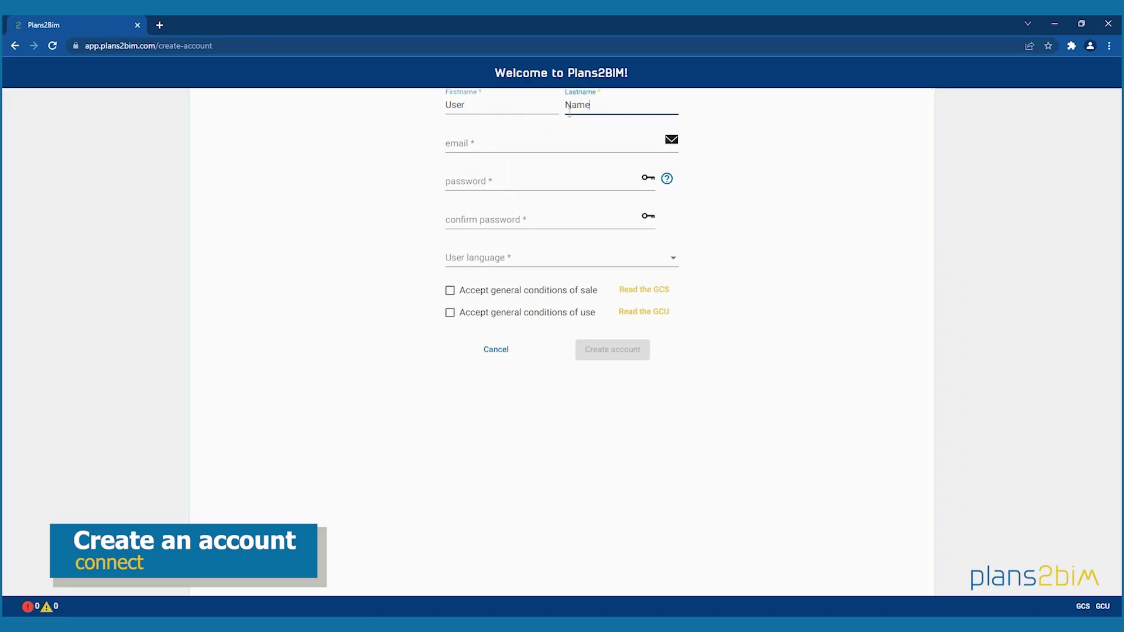
click(548, 139)
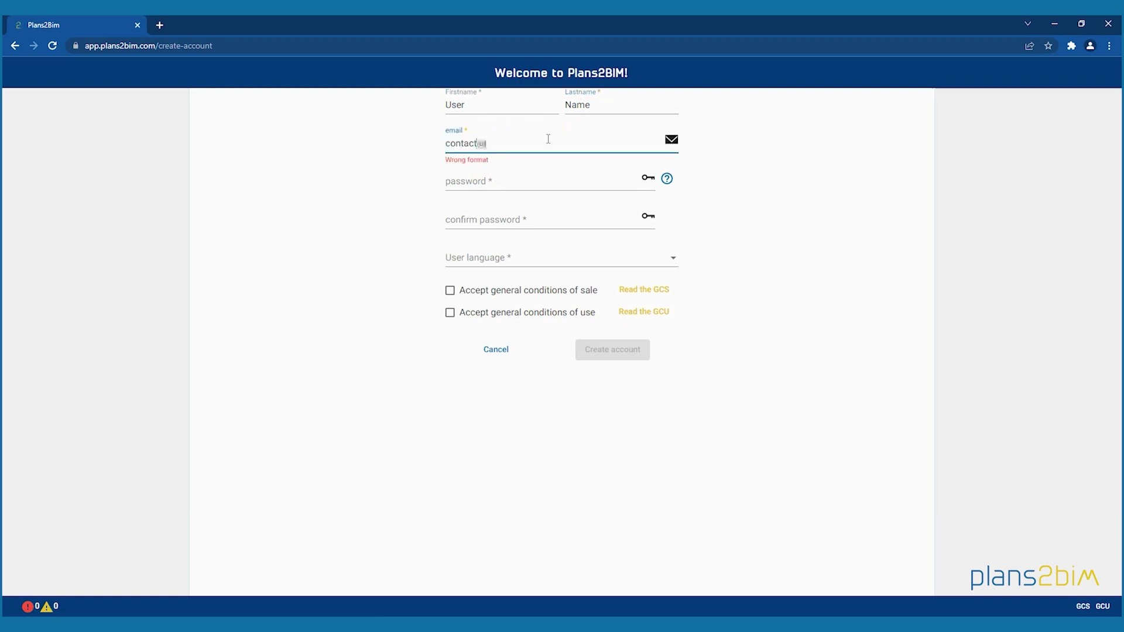
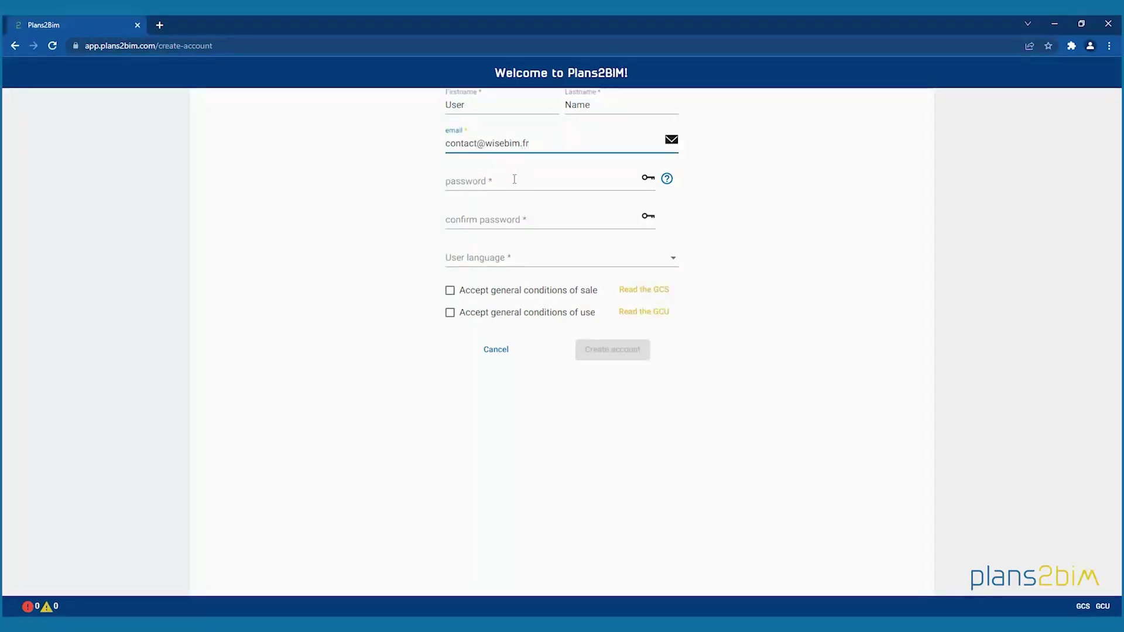
click(514, 179)
key(ctrl+v)
click(495, 221)
text(••••••••••••)
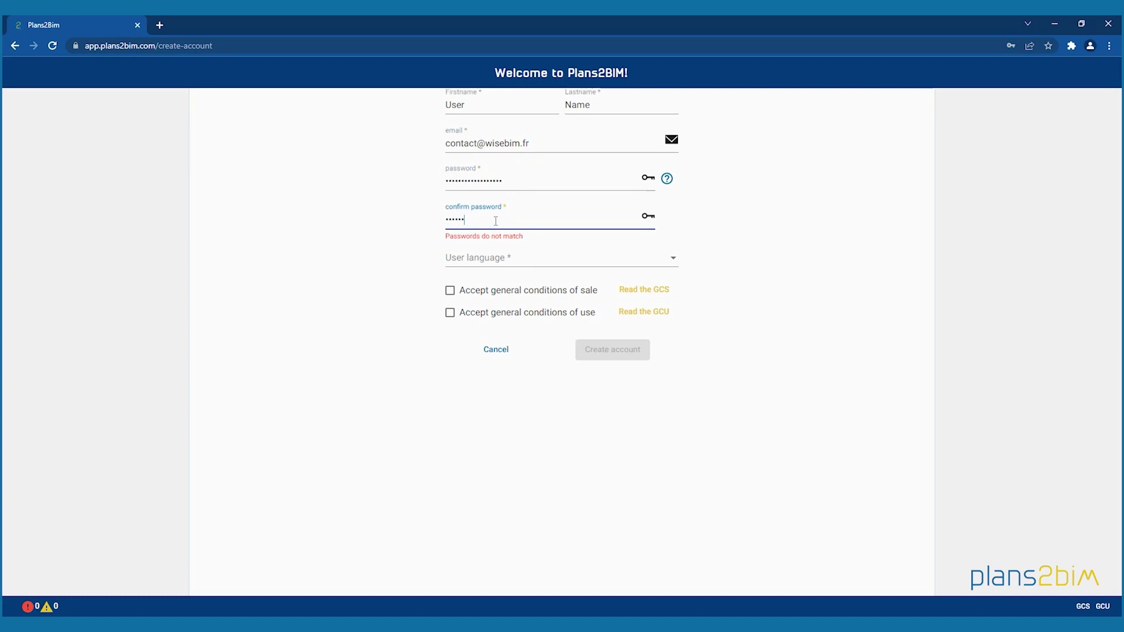
text(•••••)
Choose English as user language, accept both conditions and create the account
click(495, 259)
click(480, 285)
click(450, 290)
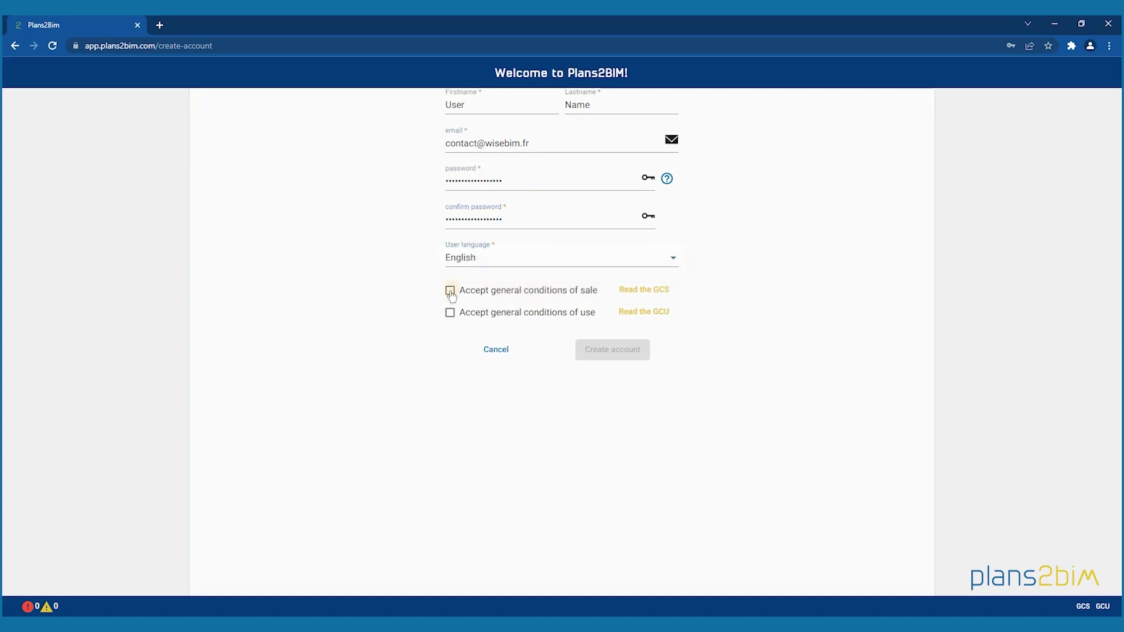
click(450, 312)
click(609, 354)
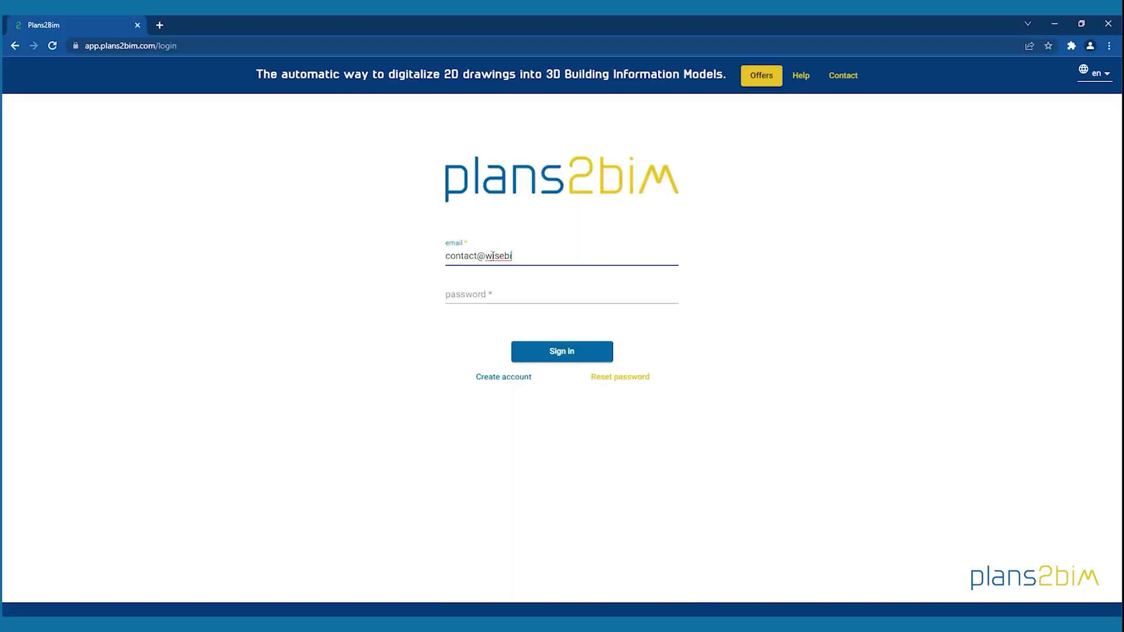
Finish the account e-mail and enter the password on the sign-in page
text(m.fr)
click(494, 293)
text(••••••)
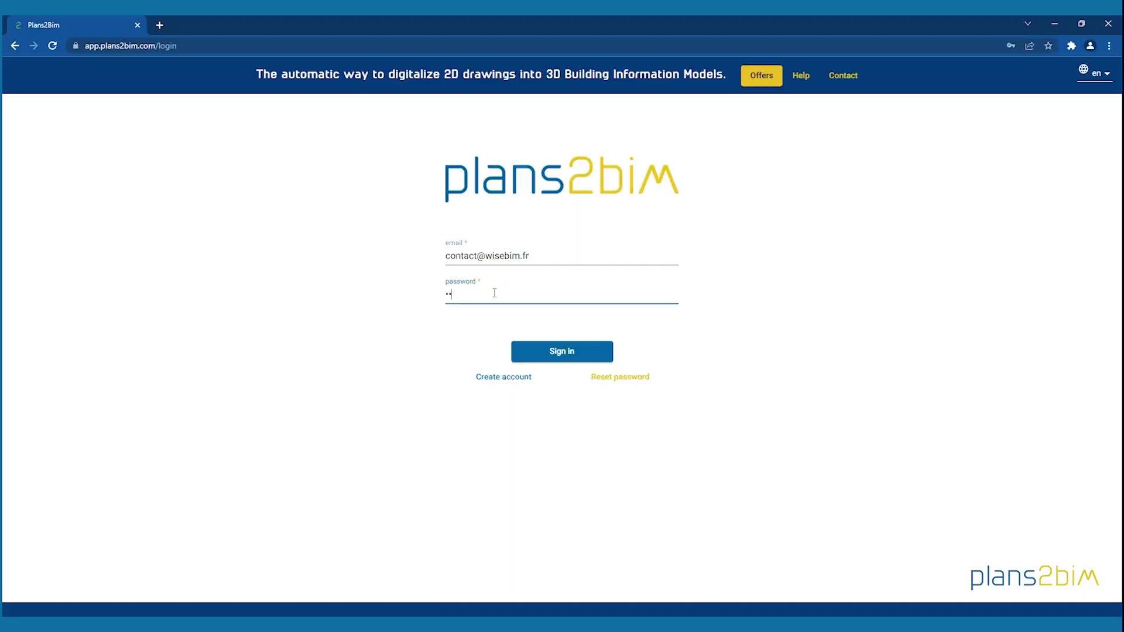
text(•••••••••••)
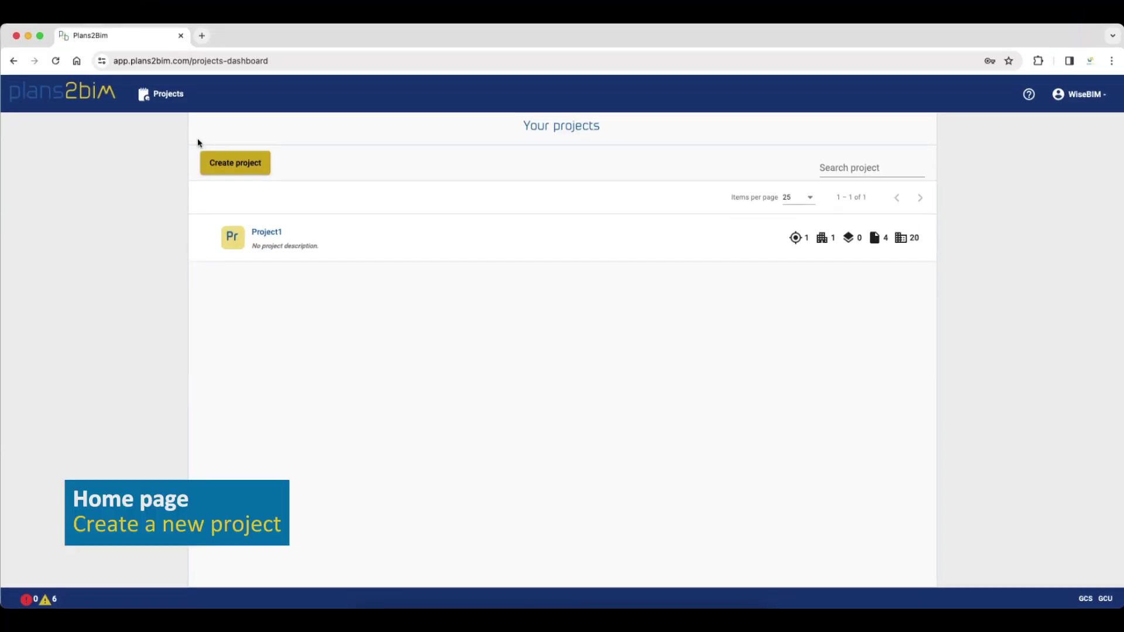
Create a project named Project2 and open its Building level in the treeview
click(225, 164)
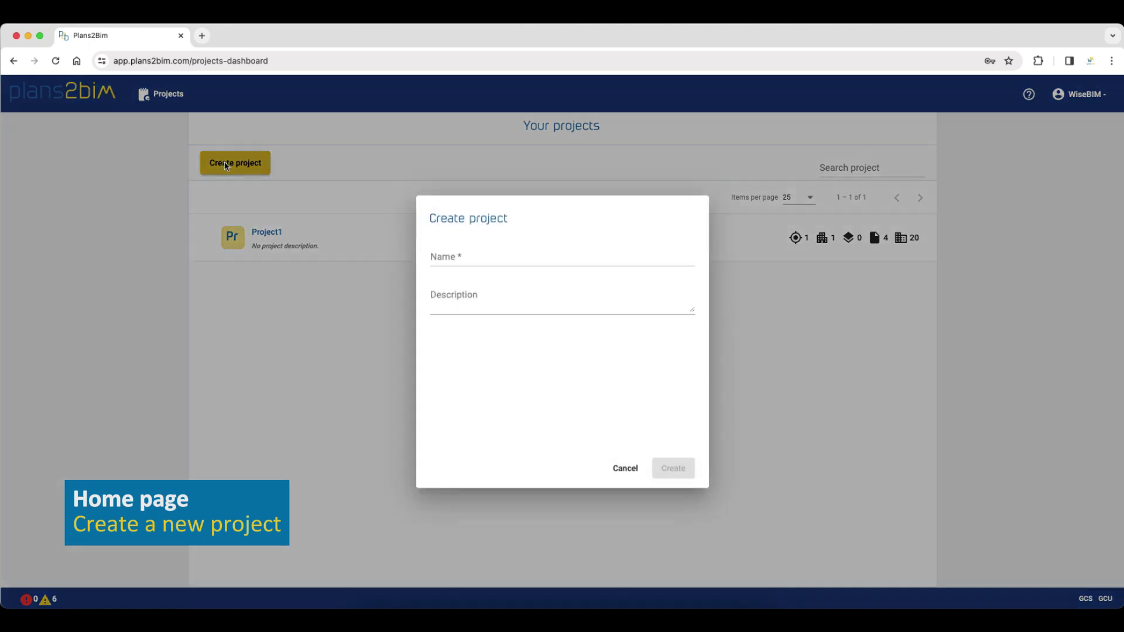
click(454, 262)
text(Project)
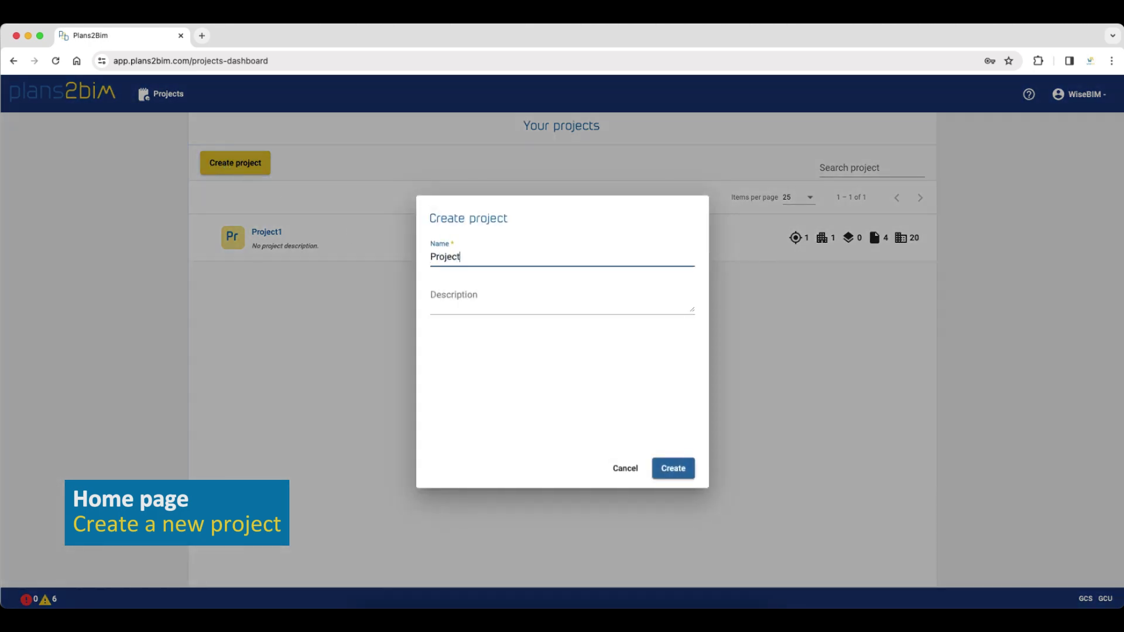
text(2)
click(677, 470)
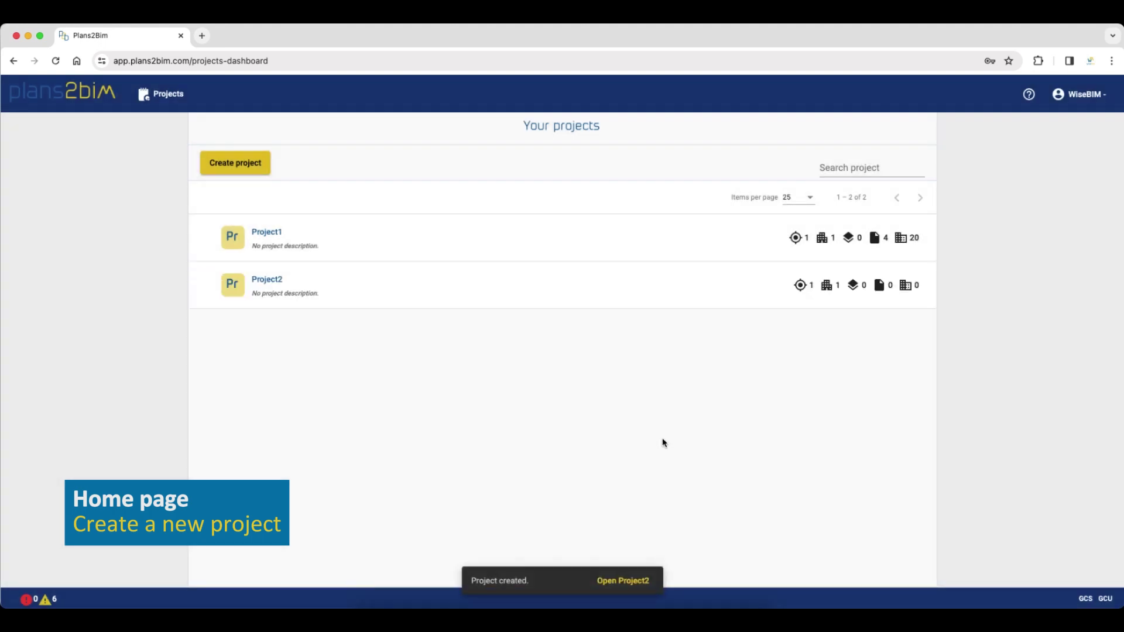
click(262, 280)
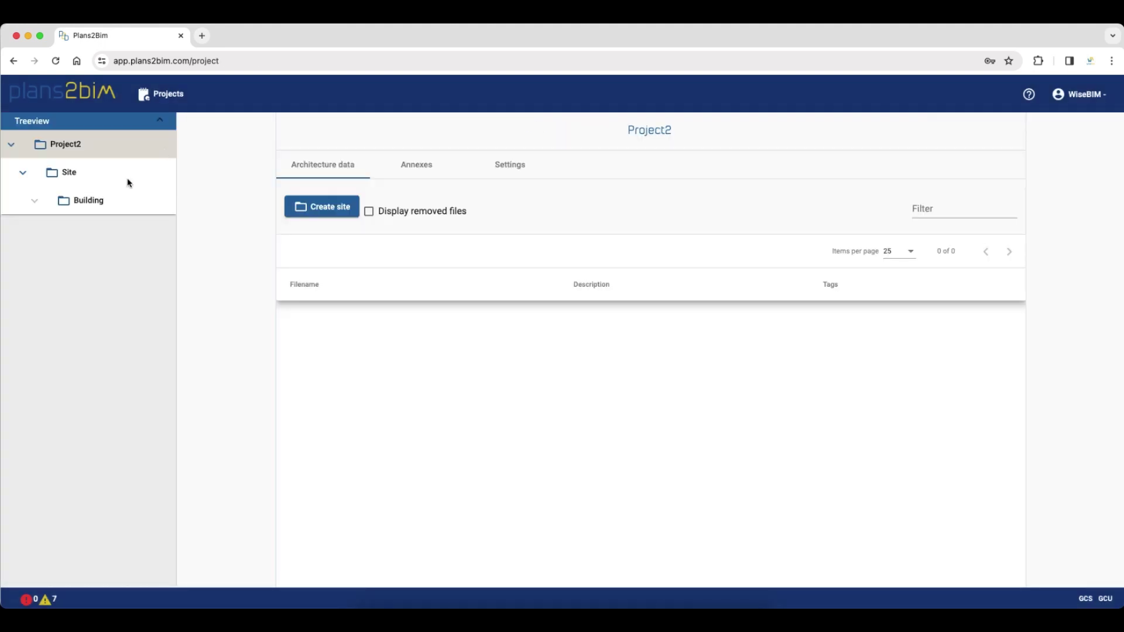
click(100, 201)
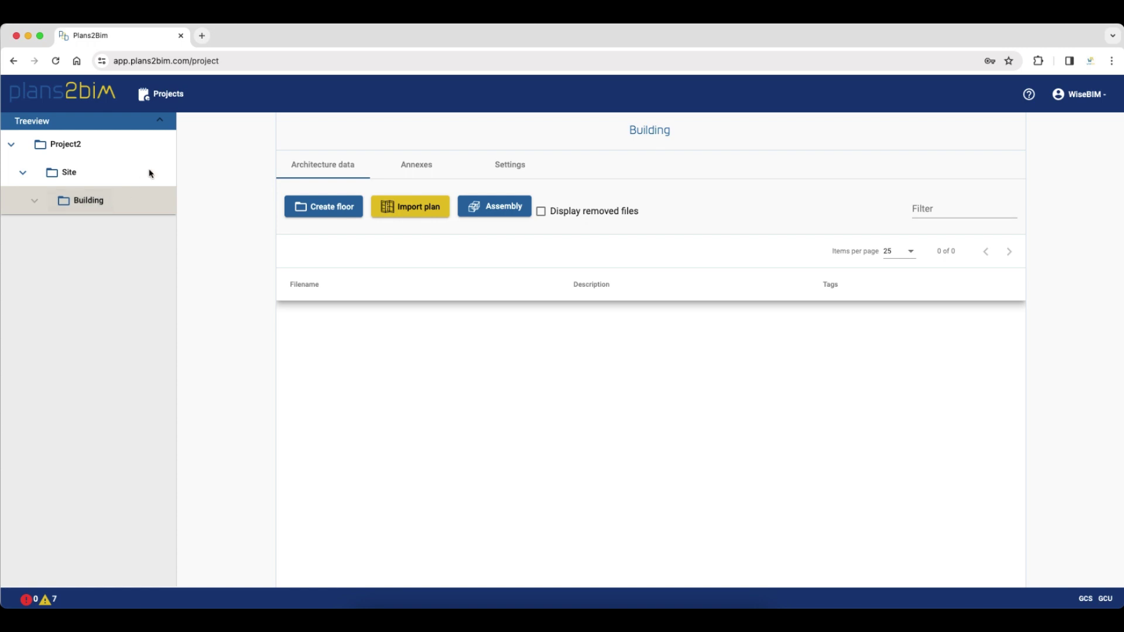
Import page 1 of test plan.pdf and open test plan.pdf_page1 in the modeling tool
click(418, 207)
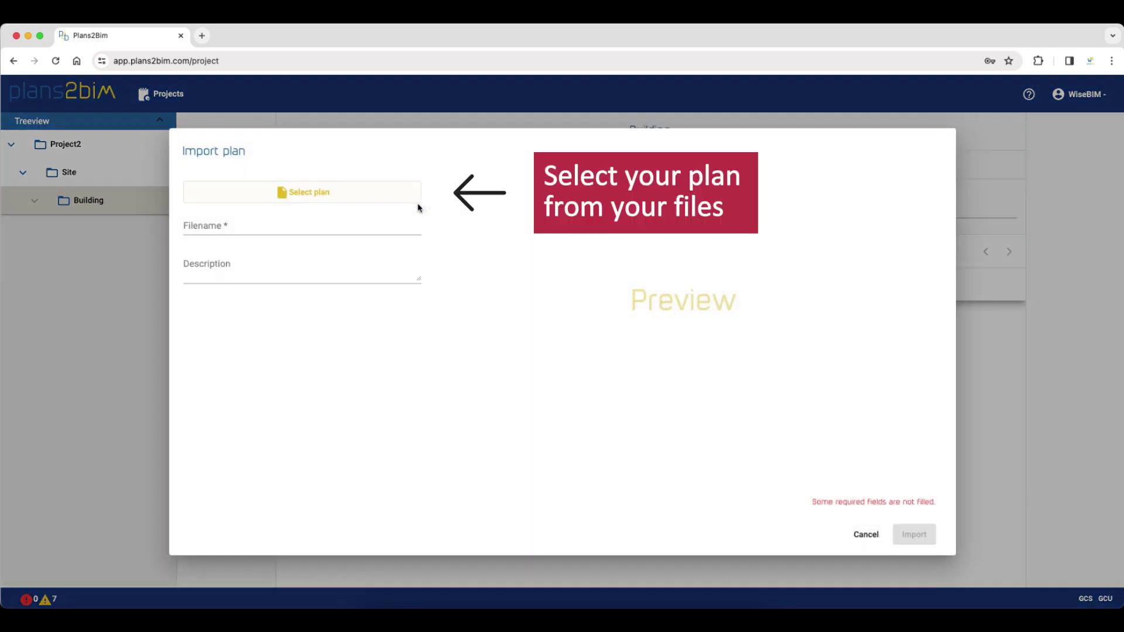
click(316, 191)
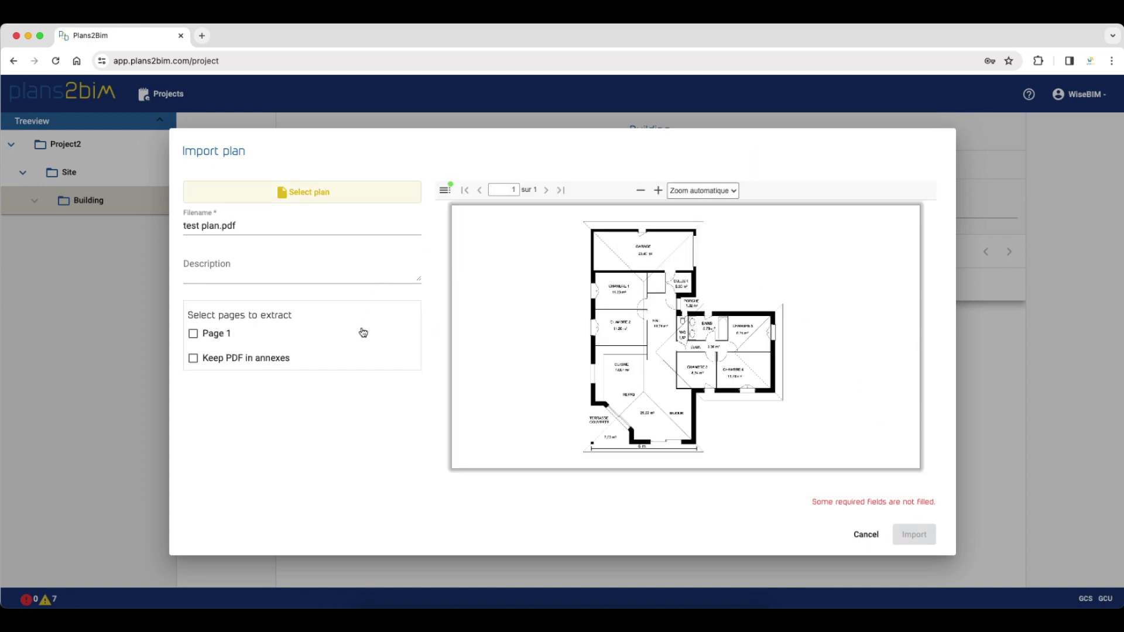
click(193, 334)
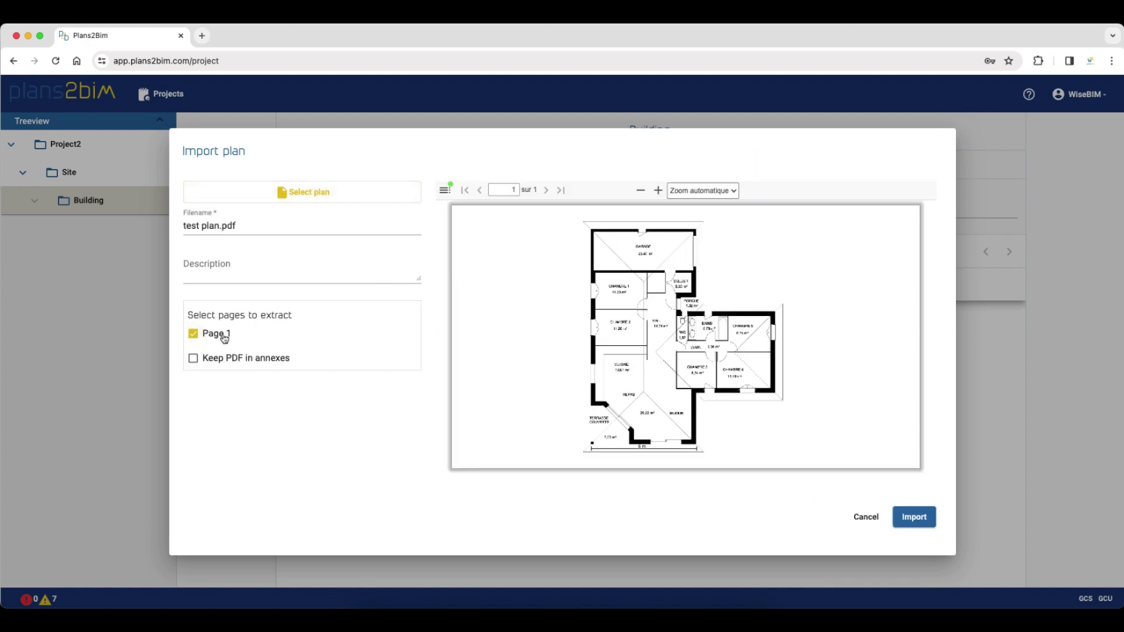
click(914, 522)
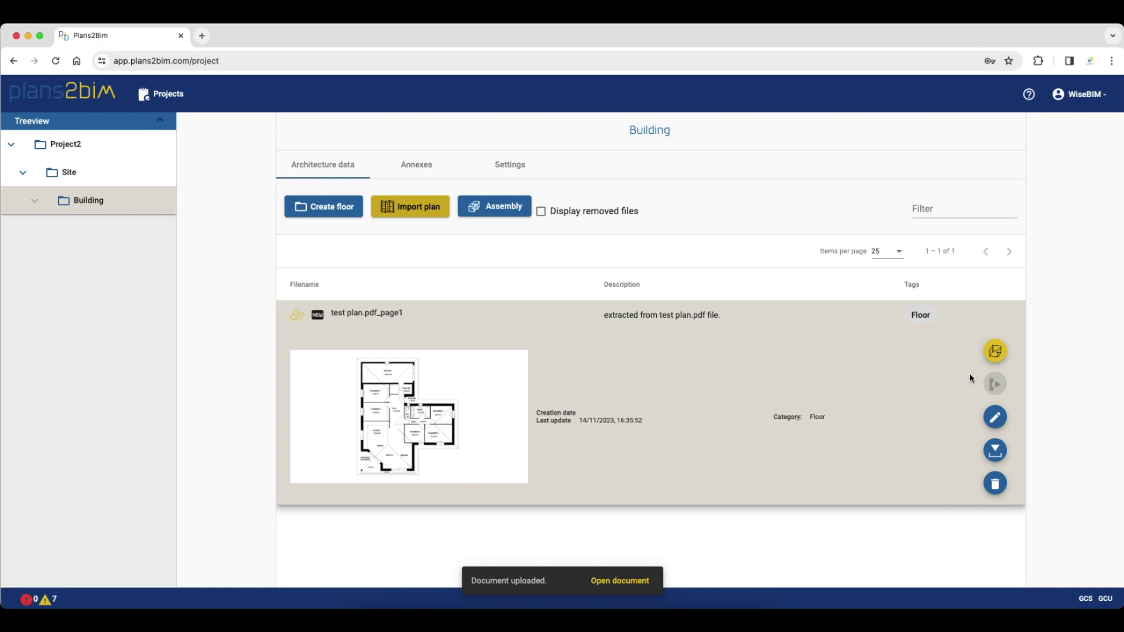
click(995, 354)
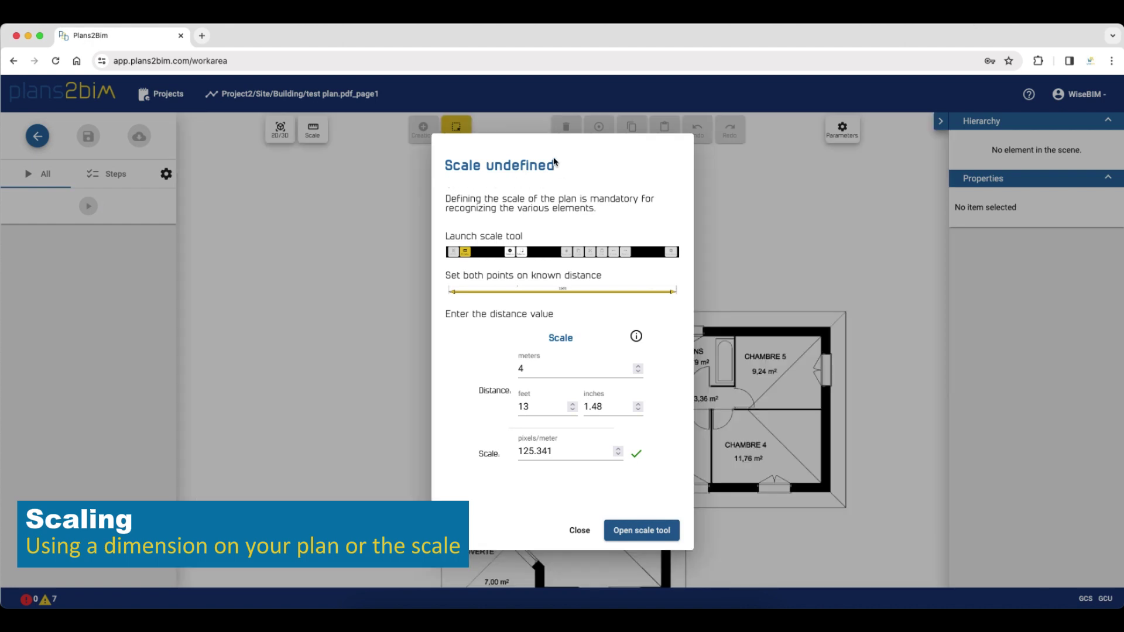
Measure between the ends of the 6 m dimension line and set the distance to 6 meters
click(654, 532)
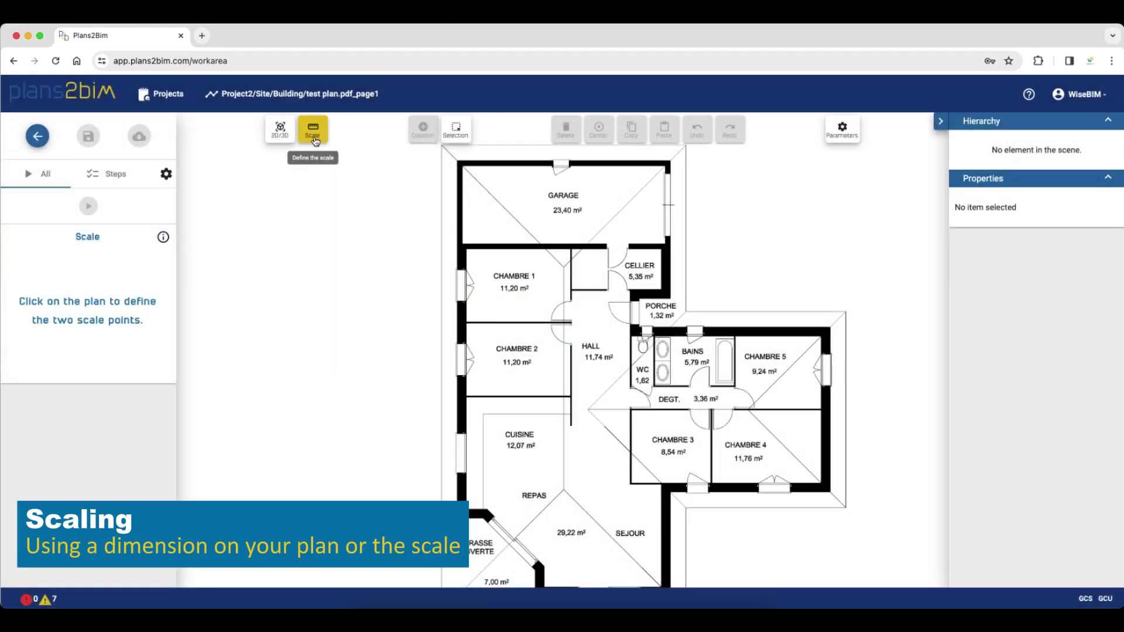
scroll(427, 395, down, 3)
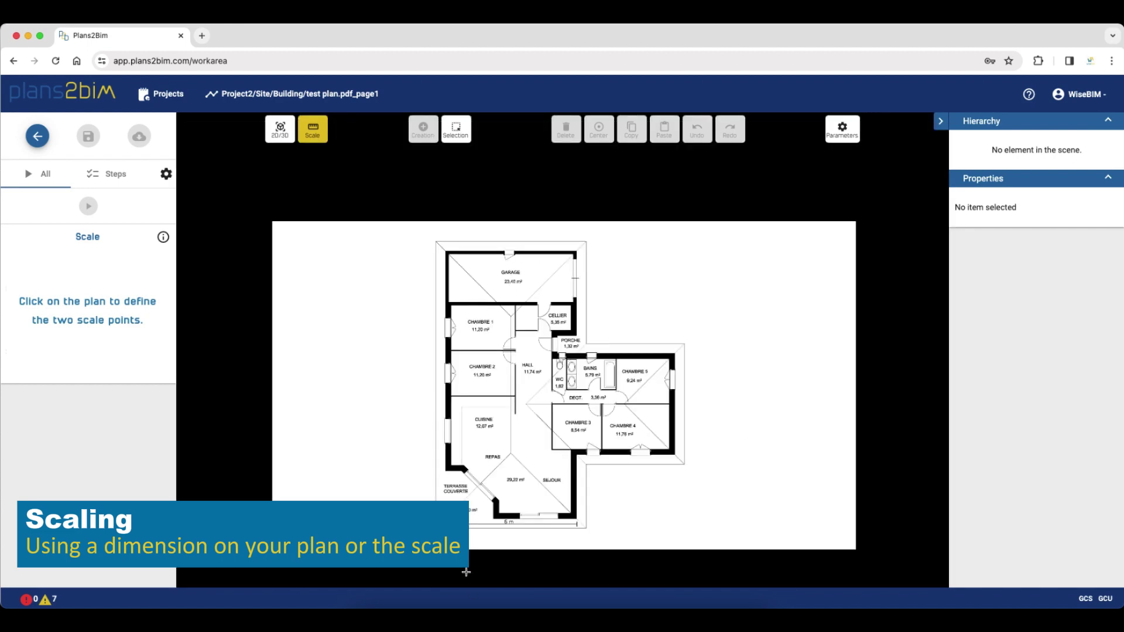
scroll(466, 572, up, 5)
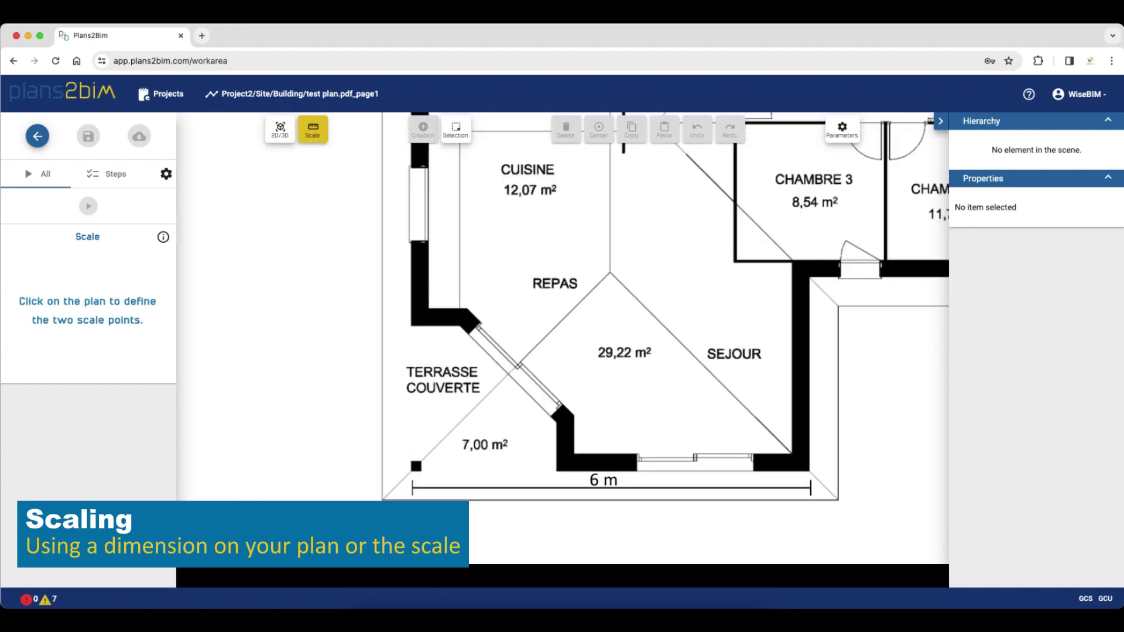
scroll(459, 527, up, 1)
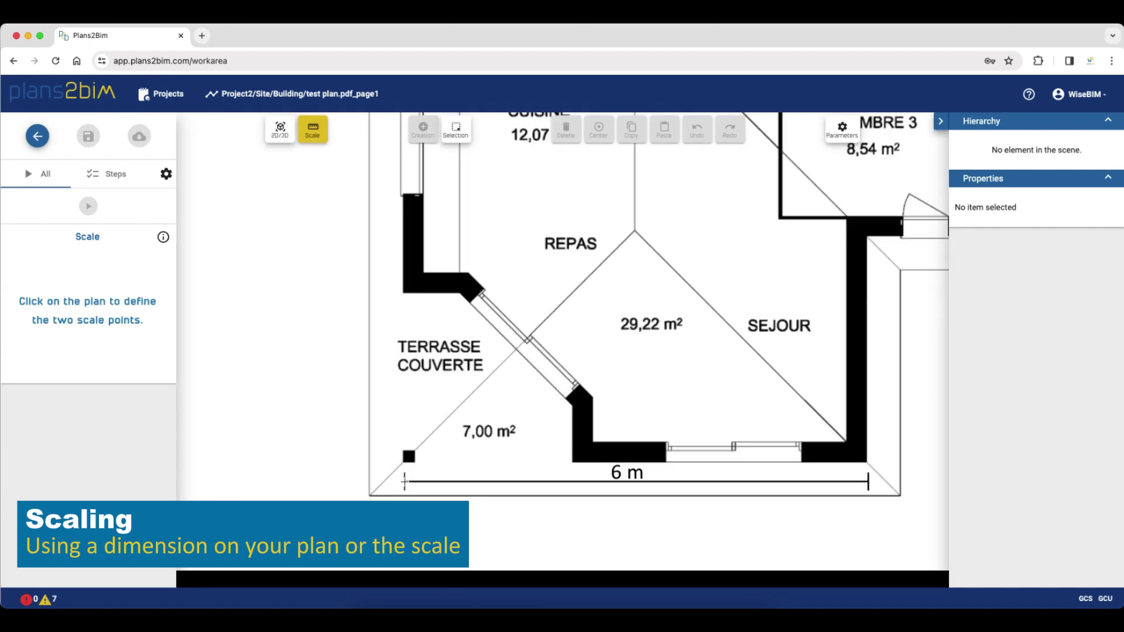
click(404, 482)
click(865, 482)
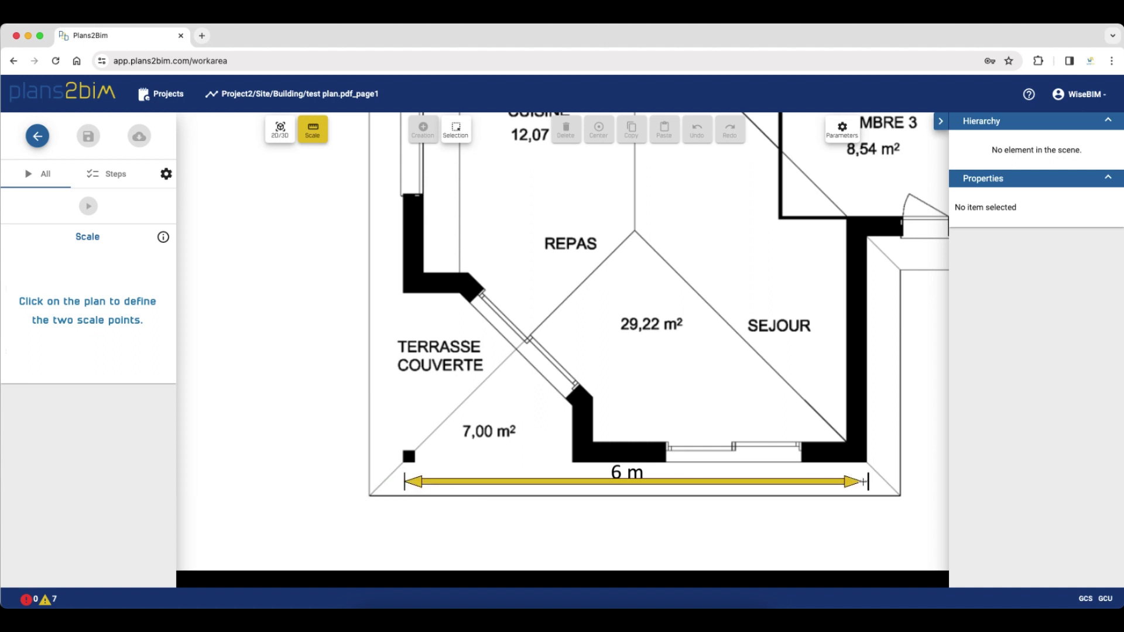
click(869, 482)
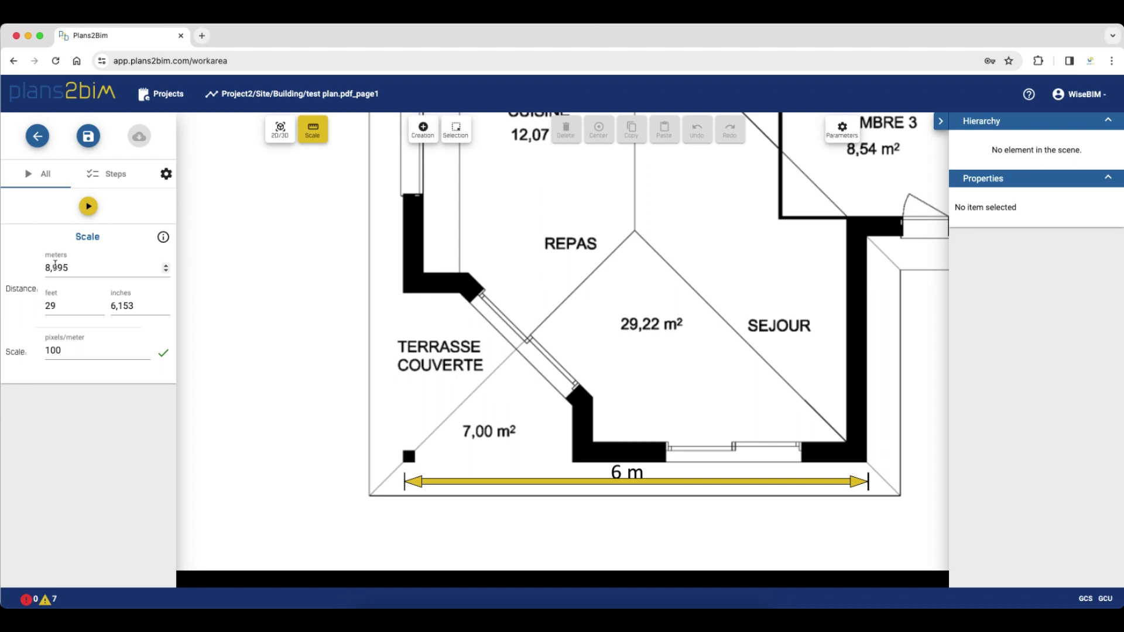
click(55, 266)
double_click(55, 265)
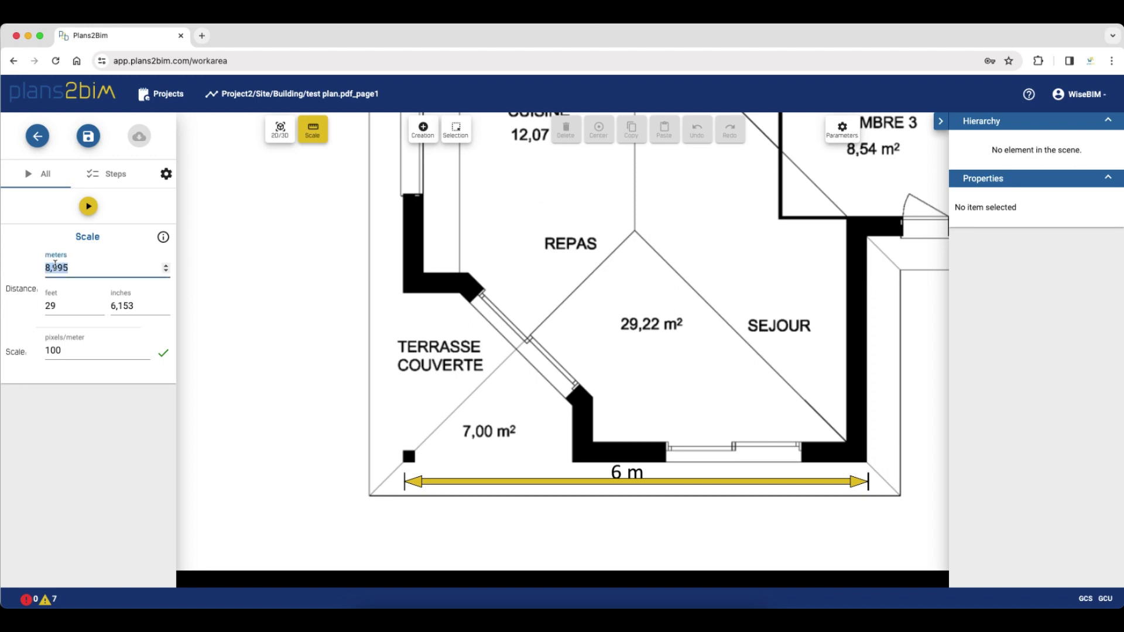
text(6)
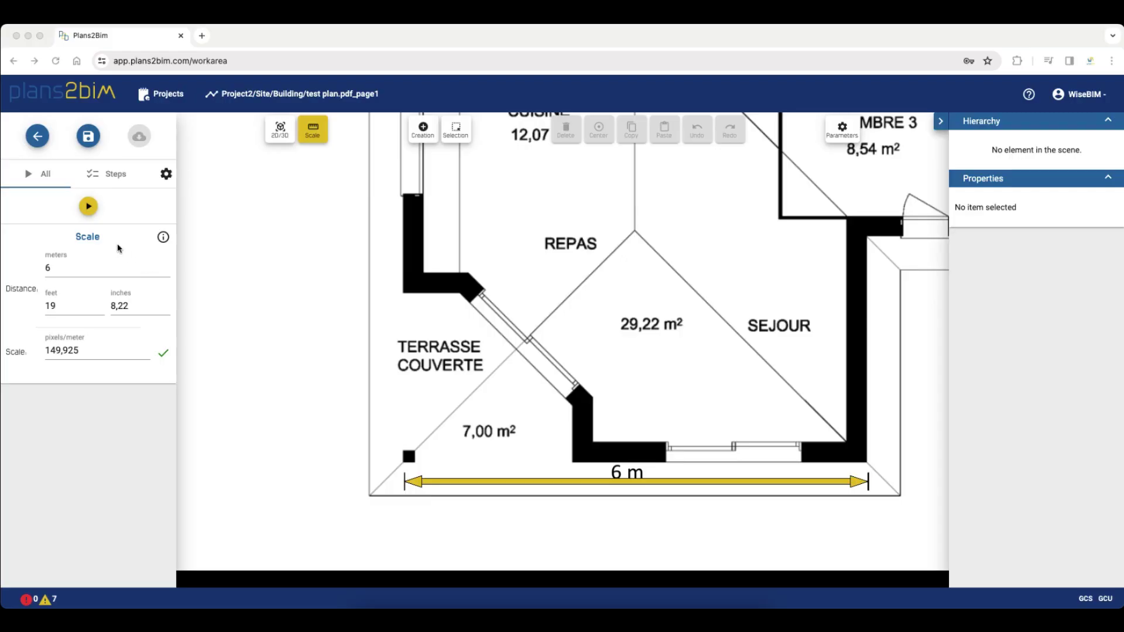
Set automatic detection's window height to 1,5 m and window sill to 0,5 m
click(88, 209)
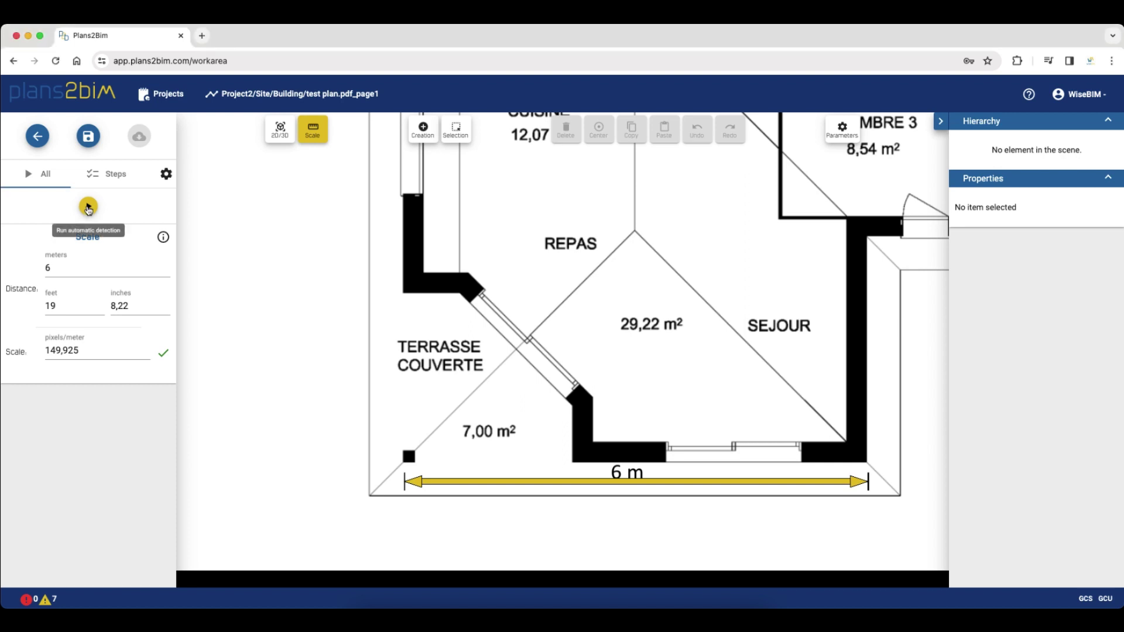
click(89, 208)
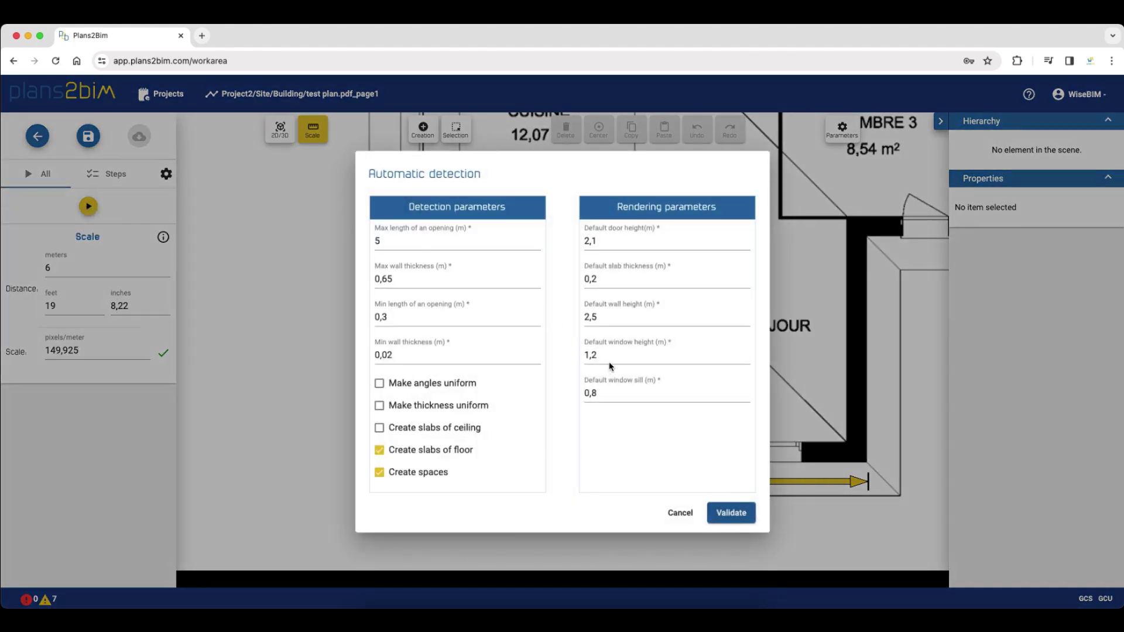
click(610, 358)
key(BackSpace)
text(5)
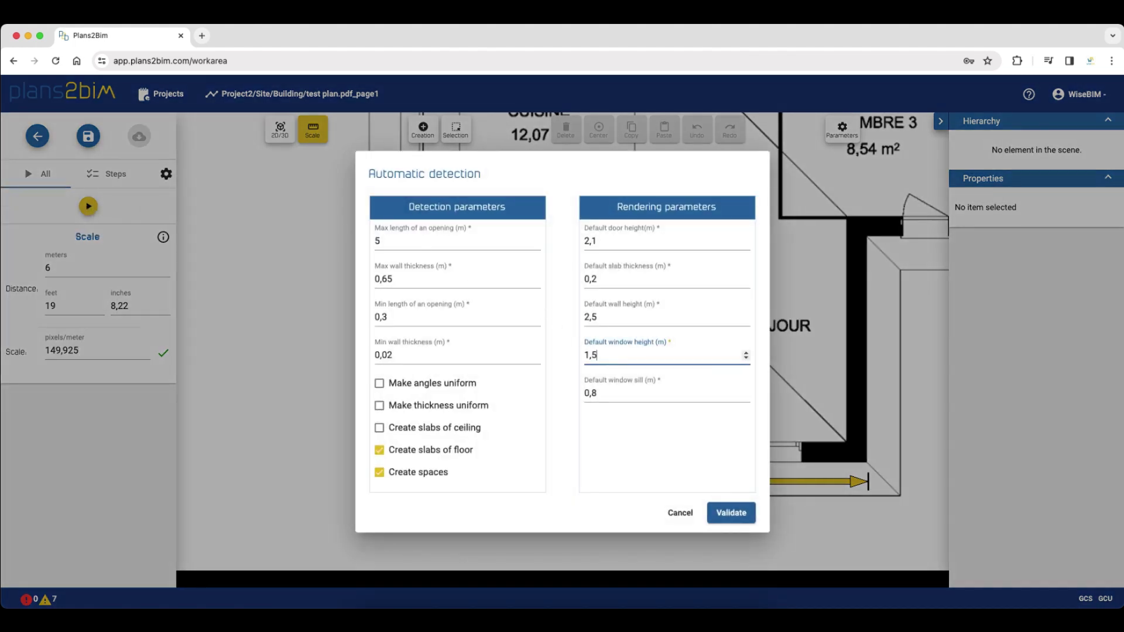
click(614, 389)
key(BackSpace)
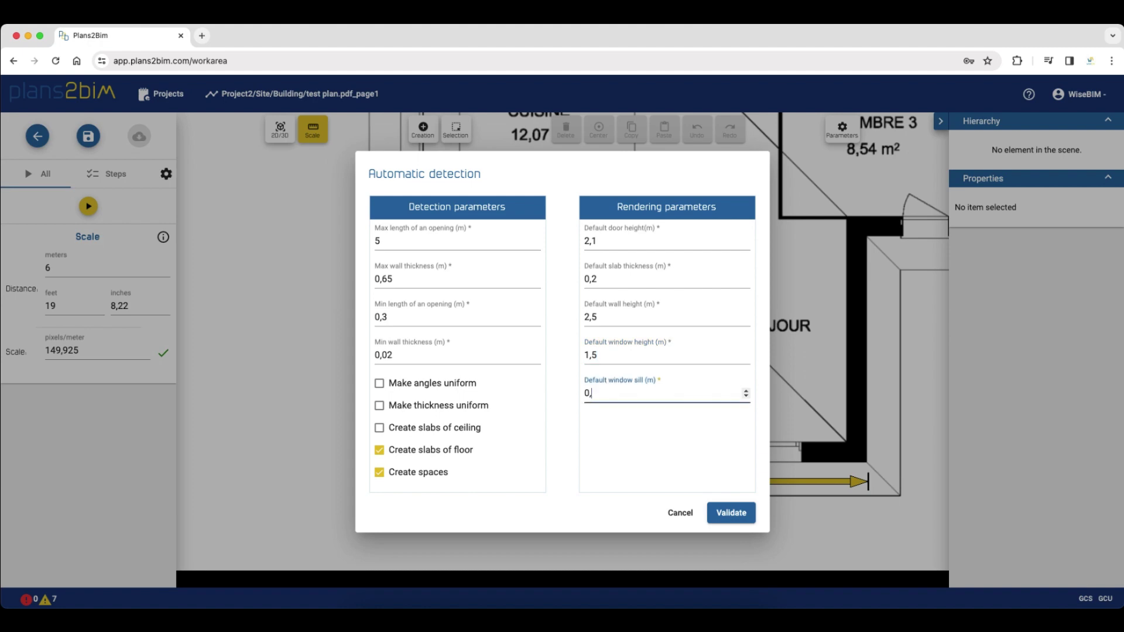
text(5)
Make wall angles and thickness uniform, run the detection and close the result
click(425, 385)
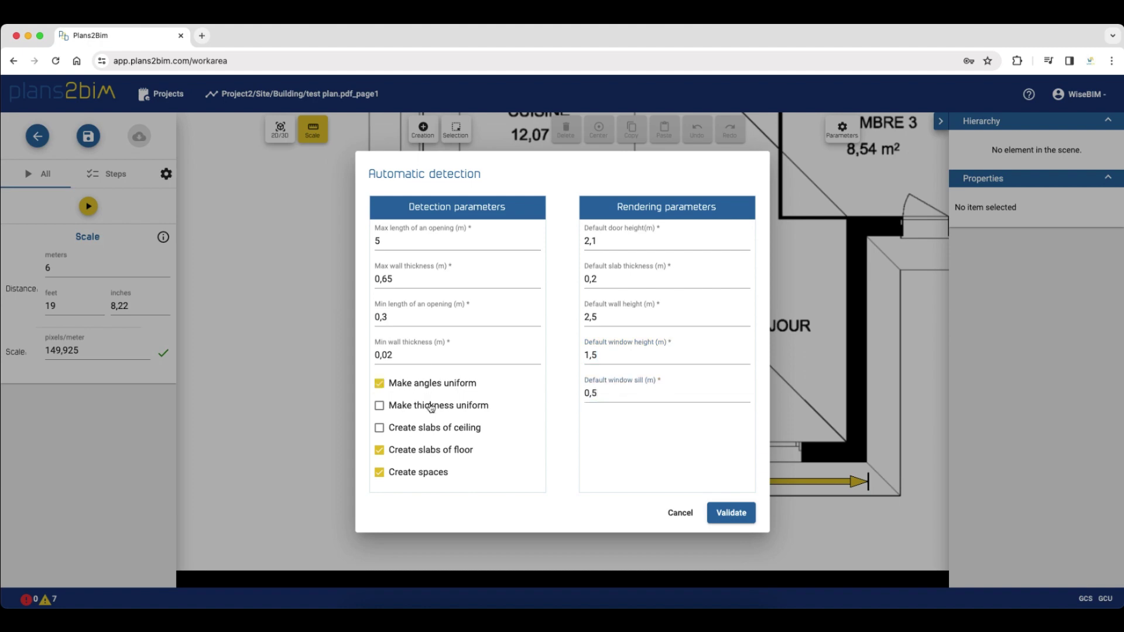
click(431, 405)
click(731, 515)
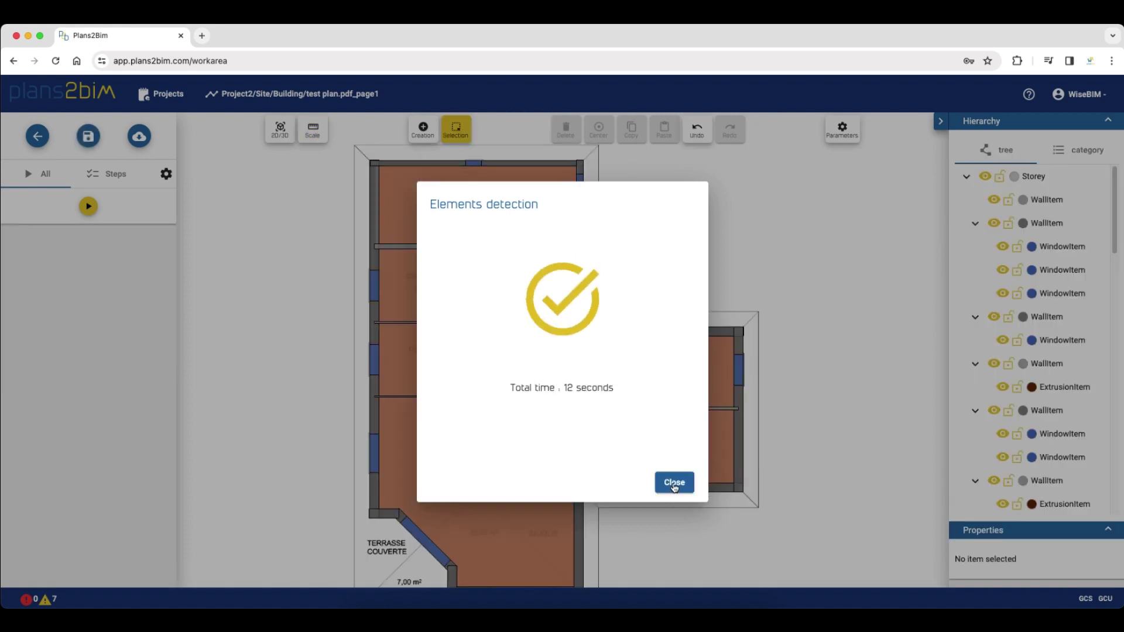
click(674, 483)
Switch the detected house to 3D and orbit it to another angle
scroll(429, 369, down, 2)
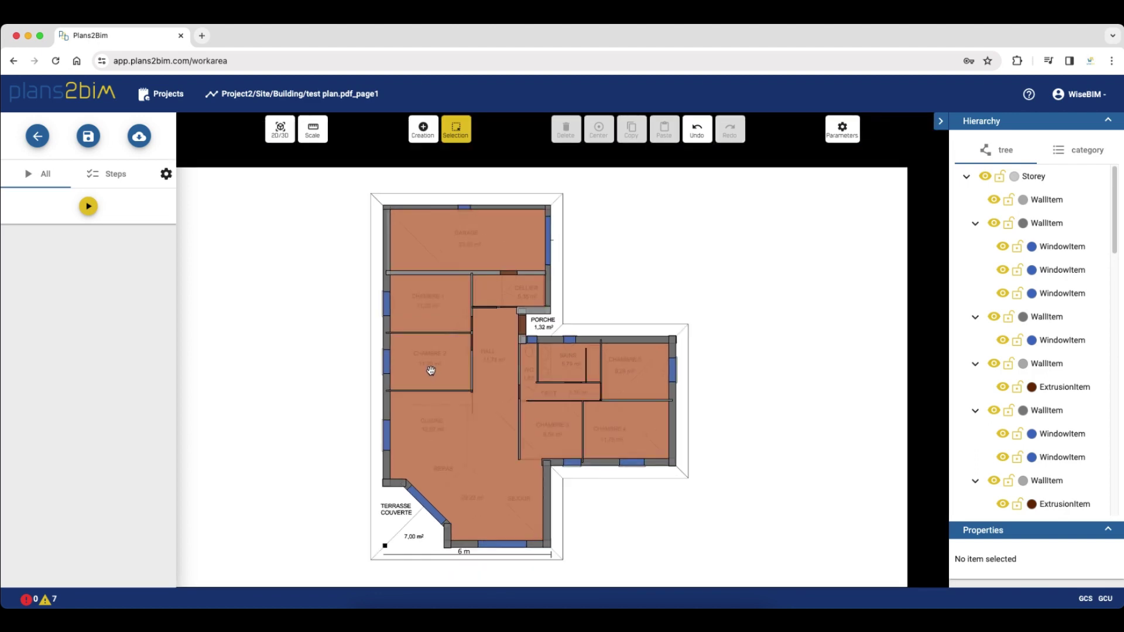
click(275, 137)
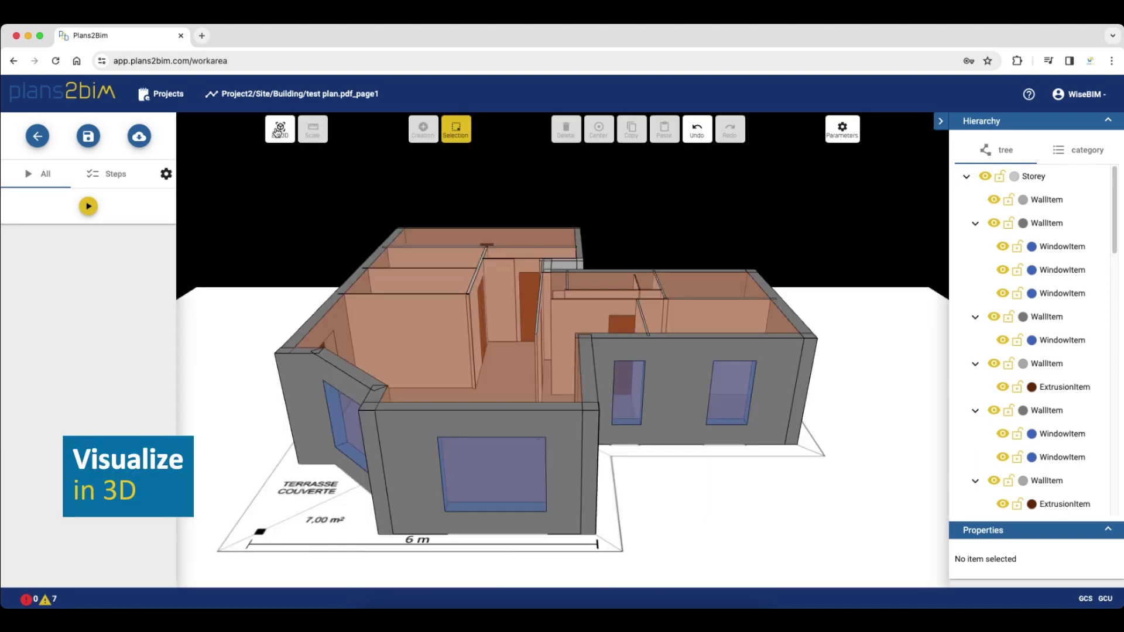
drag(663, 321, 220, 336)
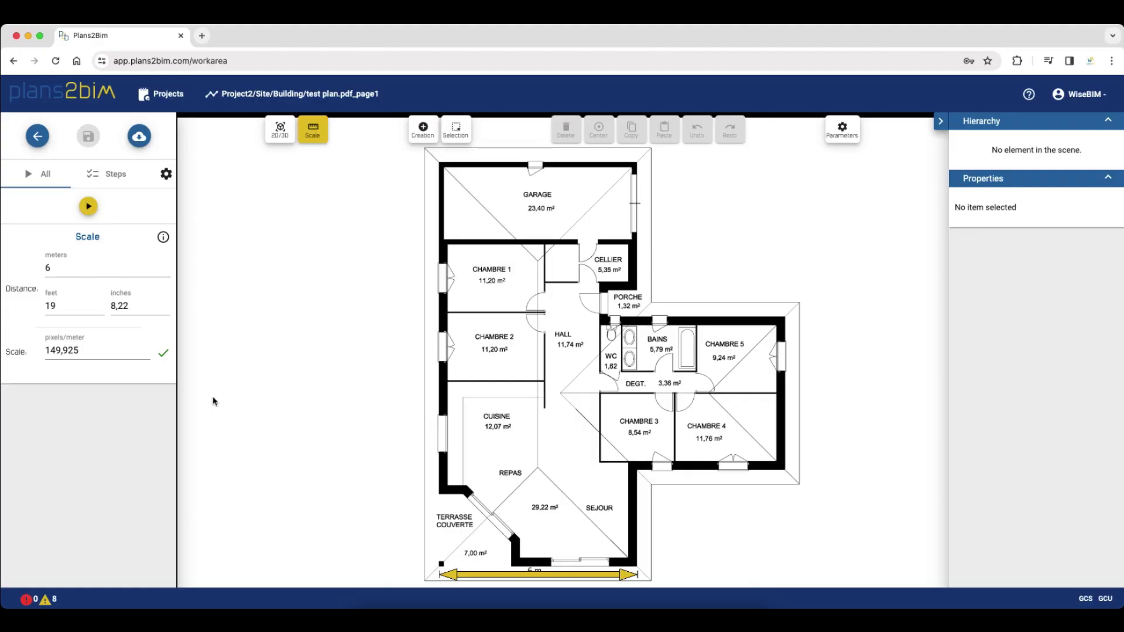
Run step-by-step walls detection with uniform angles and thickness
click(115, 178)
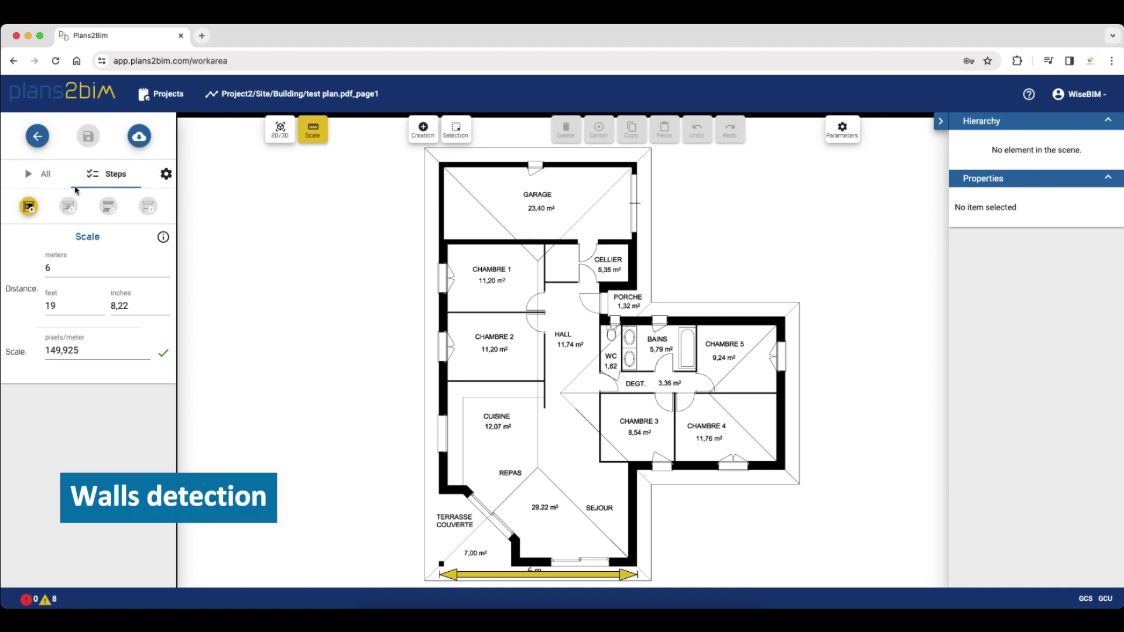
click(29, 207)
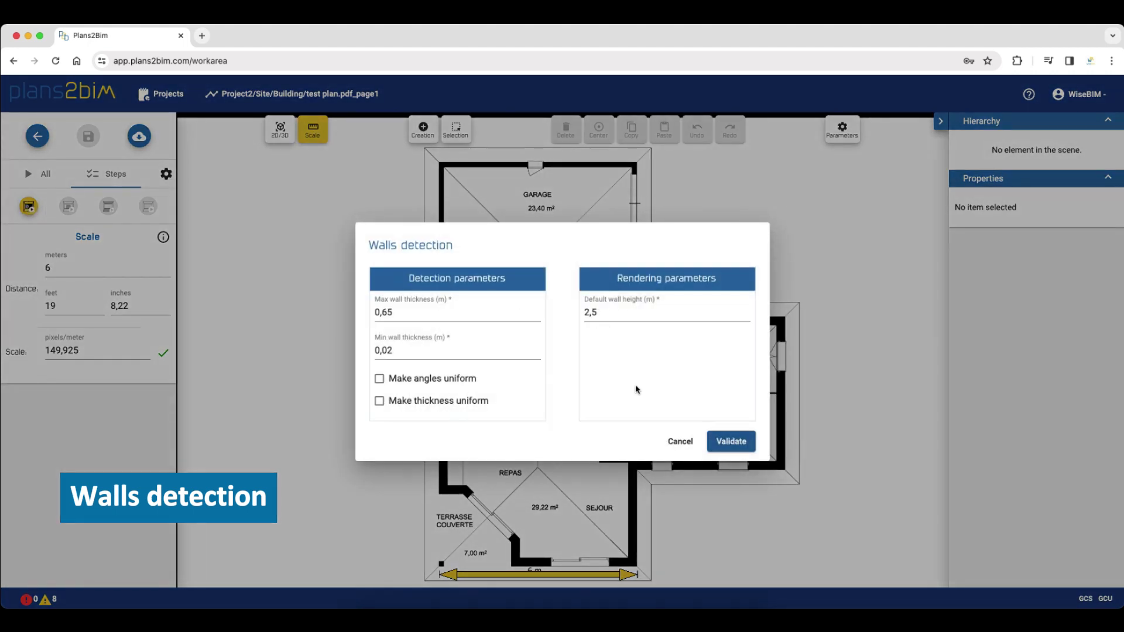
click(457, 387)
click(454, 403)
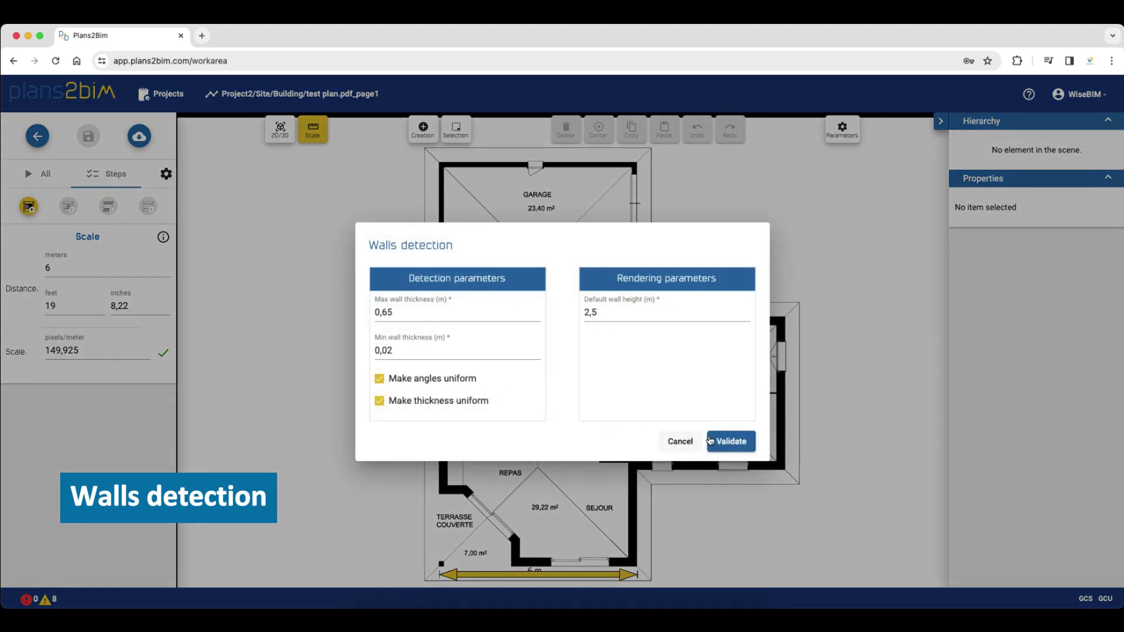
click(731, 442)
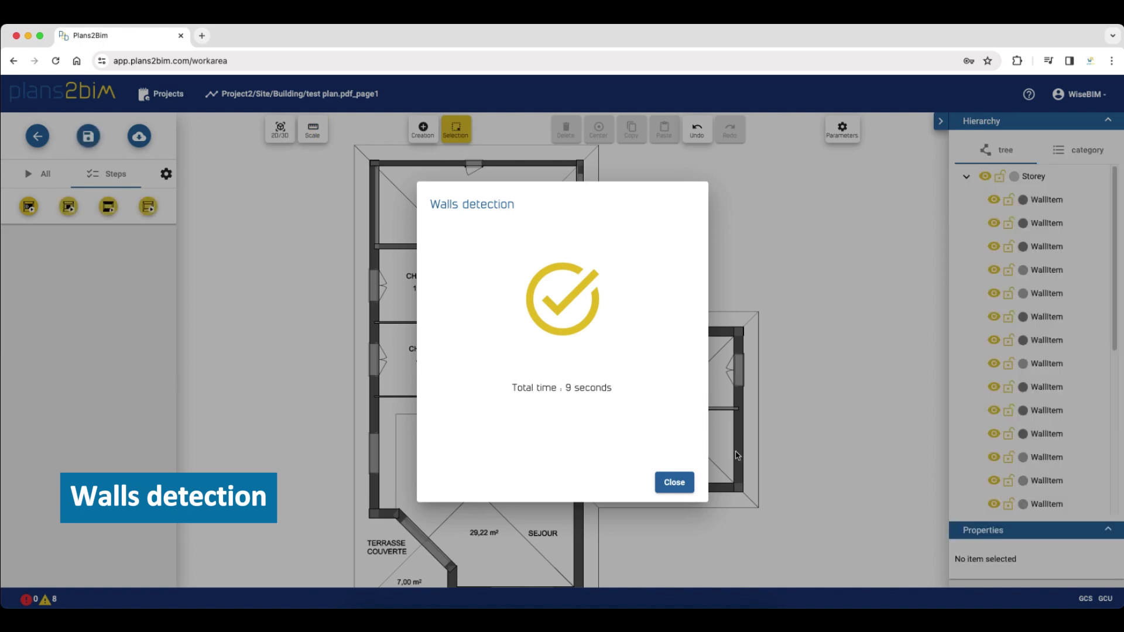
click(679, 480)
View the walls in 3D, orbit them, and group the Hierarchy by category
scroll(657, 474, down, 1)
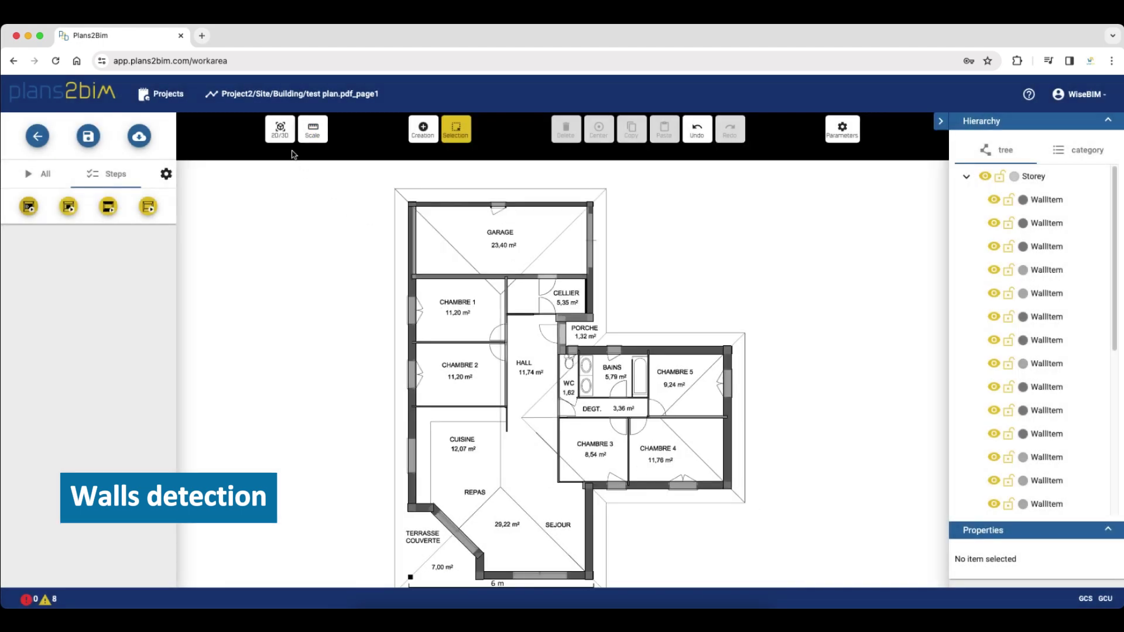
click(281, 132)
drag(648, 331, 709, 304)
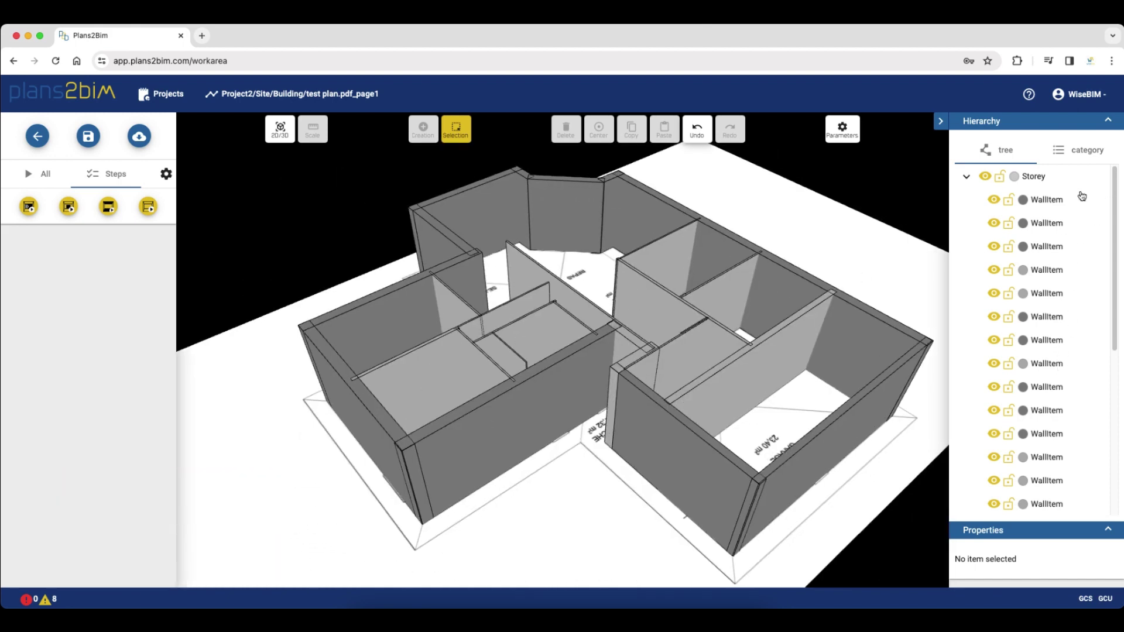
click(1081, 151)
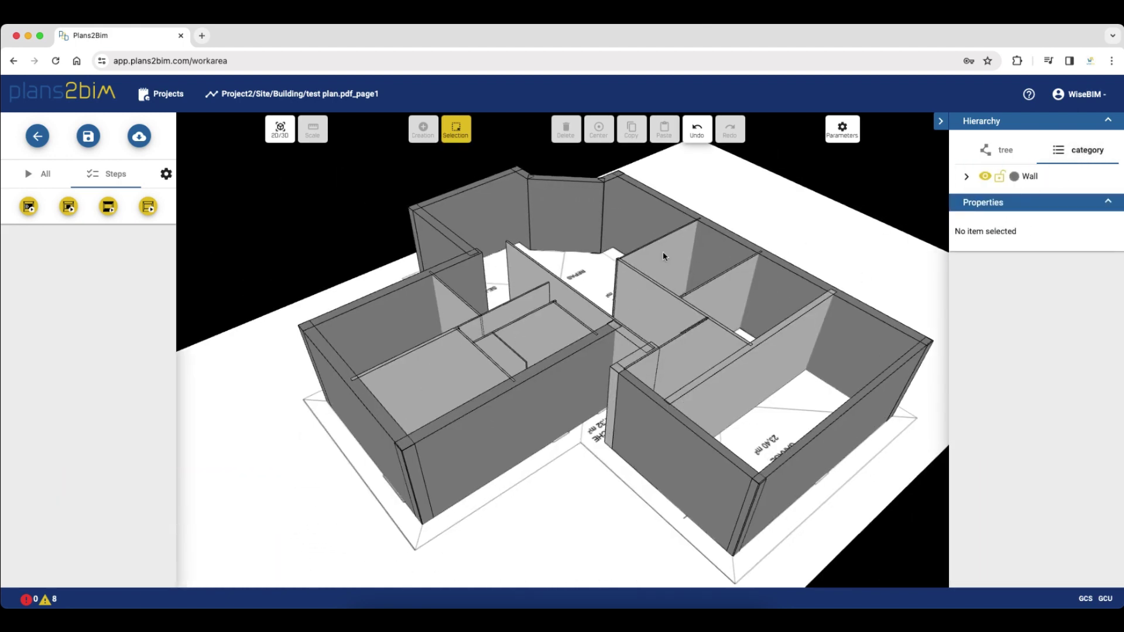
Run openings detection with 1,5 m window height and 0,5 m window sill
click(70, 209)
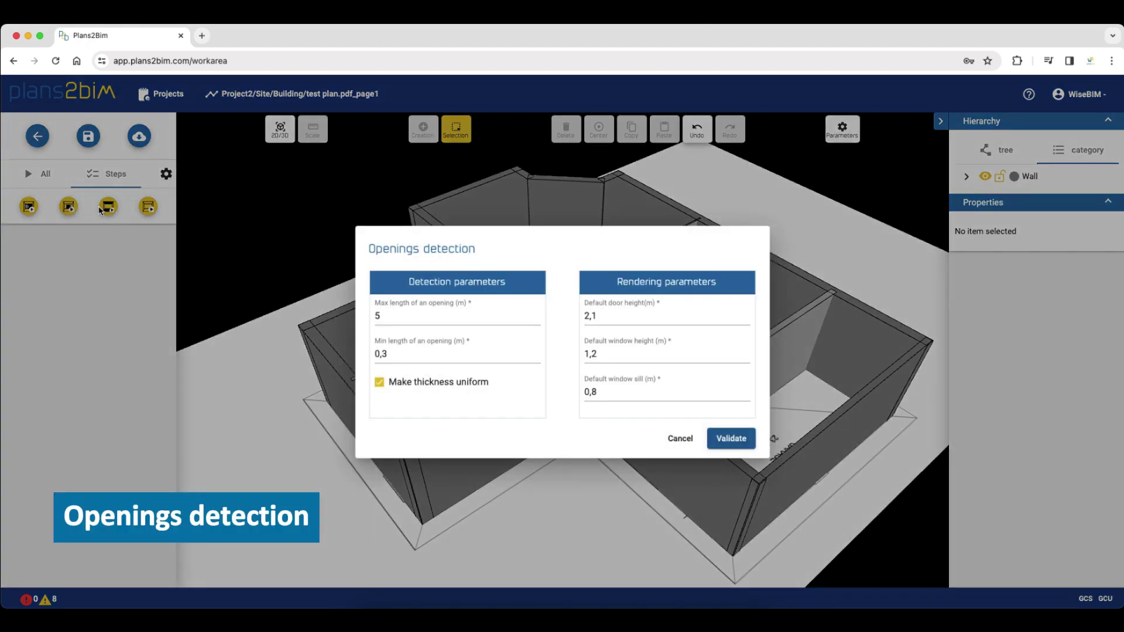
click(609, 351)
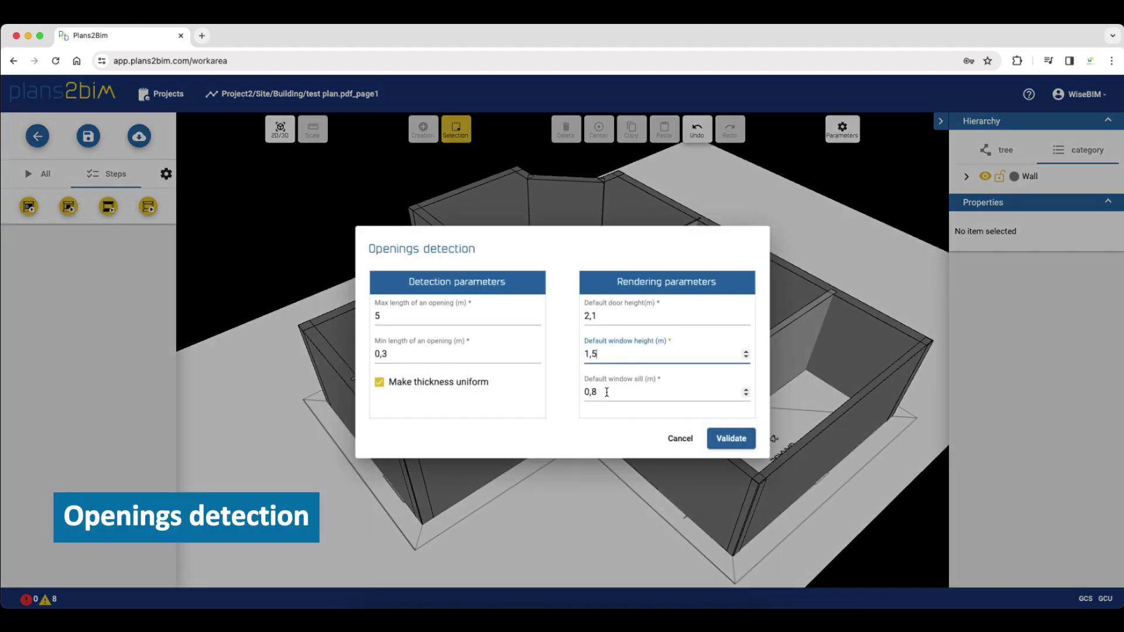
key(Tab)
text(0,)
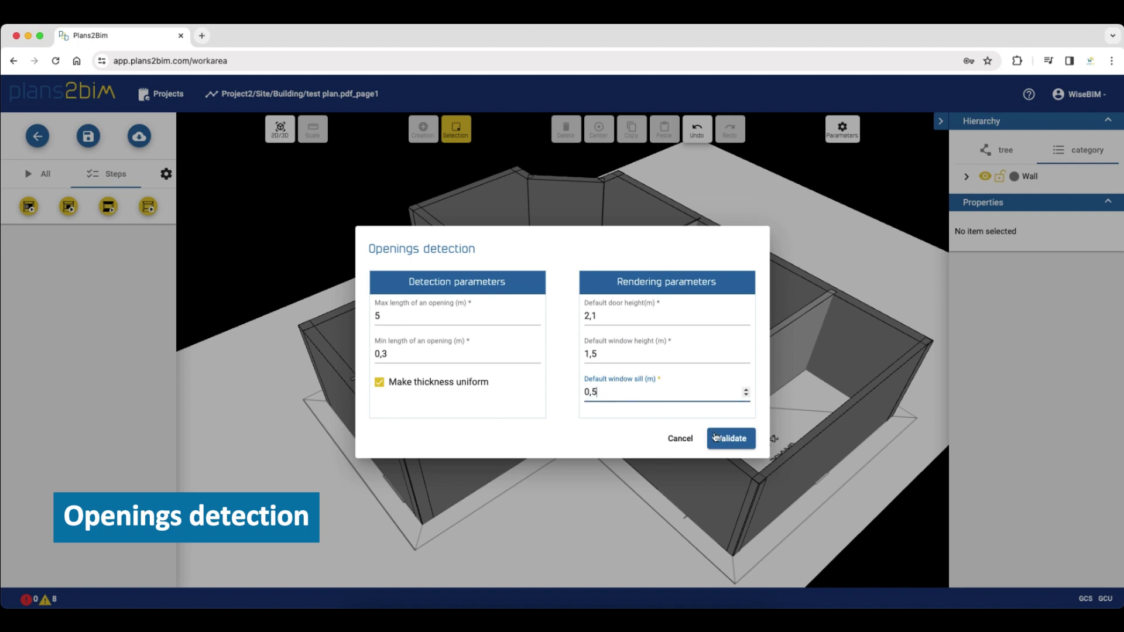
click(715, 438)
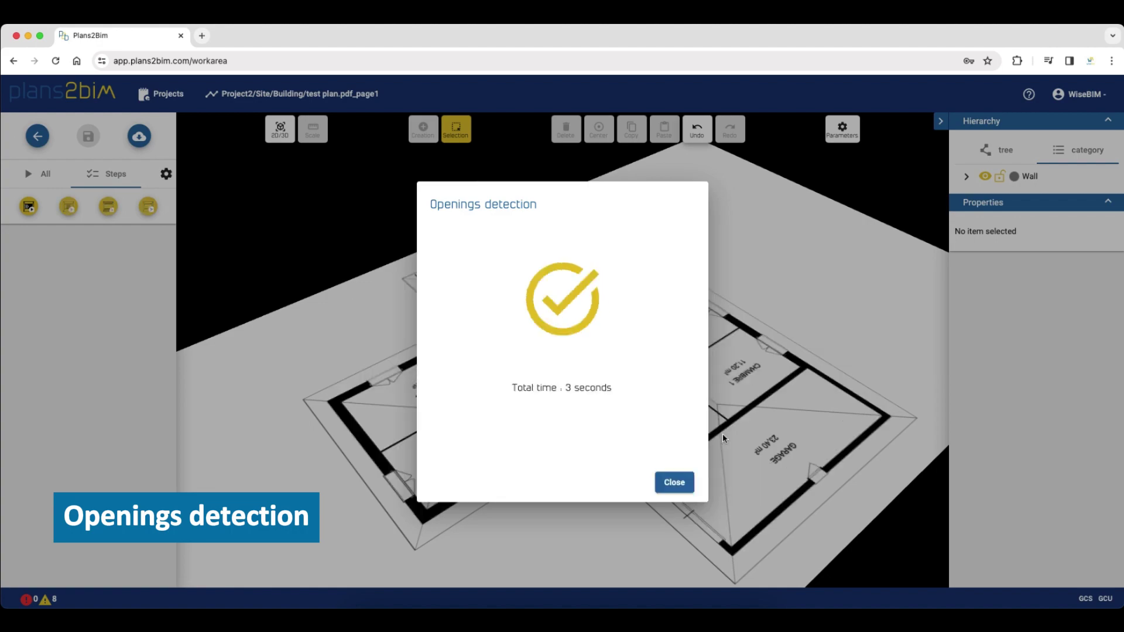
click(672, 481)
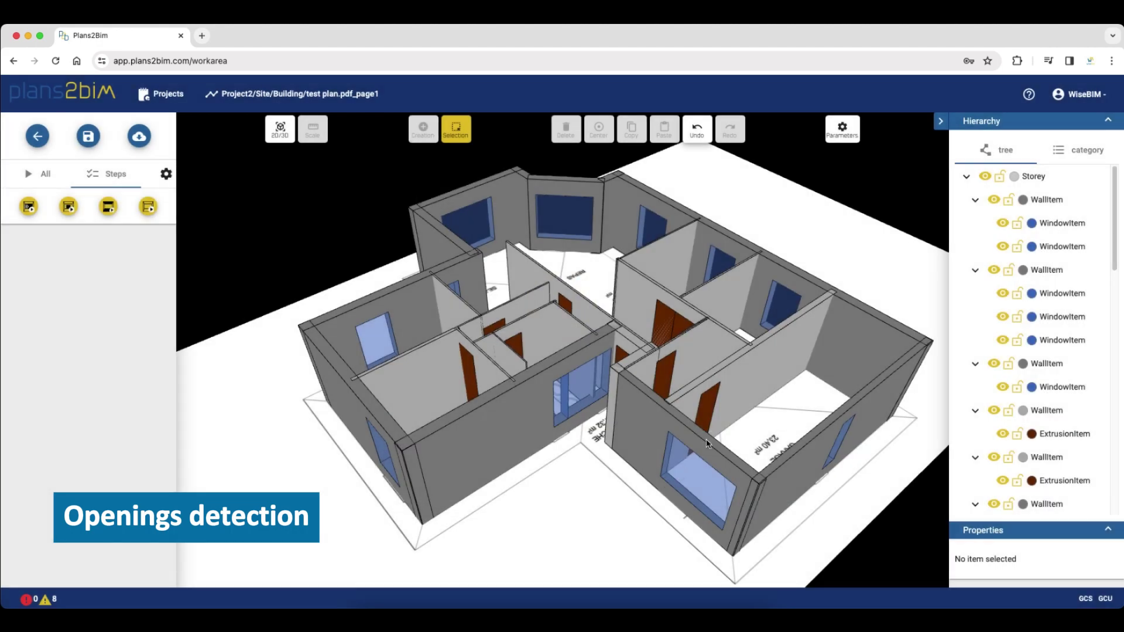
Orbit the 3D house and list the Hierarchy elements by category
drag(707, 443, 447, 436)
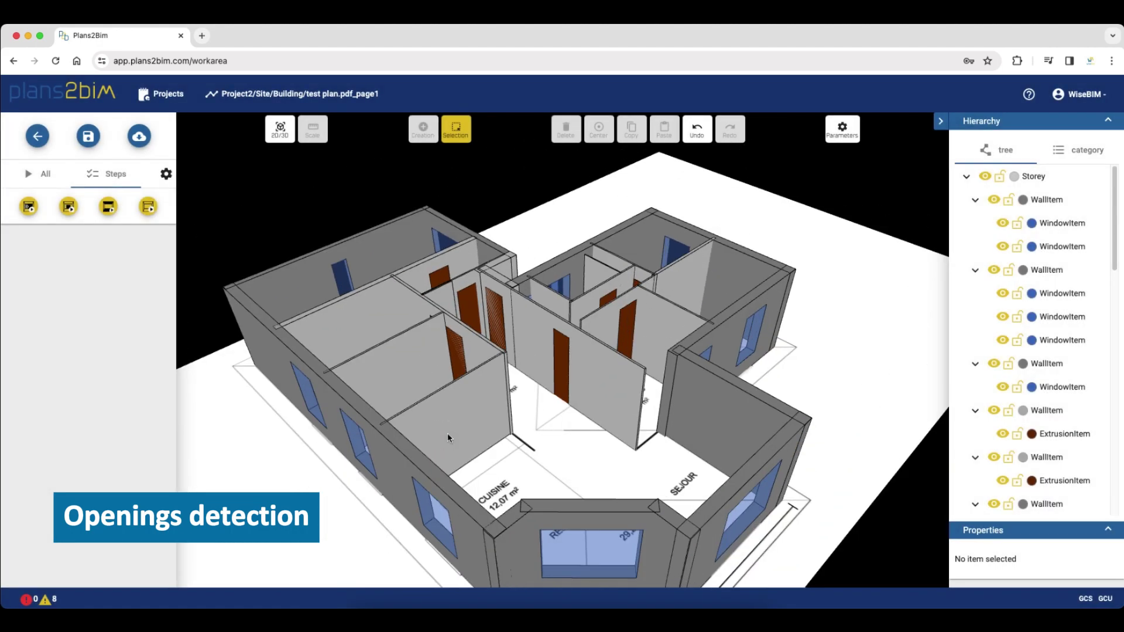
click(1082, 150)
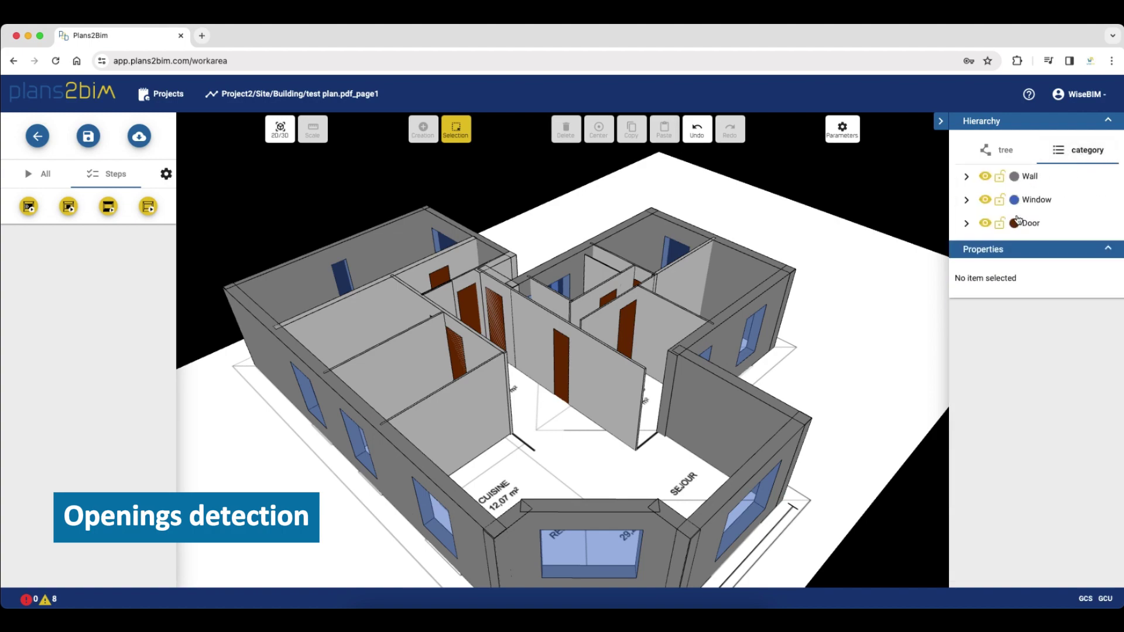
drag(866, 378, 583, 407)
Reclassify the large garage window as a Door at elevation 0 with height 2,1
click(715, 447)
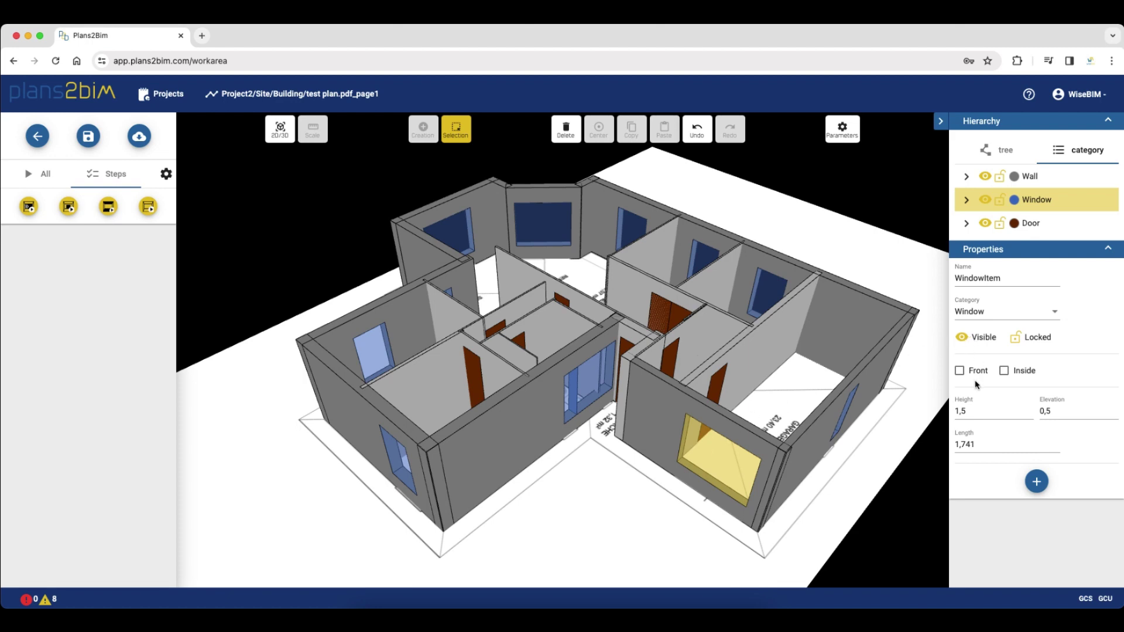
click(975, 314)
click(966, 334)
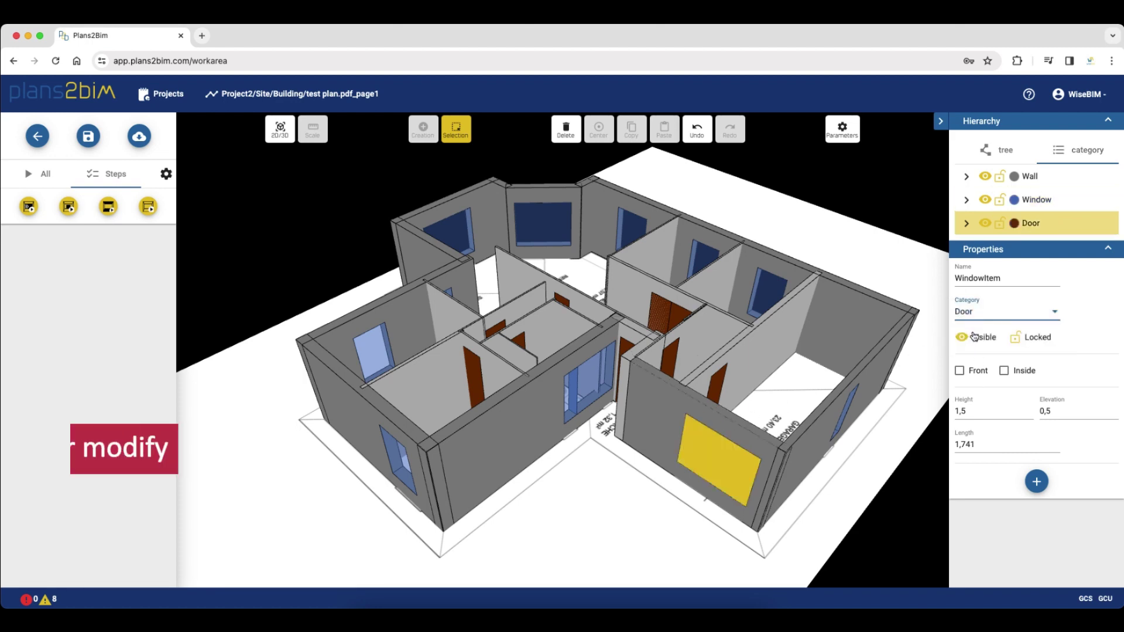
click(1048, 410)
key(BackSpace)
key(BackSpace)
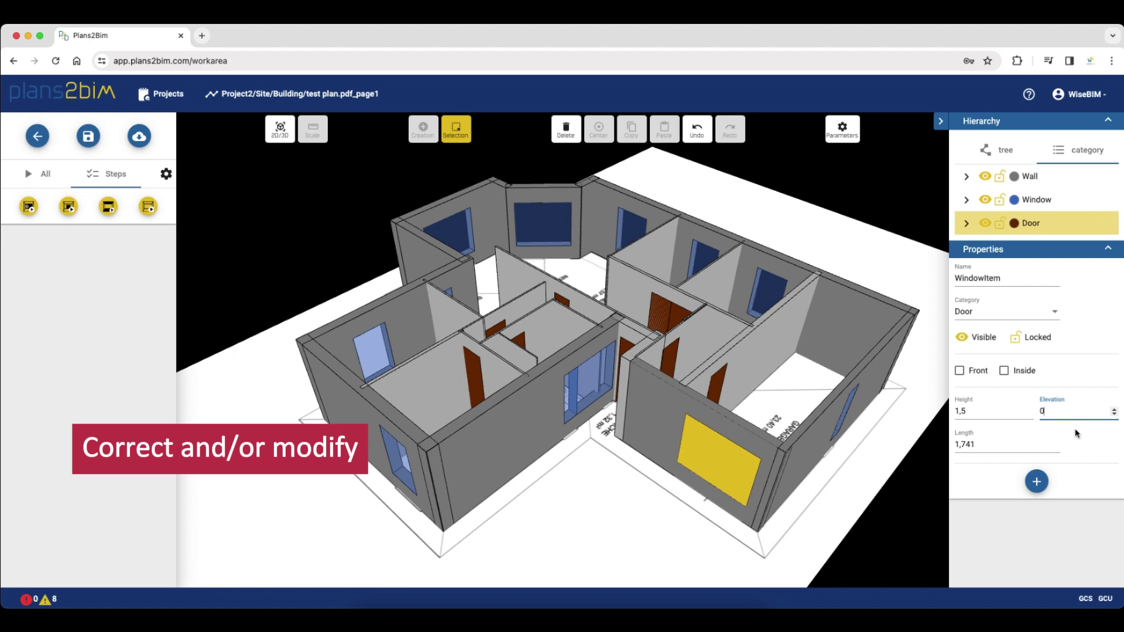
drag(969, 411, 952, 413)
text(2)
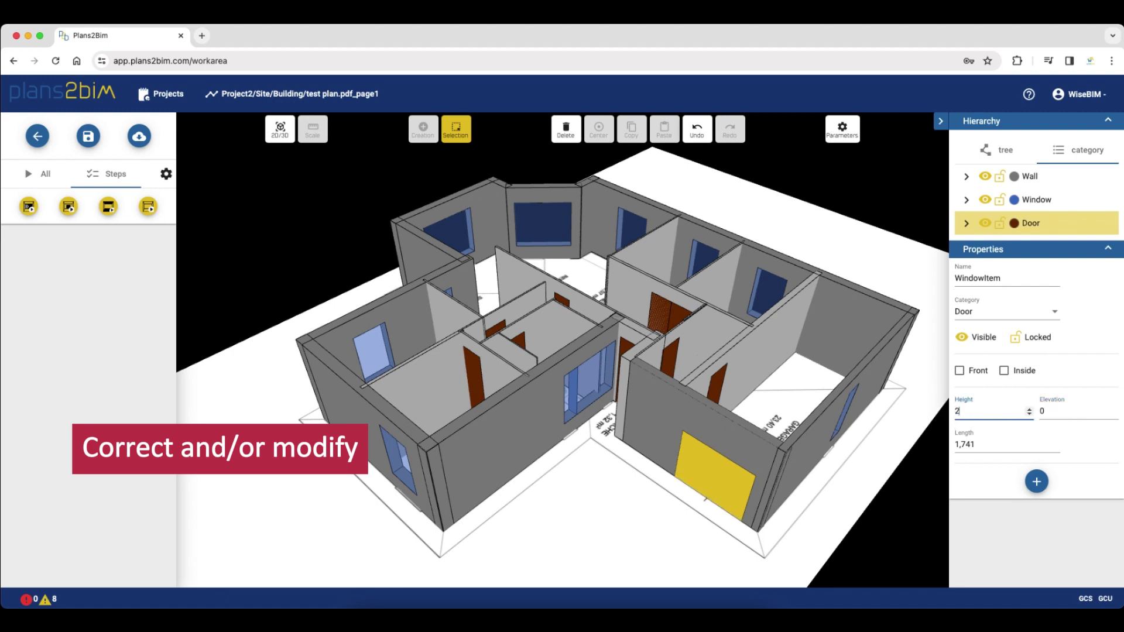
text(,1)
click(658, 514)
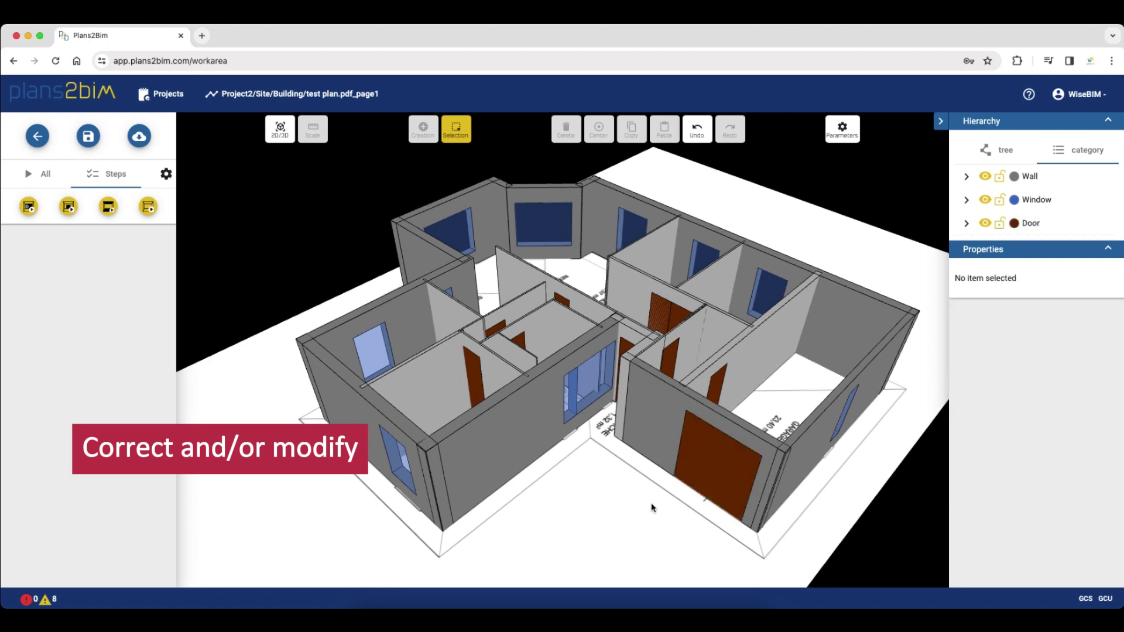
Delete the small 0,427 m stray window in the central partition wall
drag(653, 509, 598, 418)
click(589, 404)
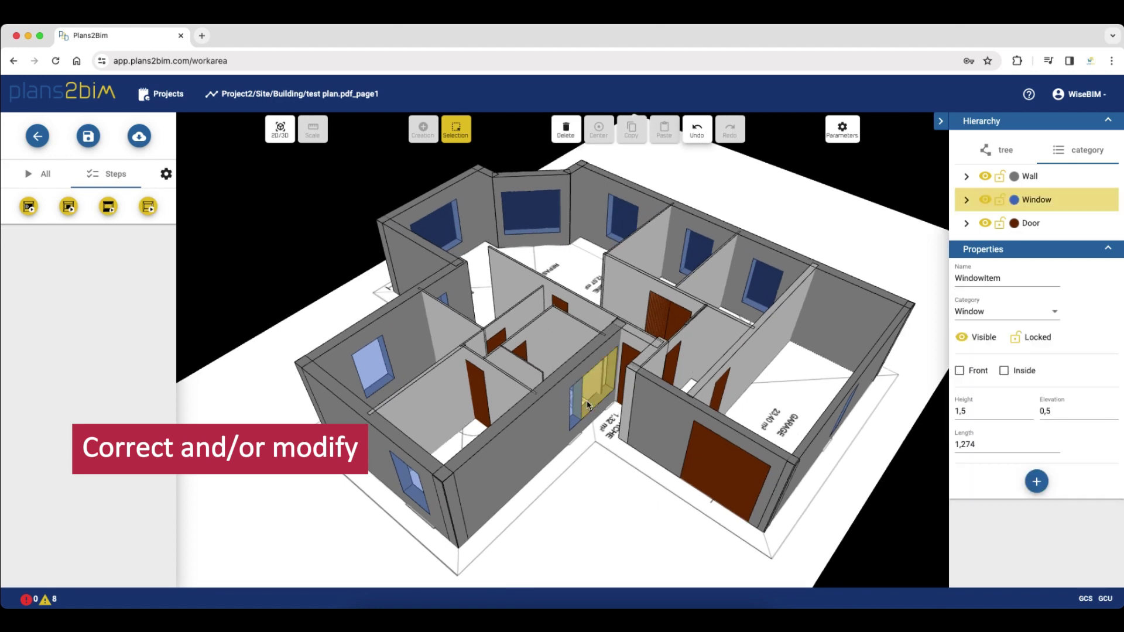
shift+click(575, 409)
click(591, 423)
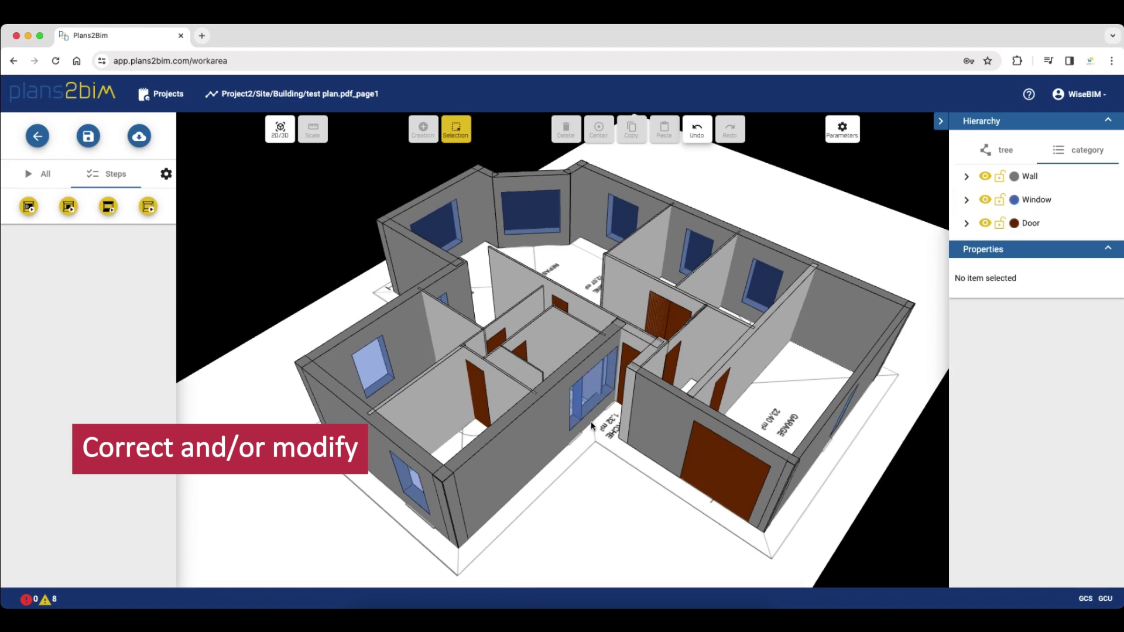
click(577, 417)
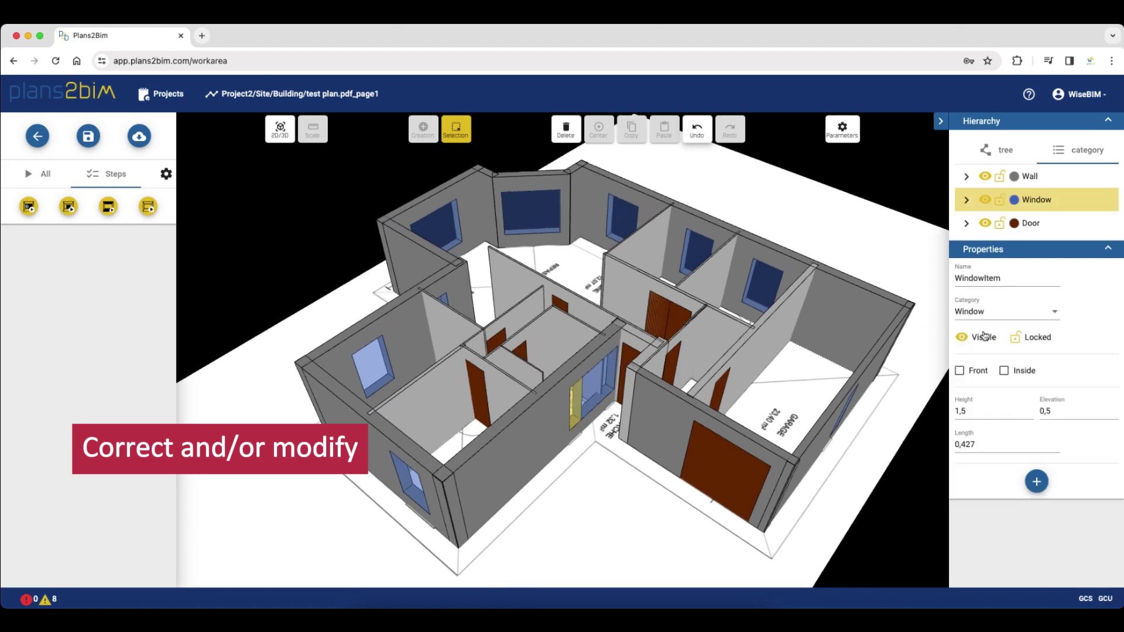
click(573, 131)
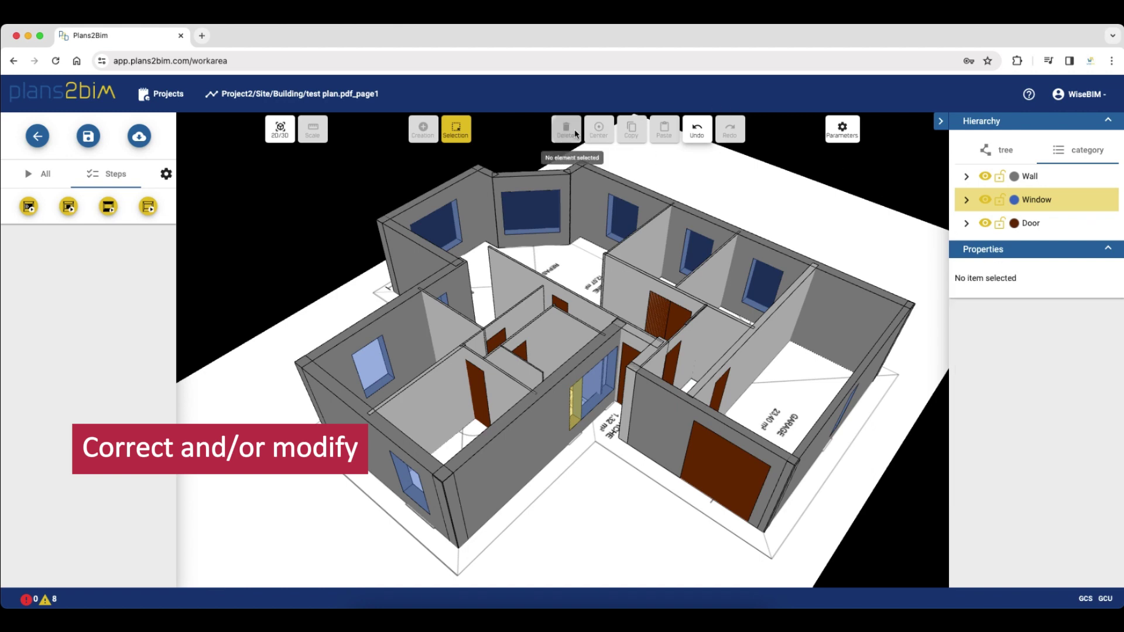
On the 2D plan, shorten the bathroom window to 0,324 m
click(280, 129)
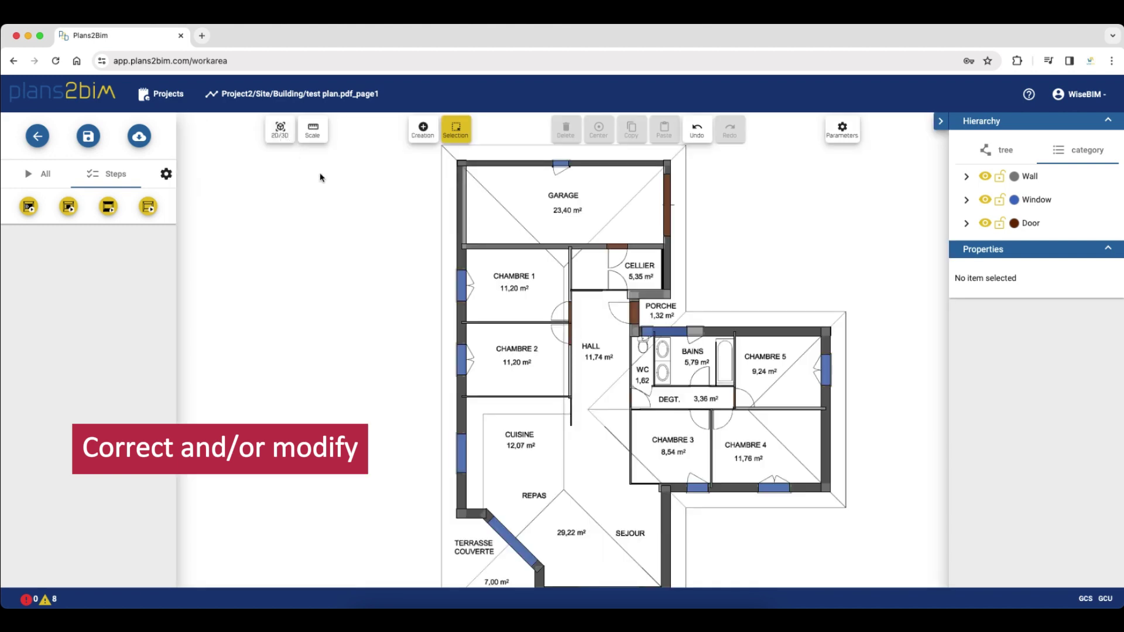
scroll(685, 328, up, 5)
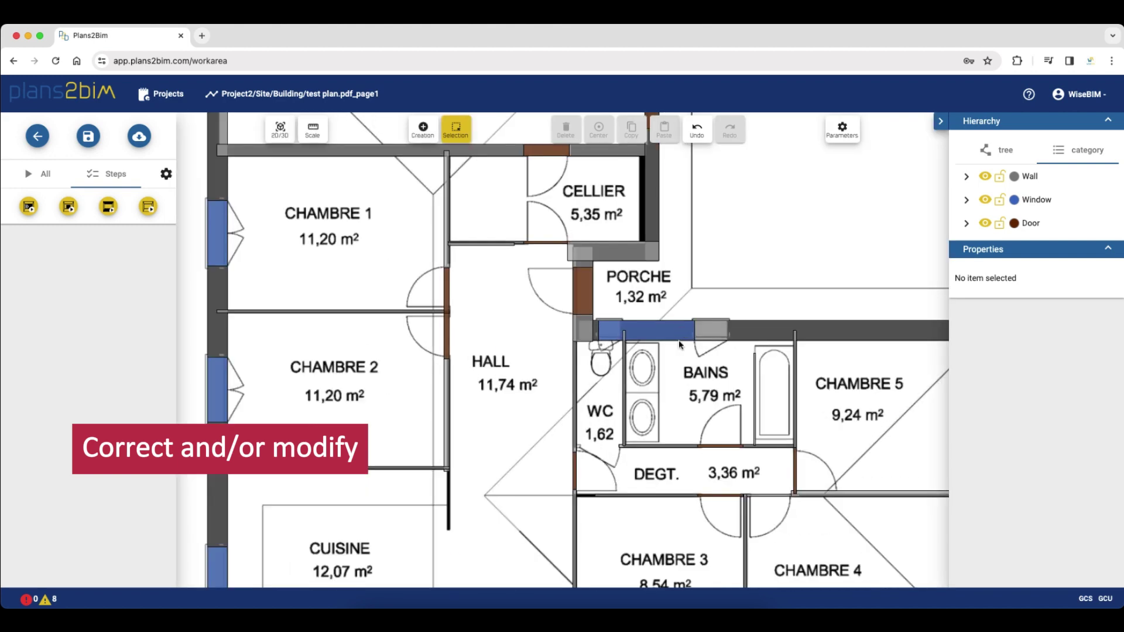
scroll(679, 345, up, 2)
click(631, 328)
drag(697, 327, 600, 327)
Paste a copy of the window further along the bathroom wall and view it in 3D
click(630, 131)
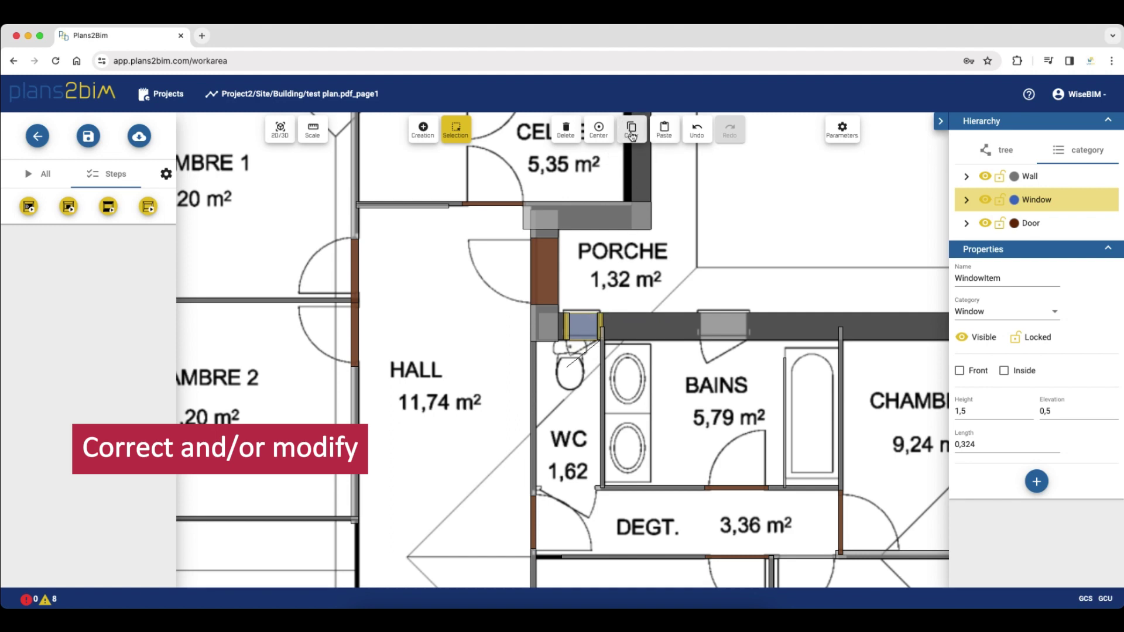
click(664, 129)
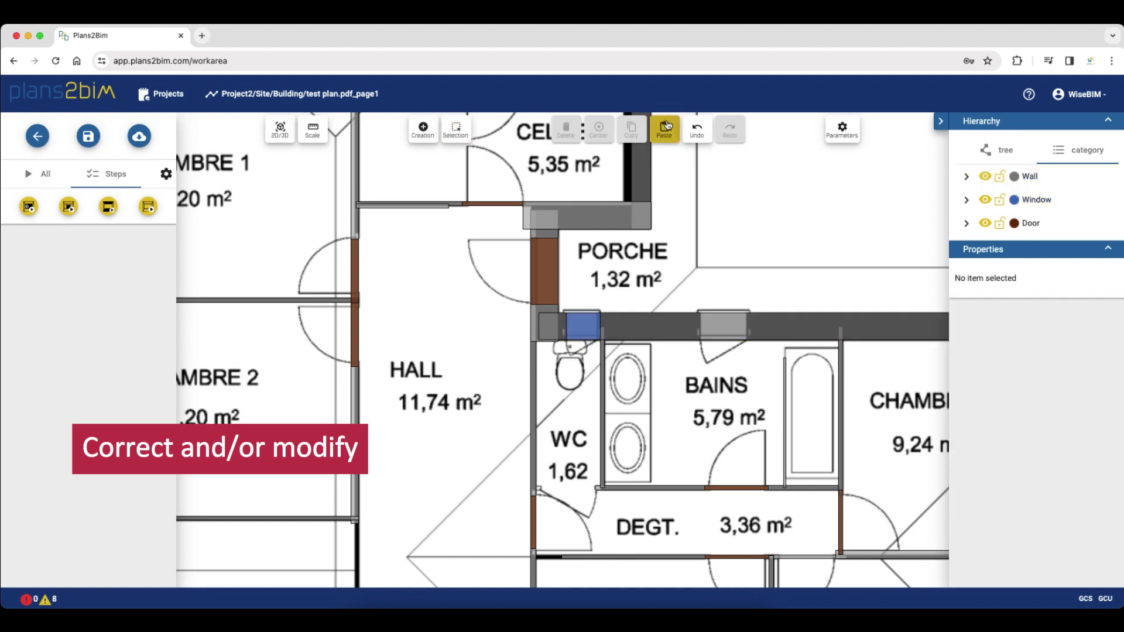
click(716, 328)
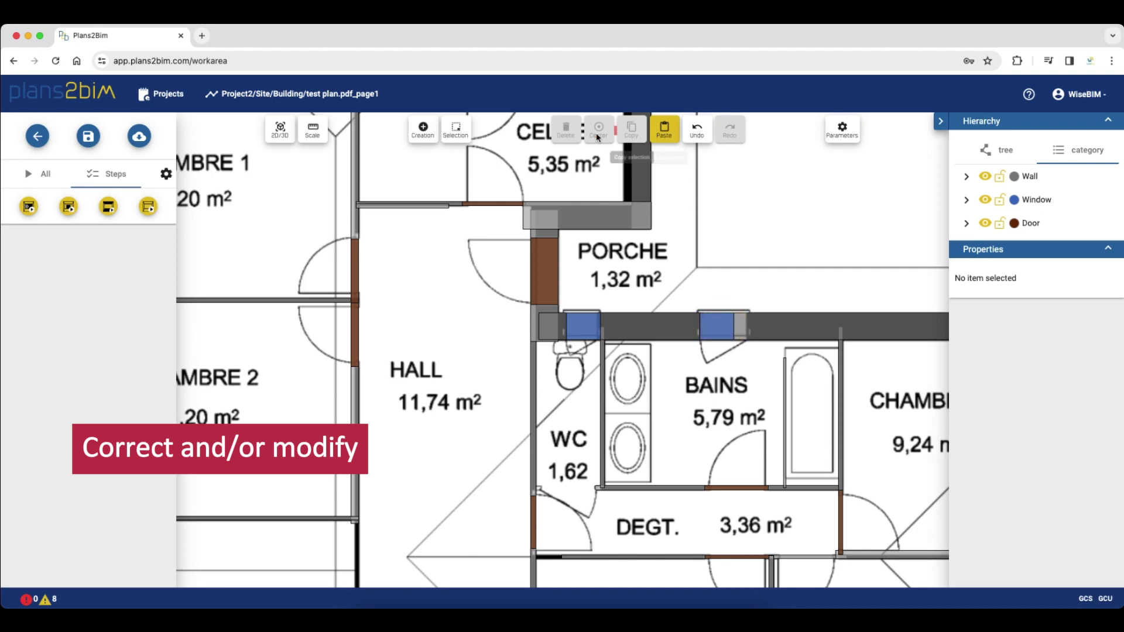
click(456, 129)
click(710, 322)
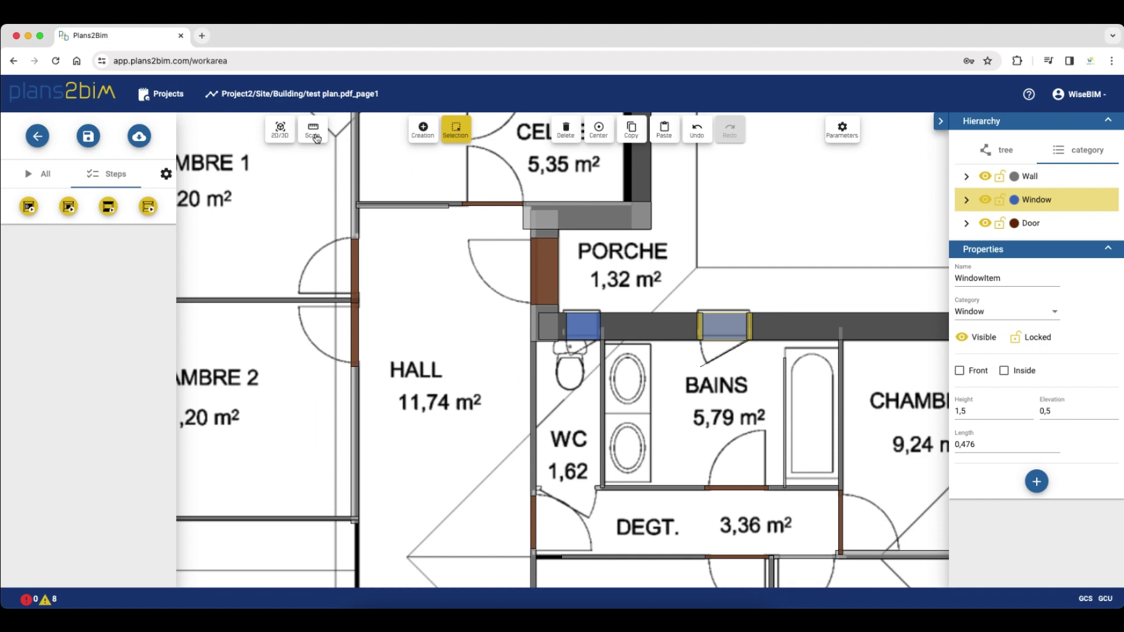
click(280, 130)
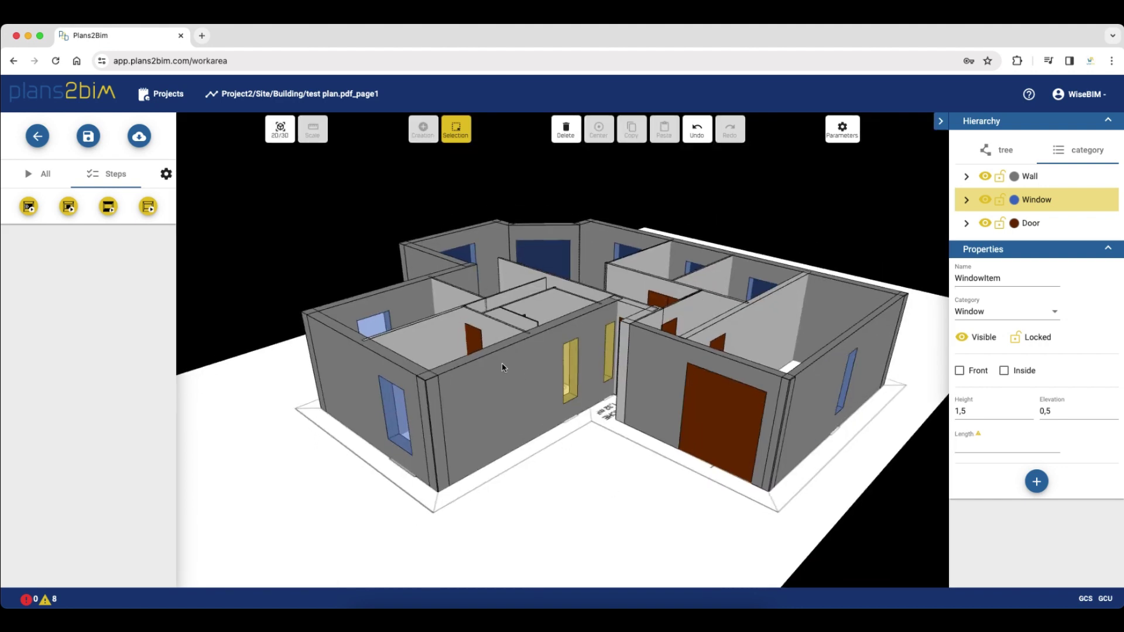
Run slabs detection with 0,2 m floor thickness and select all resulting slabs to check them
click(109, 209)
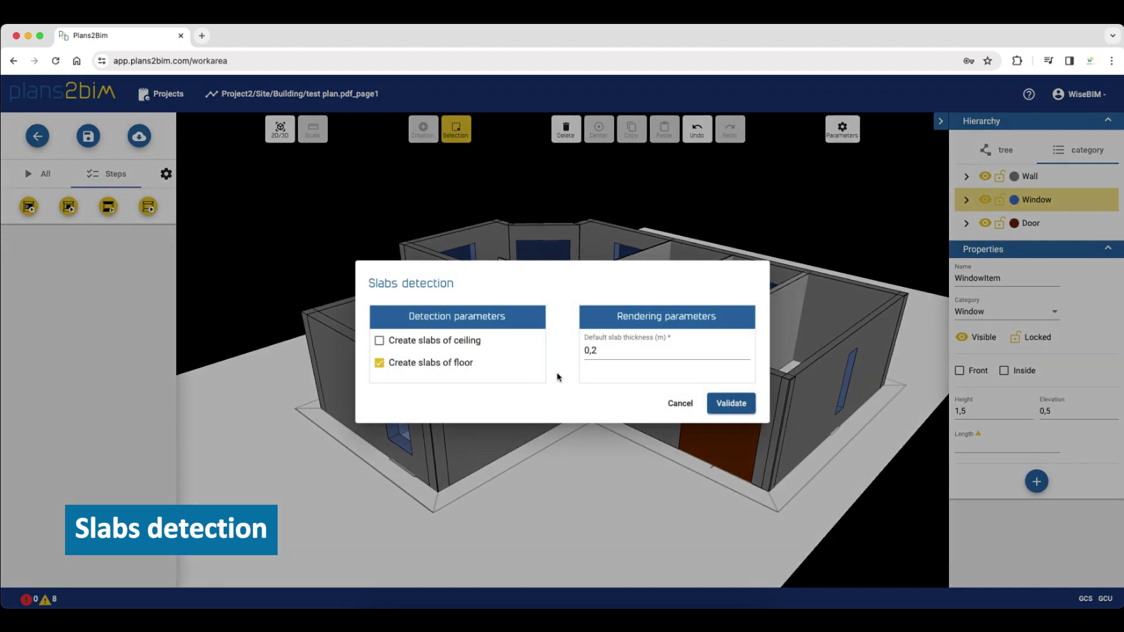
click(723, 403)
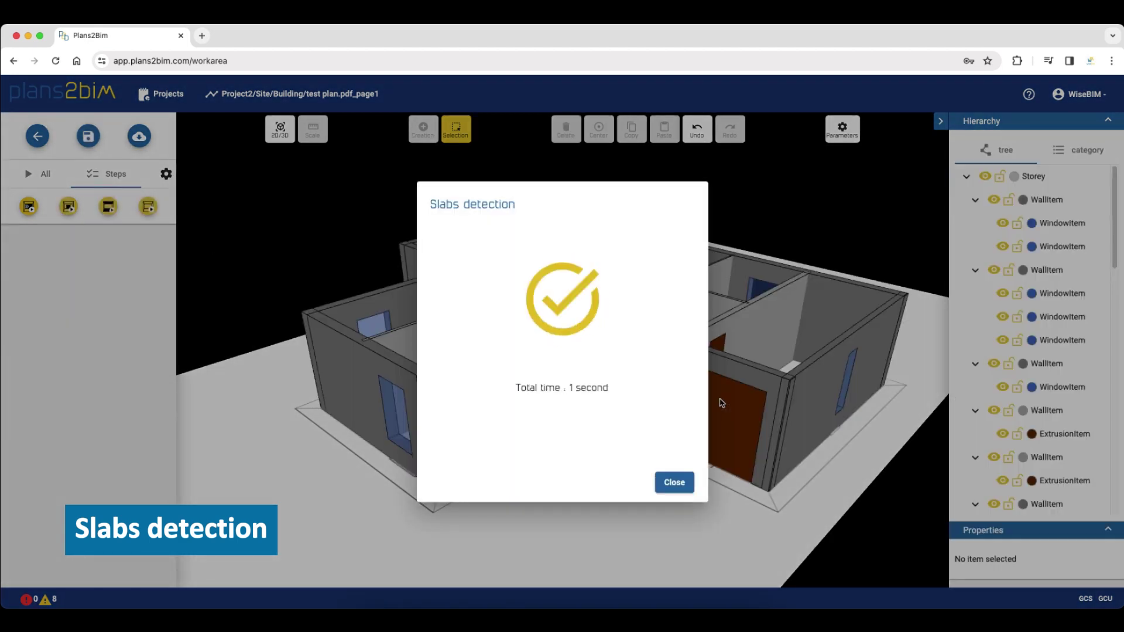
click(674, 483)
drag(745, 527, 703, 469)
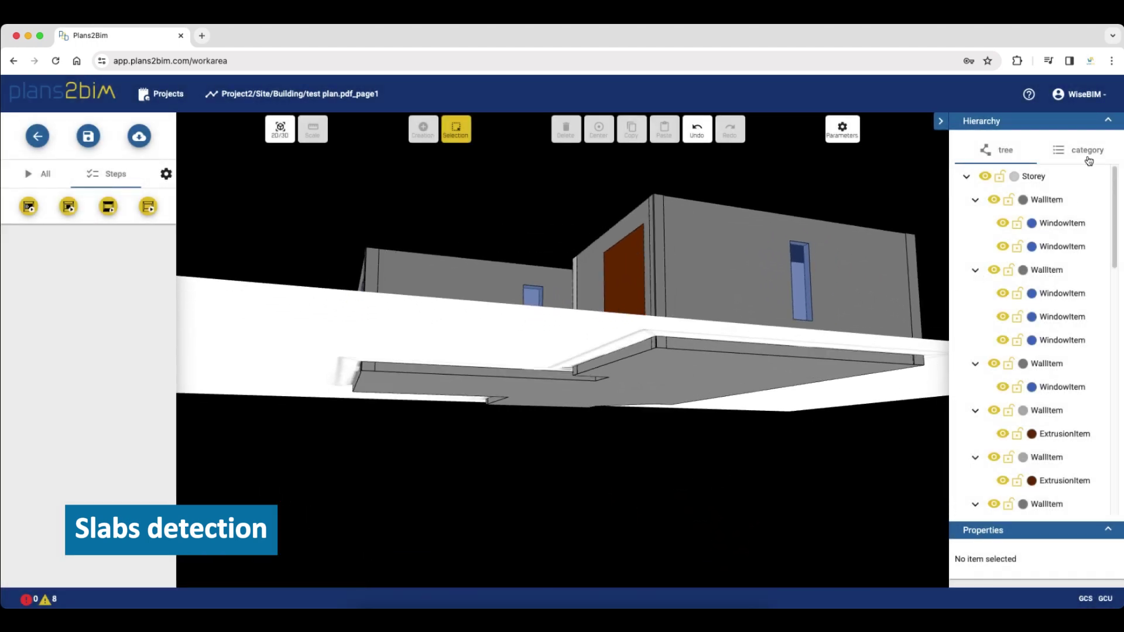
click(1088, 151)
click(1028, 250)
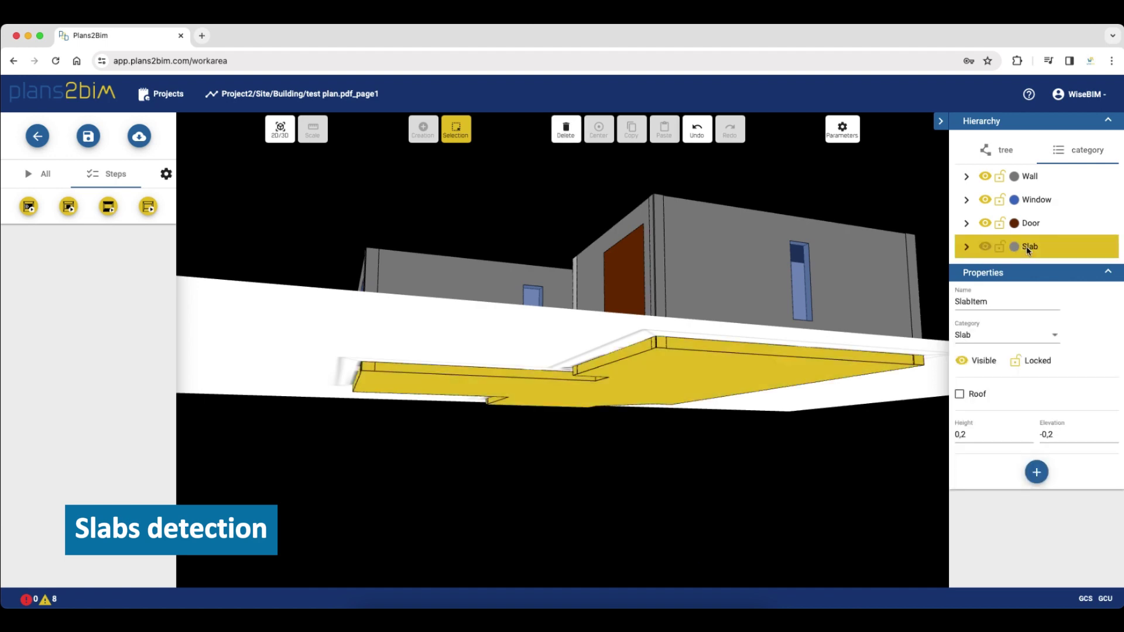
drag(907, 347, 643, 462)
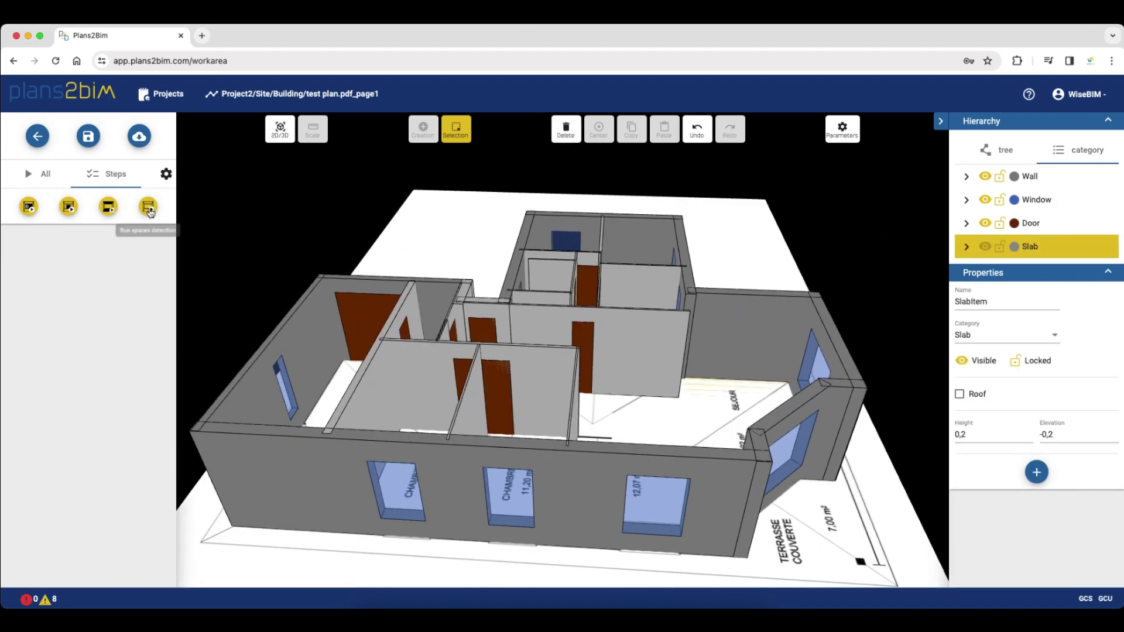
Run spaces detection with Create spaces enabled
click(149, 207)
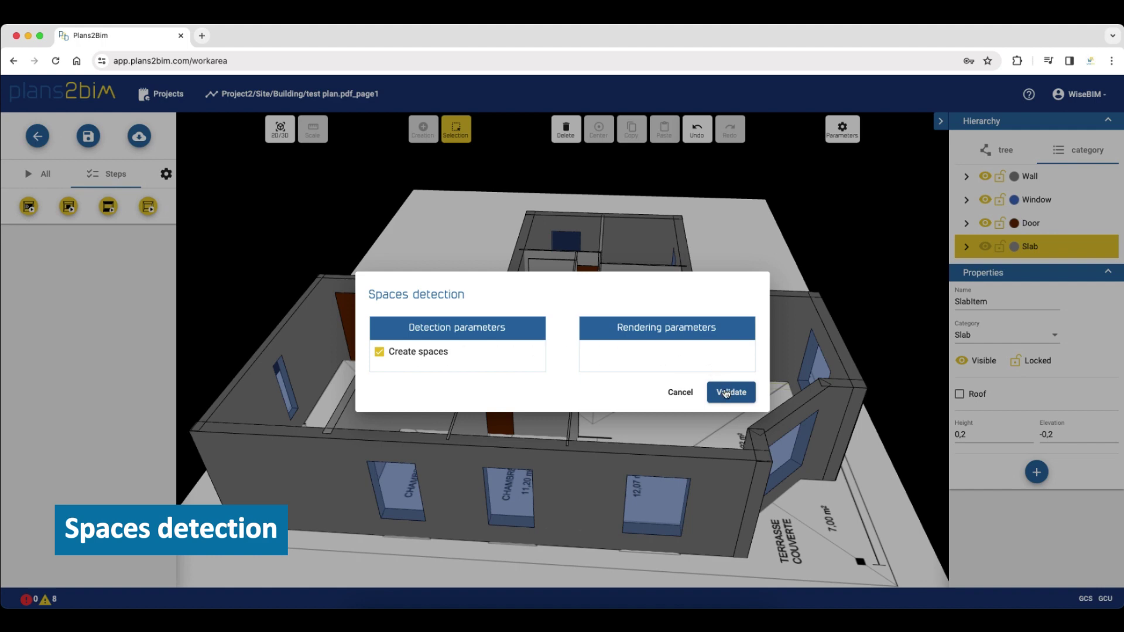
click(726, 392)
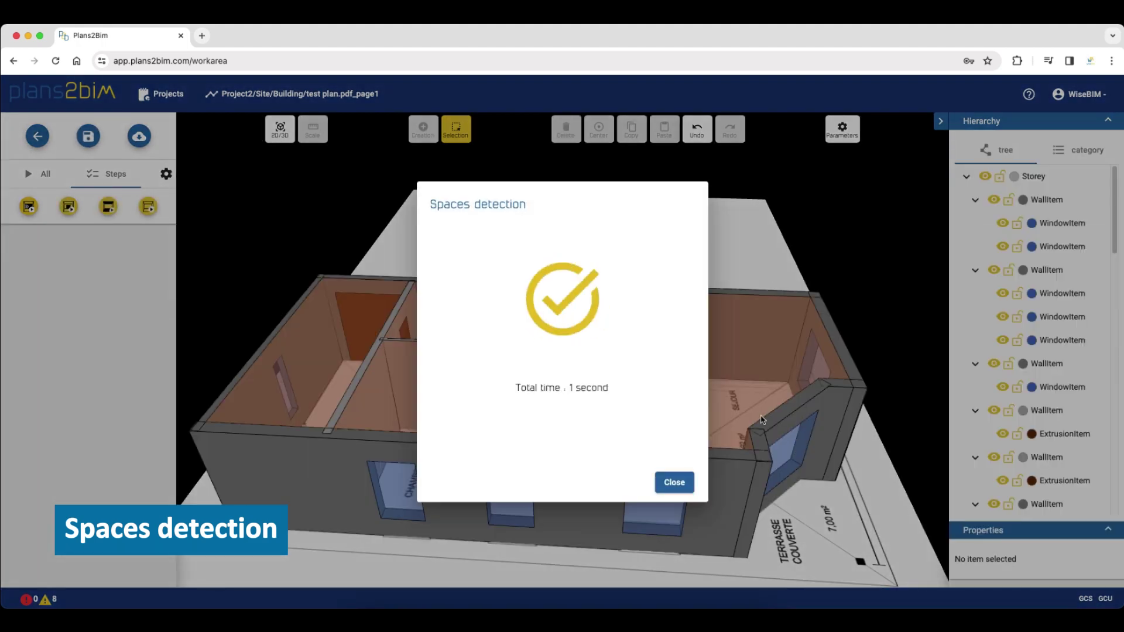
click(675, 482)
Select several detected rooms and review the 2,5 m Space elements by category
click(699, 413)
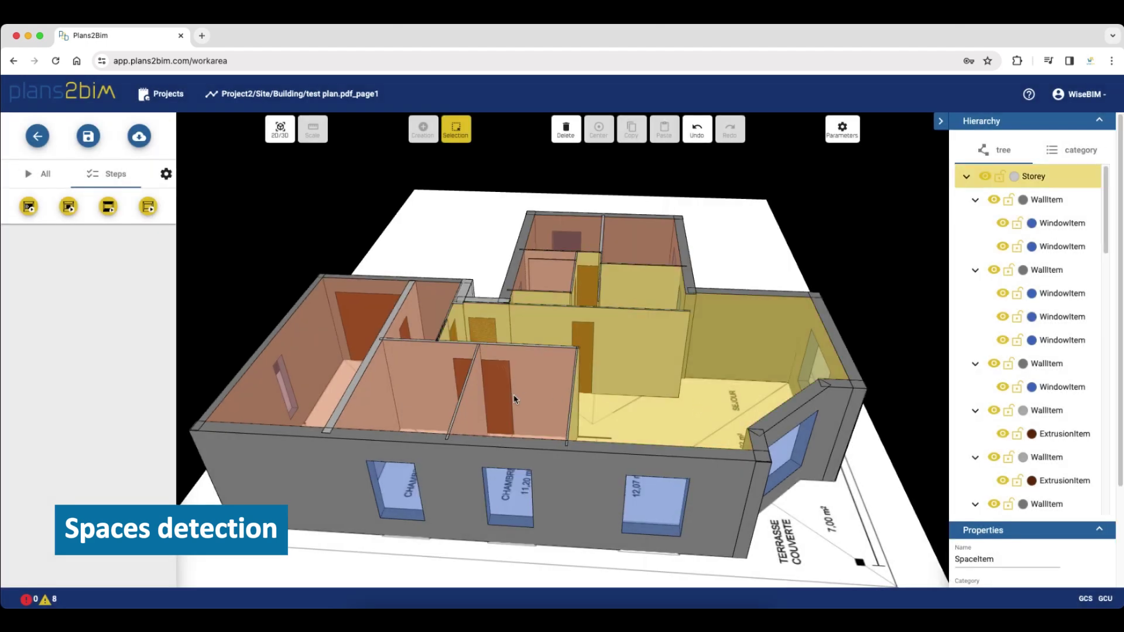
click(404, 395)
click(329, 381)
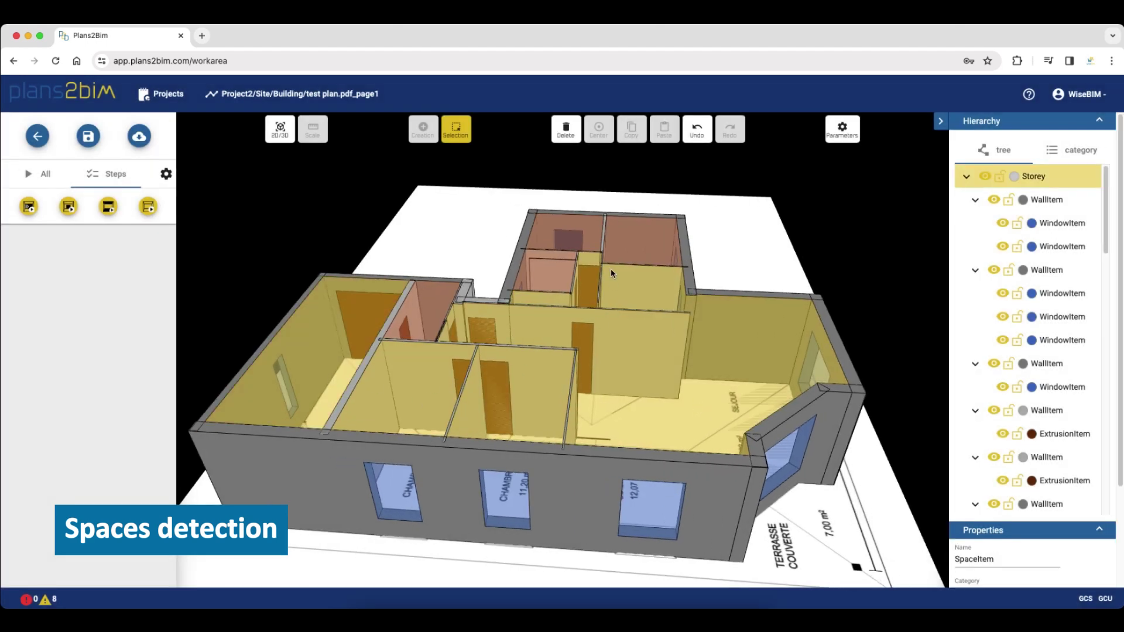
click(626, 255)
click(1076, 150)
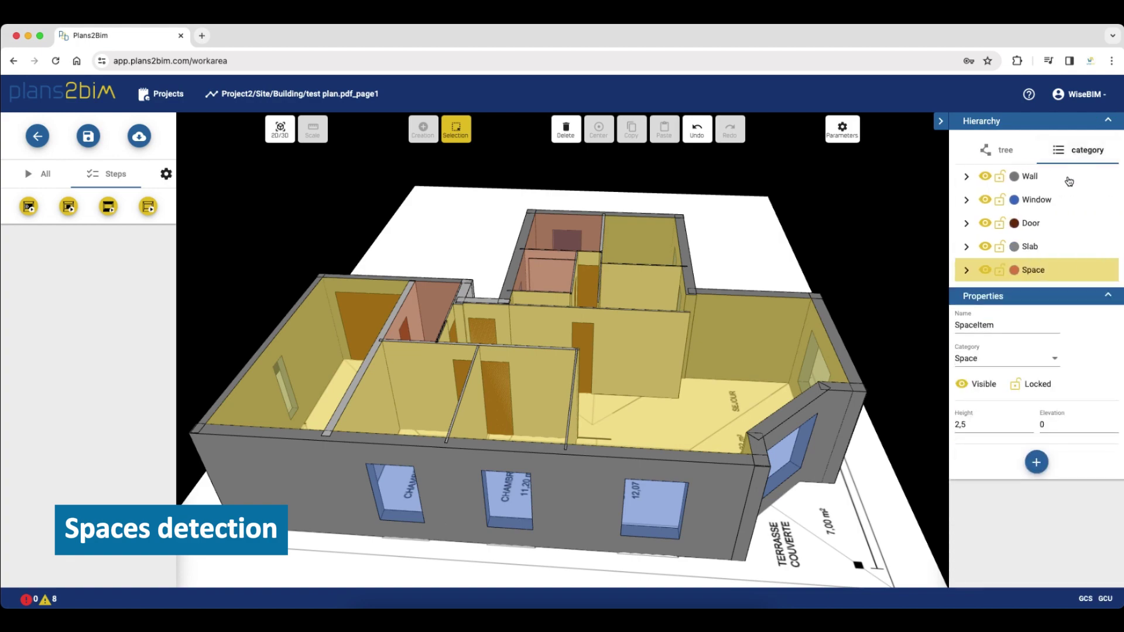
click(771, 268)
drag(772, 269, 589, 293)
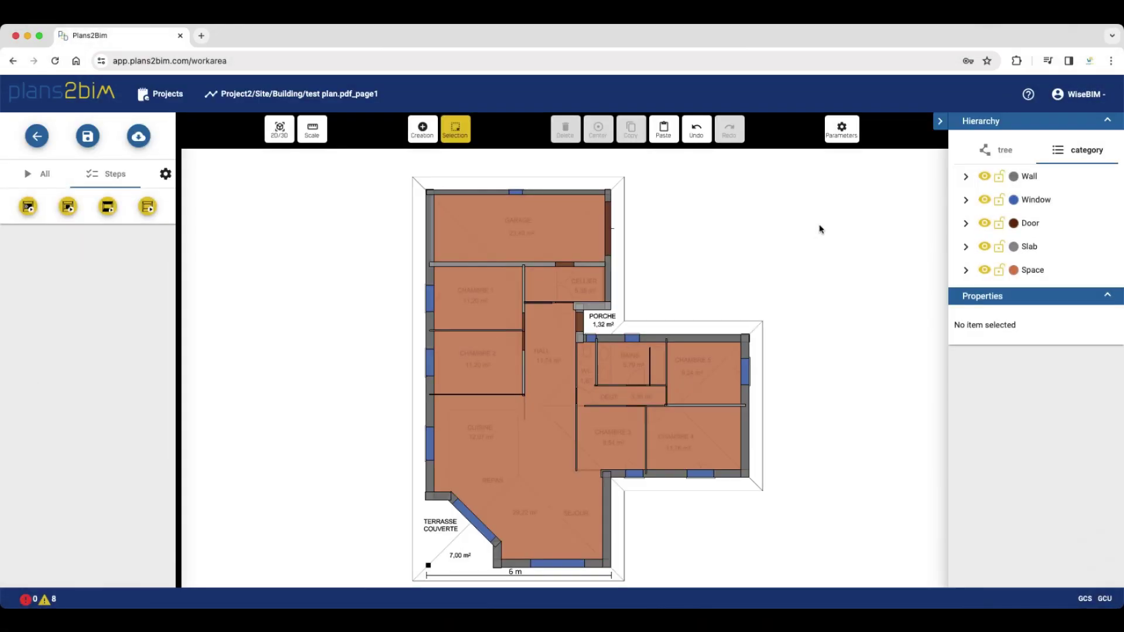
Reduce the plan underlay opacity to 50 in Parameters
click(843, 131)
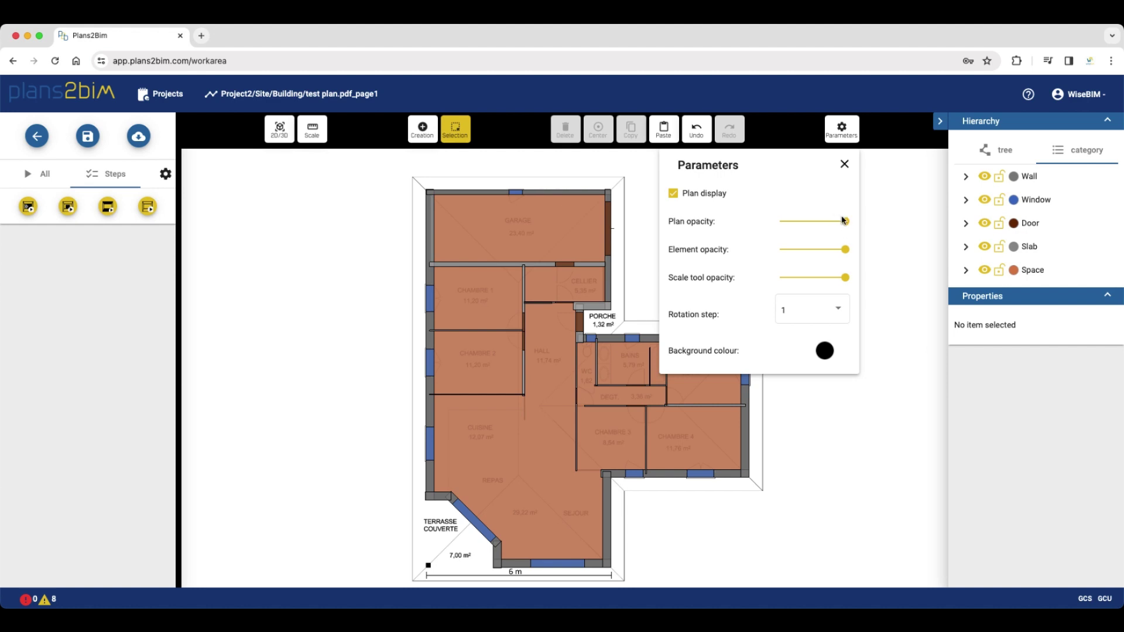
drag(844, 222, 812, 227)
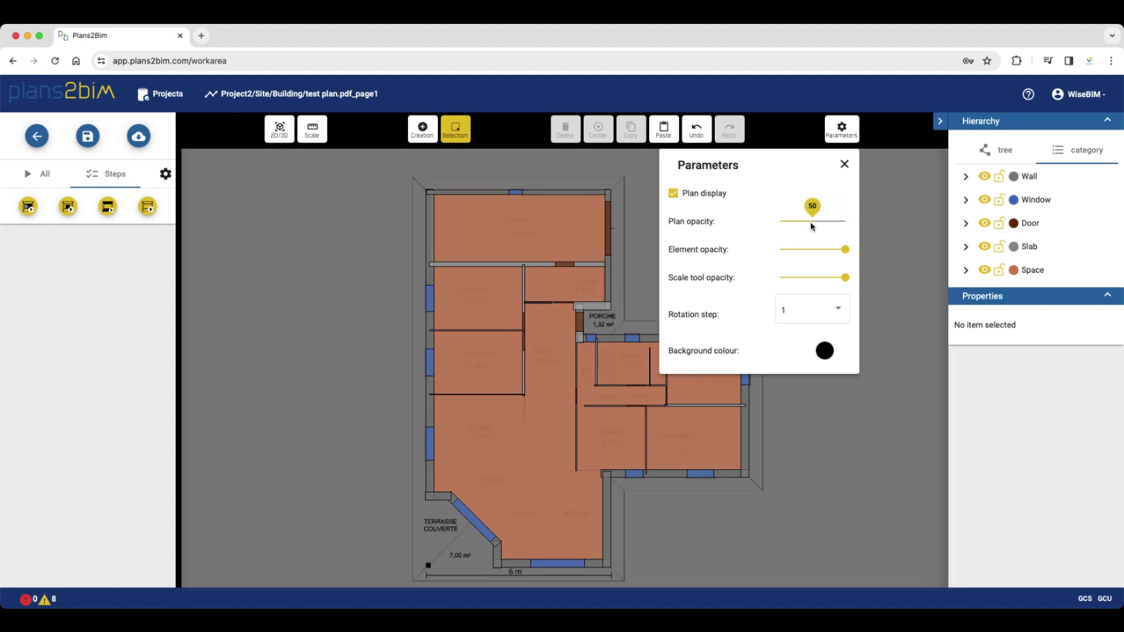
click(673, 194)
click(673, 194)
In 3D, lower the plan elevation to -260 px (-1,73 m)
click(278, 129)
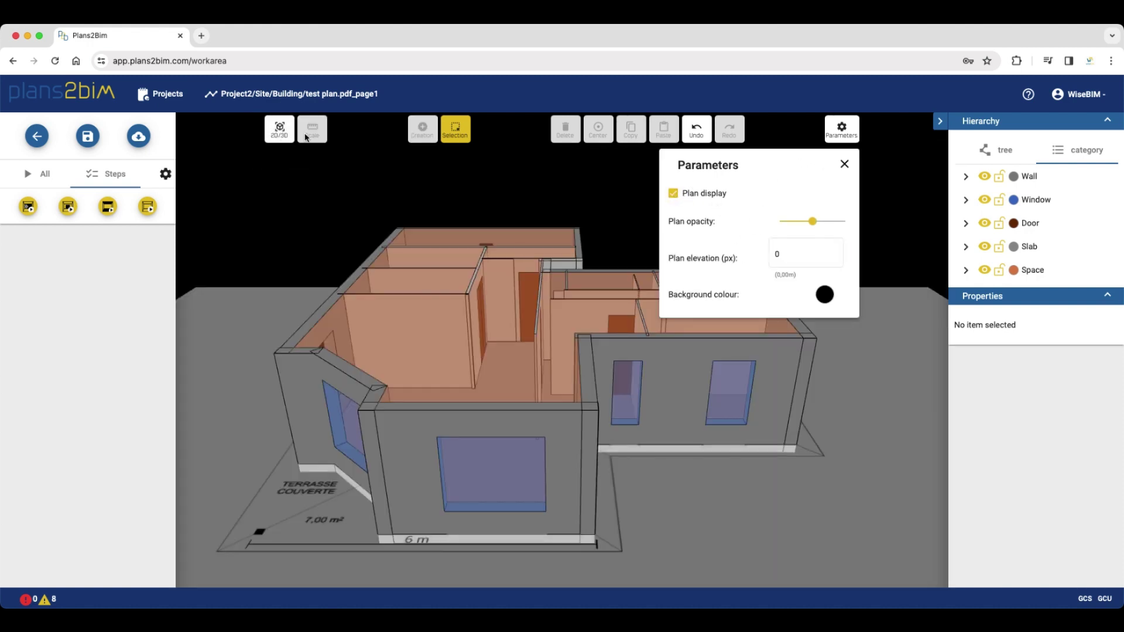
click(798, 253)
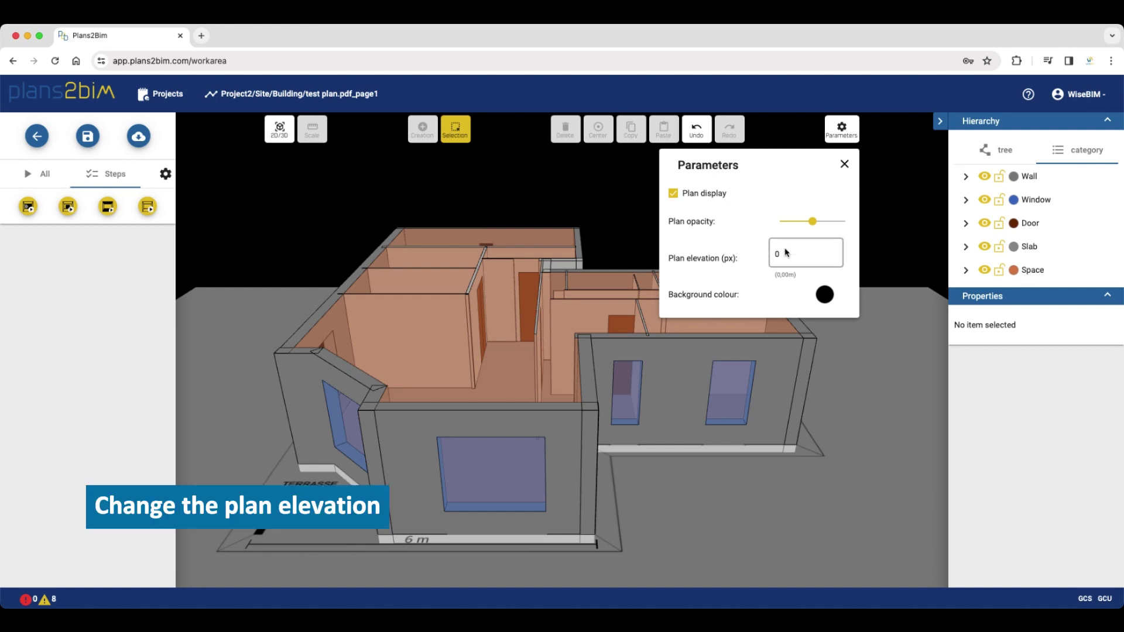
click(833, 258)
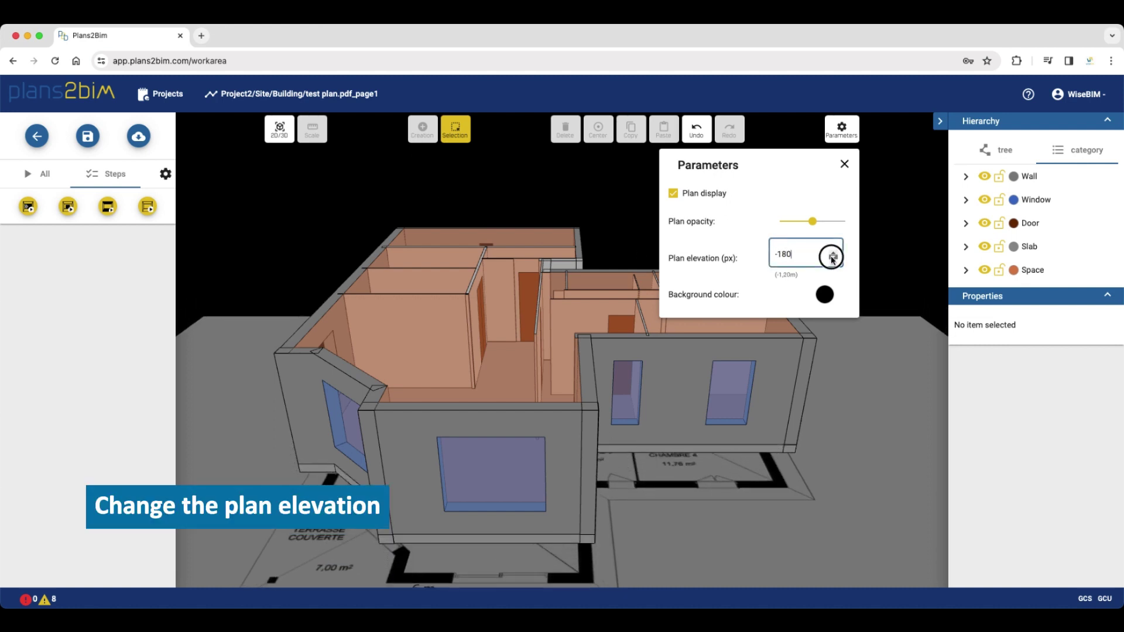
click(833, 258)
drag(660, 454, 670, 485)
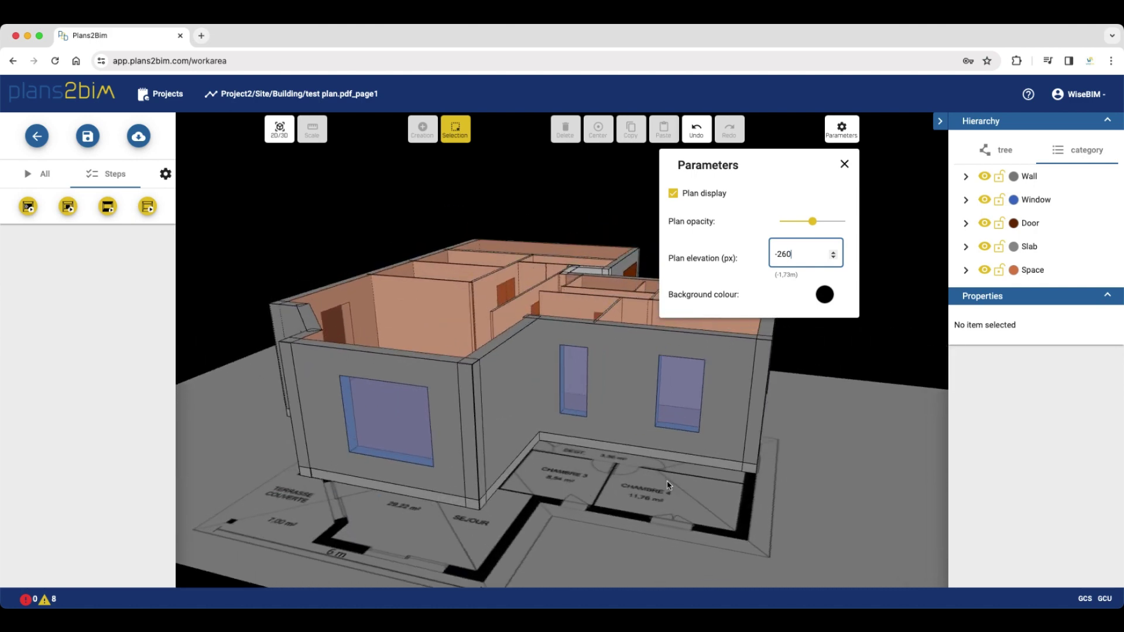
click(955, 274)
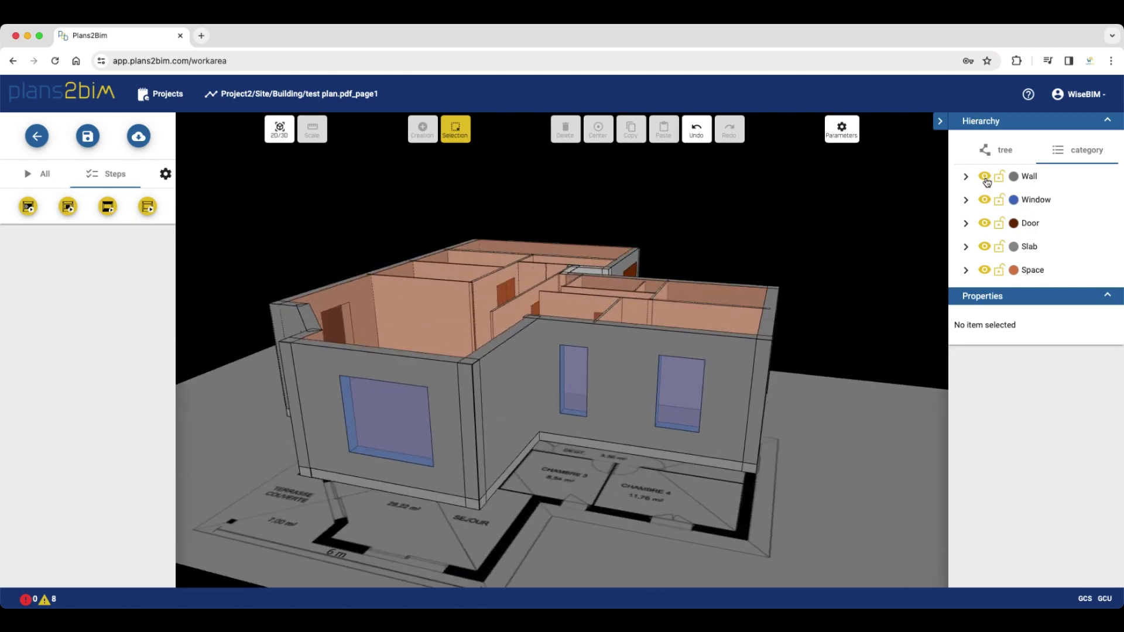
Hide the Wall and Window categories to look inside, then show them again
click(985, 177)
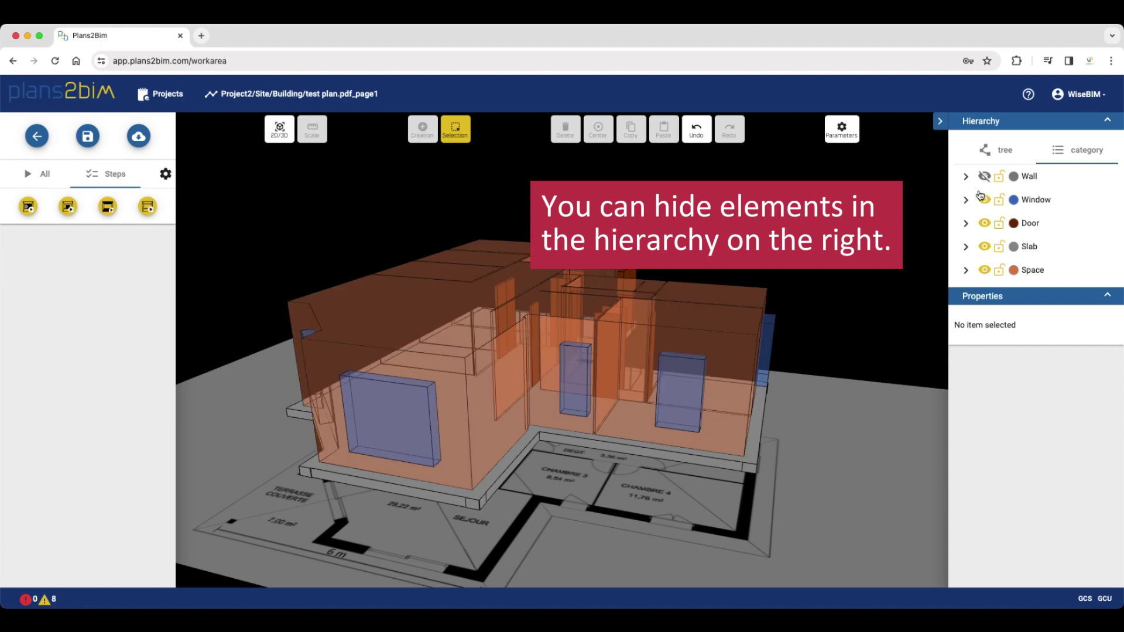
click(985, 201)
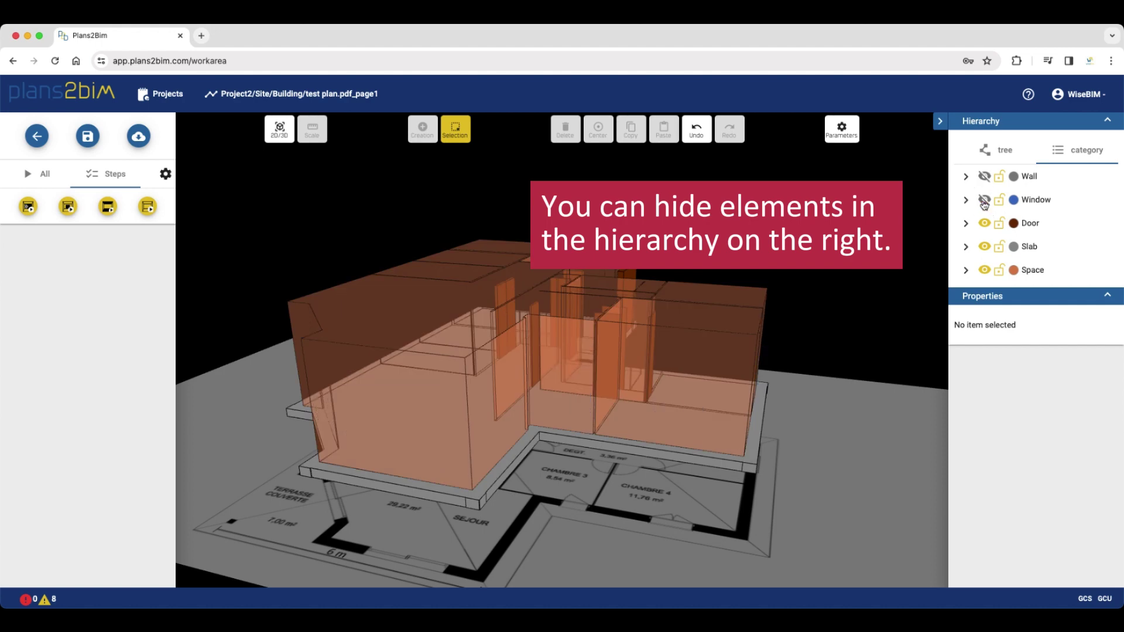
click(984, 202)
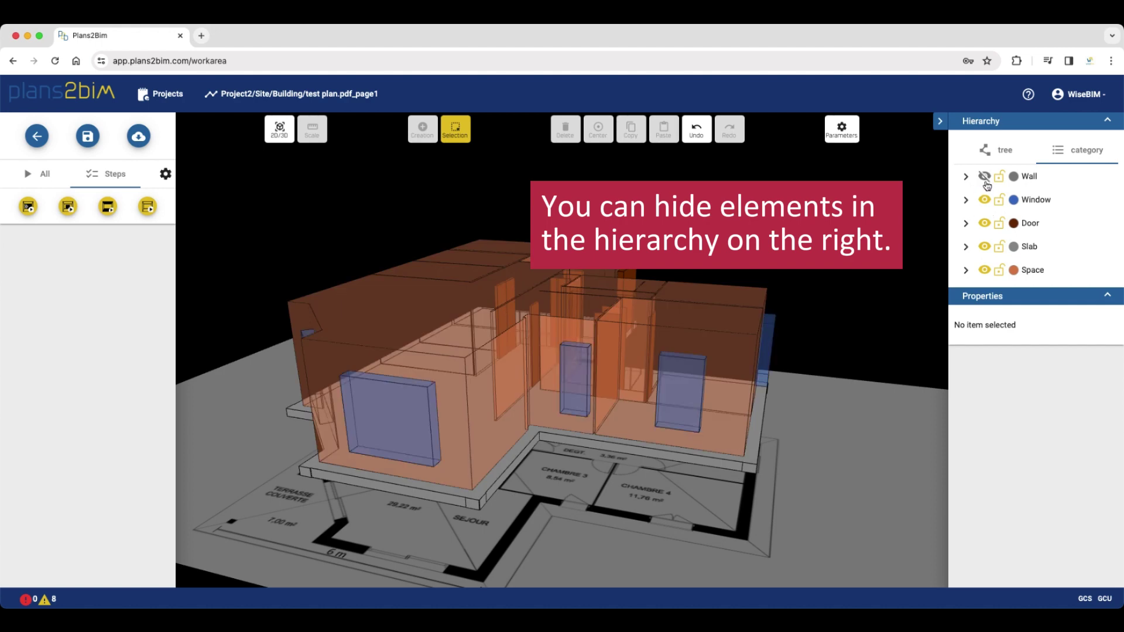
click(984, 176)
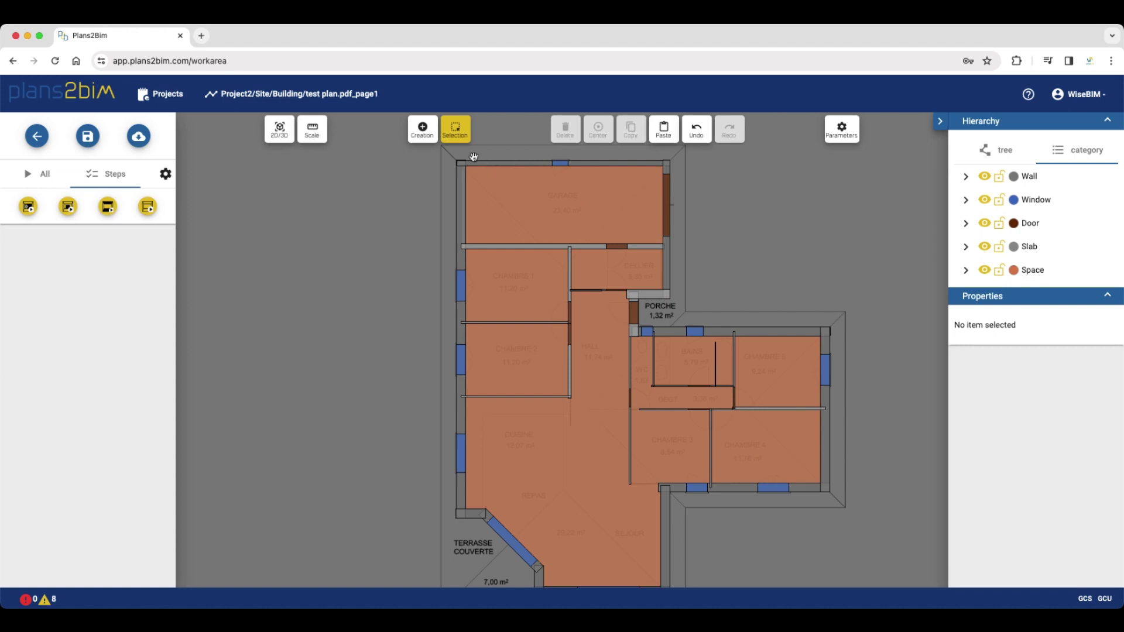
Open the Creation panel listing walls, slabs, spaces, columns, windows and doors
click(430, 135)
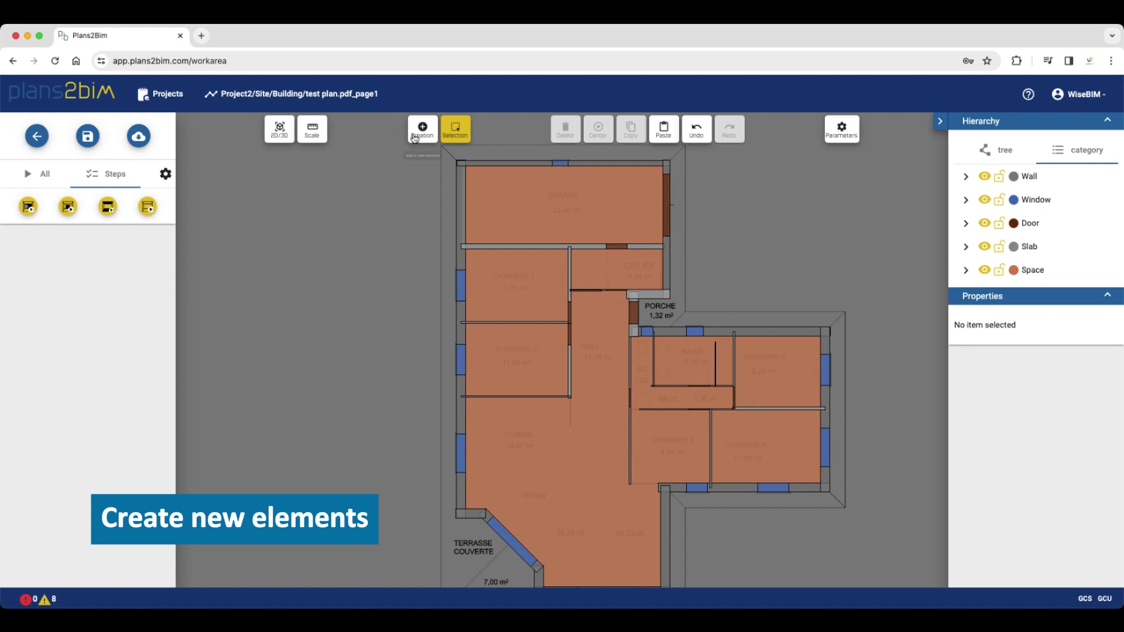
Draw a new rectangle wall running right from the outer corner above CHAMBRE 5
click(419, 133)
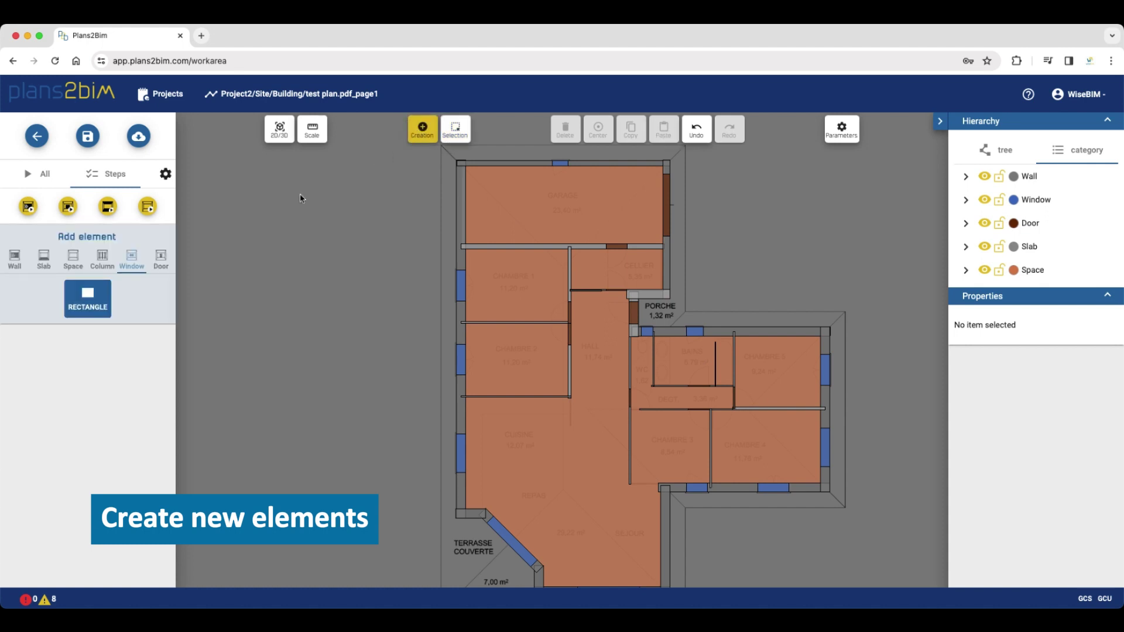
click(14, 258)
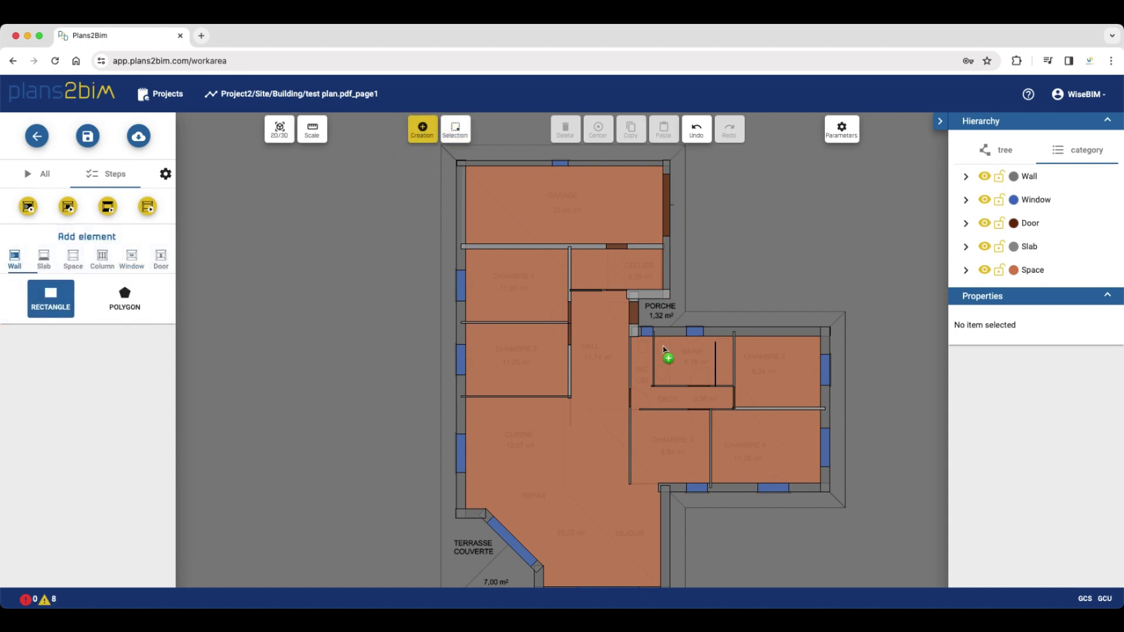
right_drag(916, 373, 590, 389)
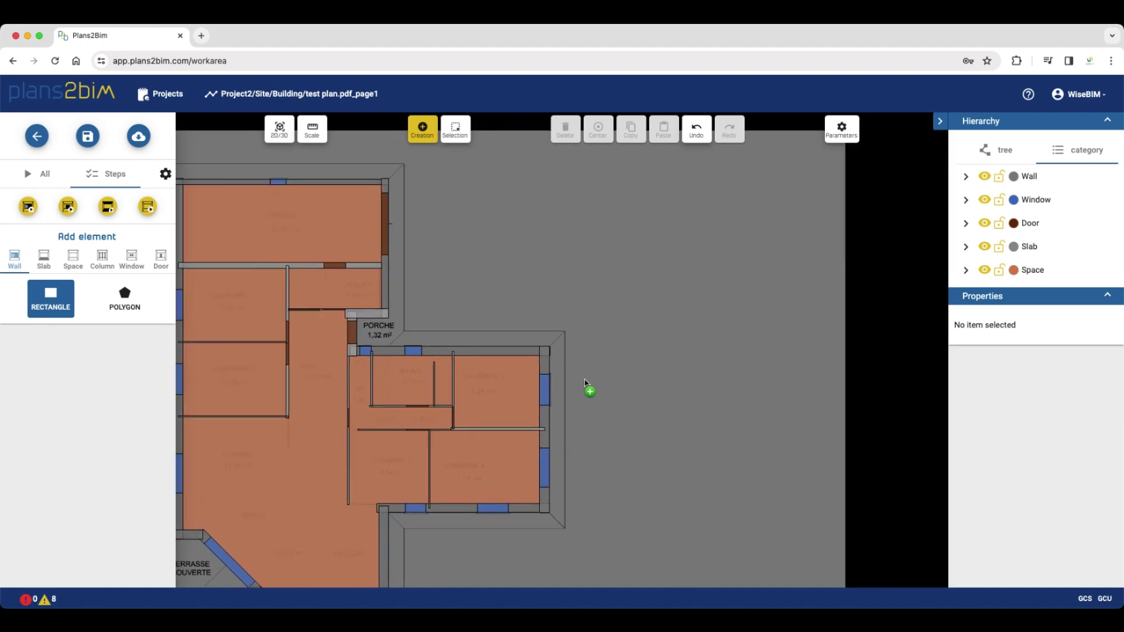
scroll(580, 384, up, 5)
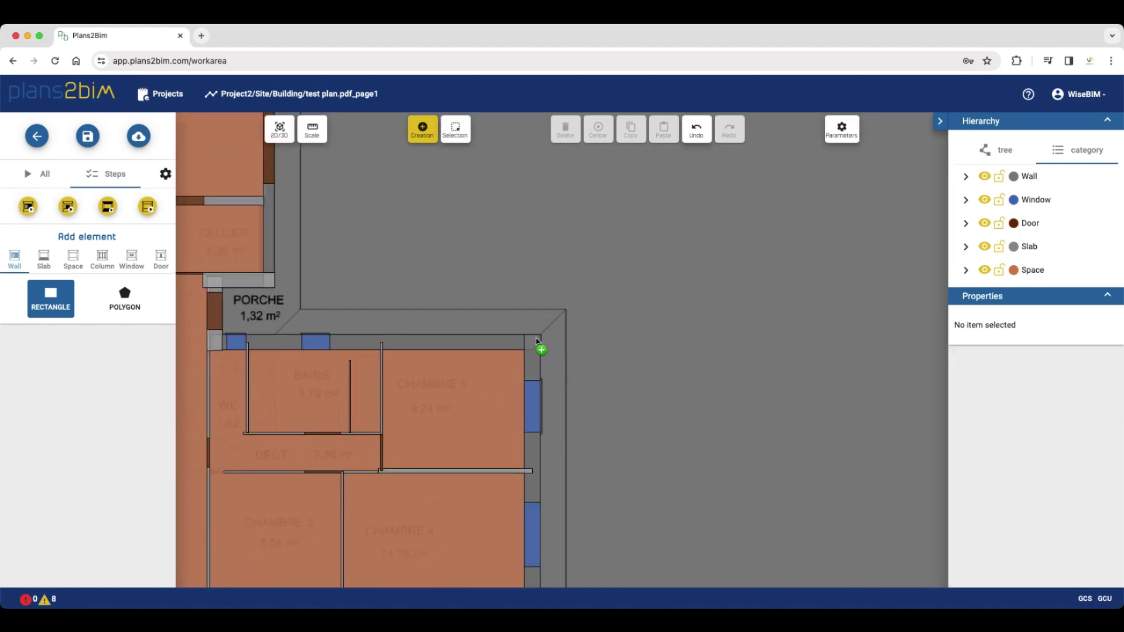
drag(538, 346, 690, 337)
Set the new wall's angle to 0 so it stays horizontal
click(466, 129)
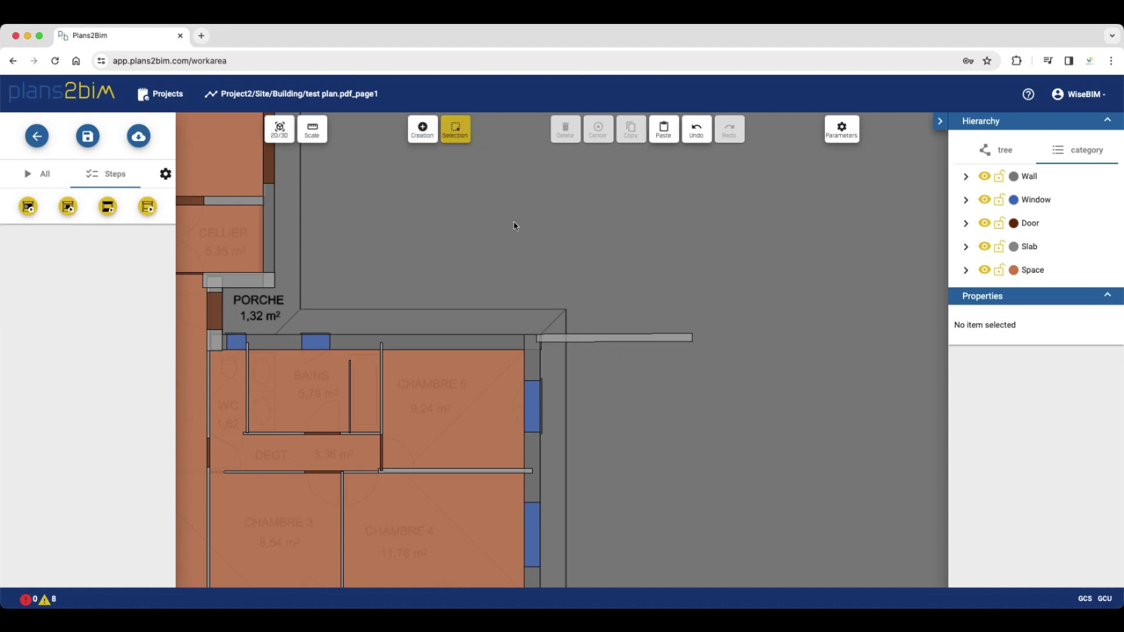
click(630, 341)
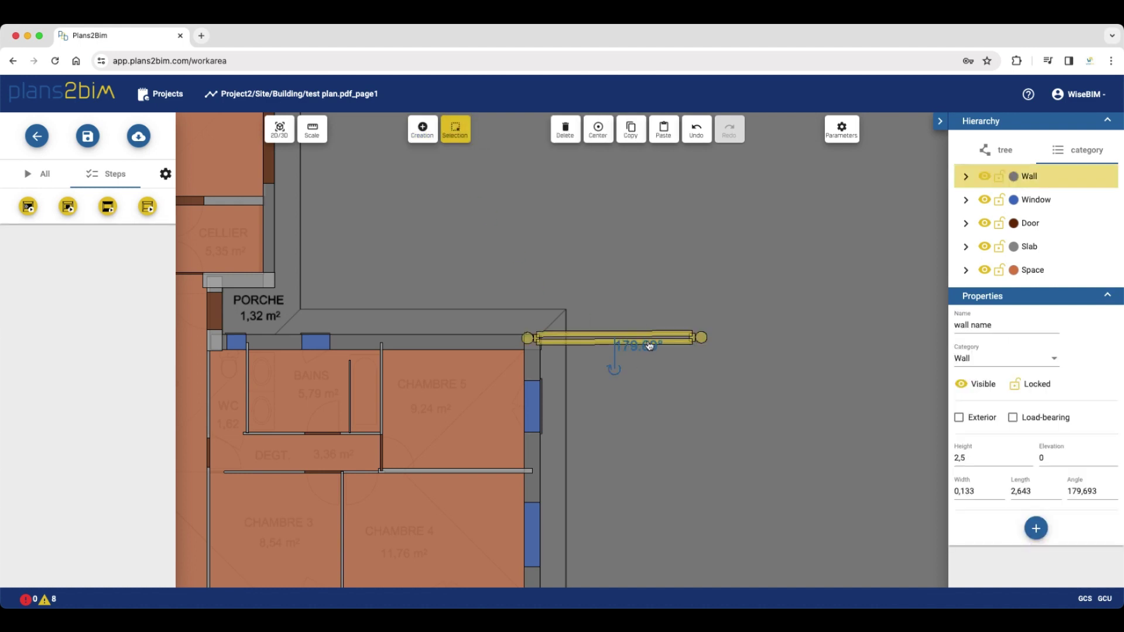
drag(702, 339, 711, 334)
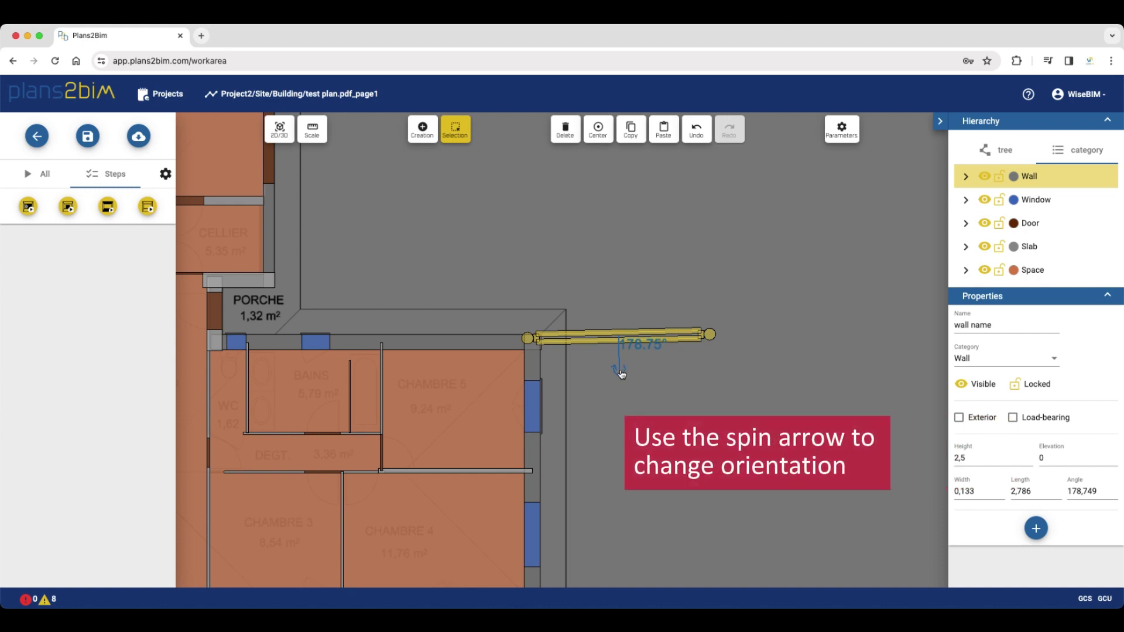
drag(622, 375, 621, 272)
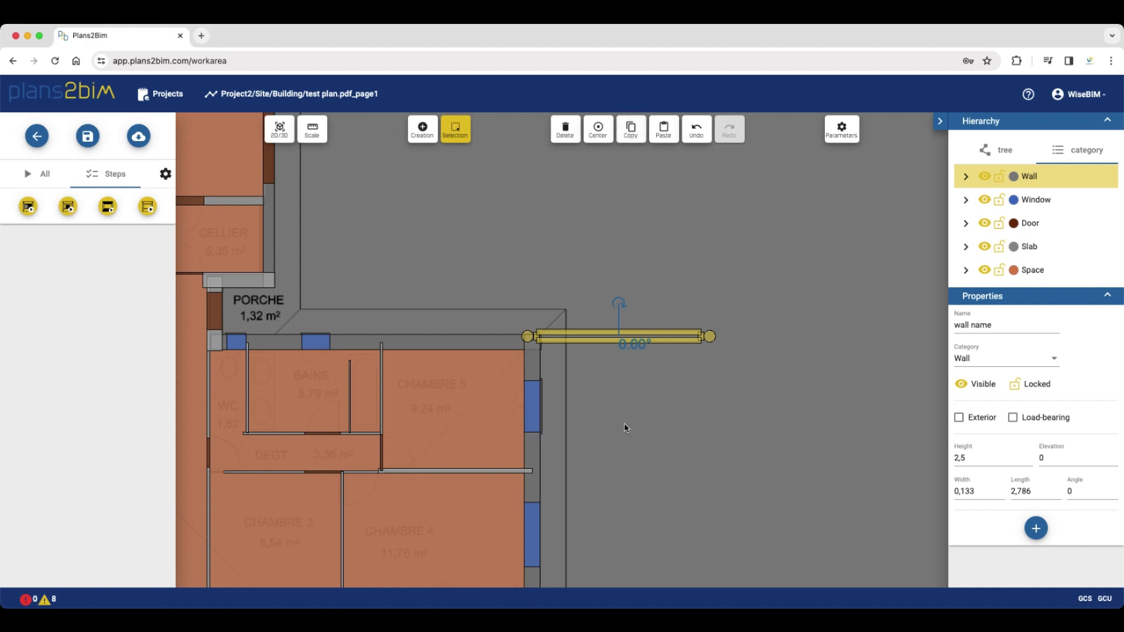
Paste two copies of the wall, one along the lower outer wall and one midway
scroll(621, 468, down, 3)
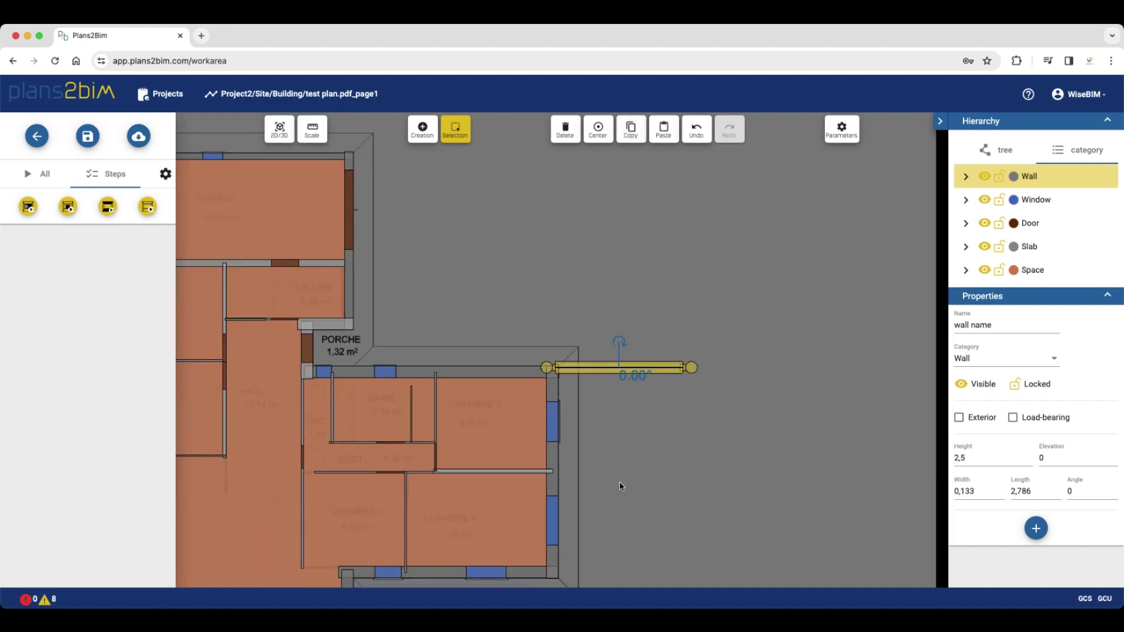
click(663, 132)
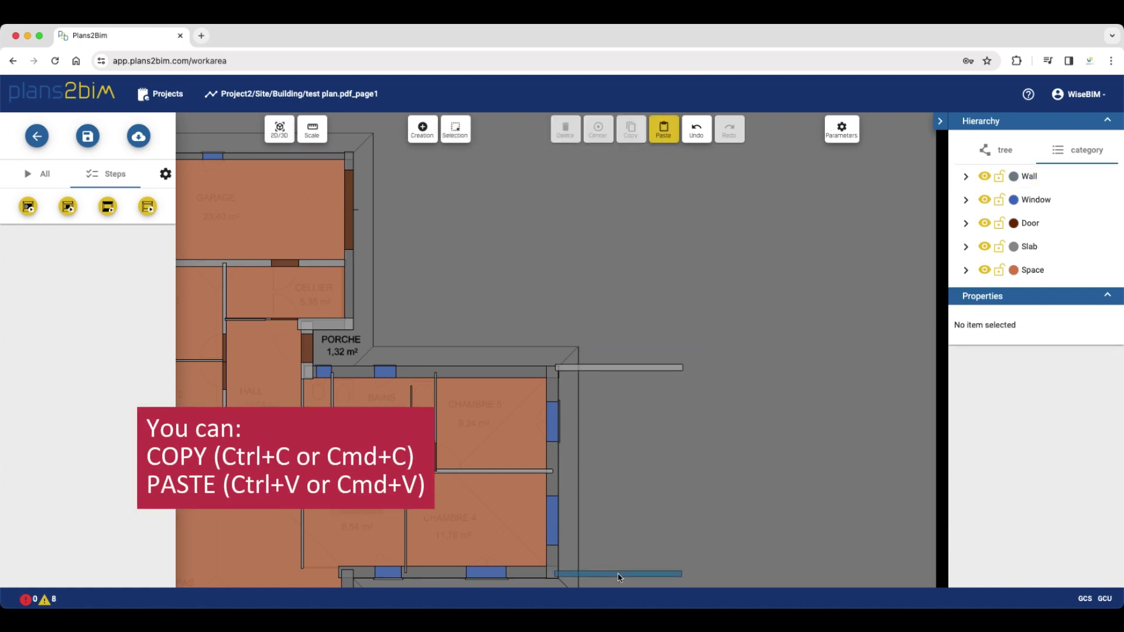
click(619, 577)
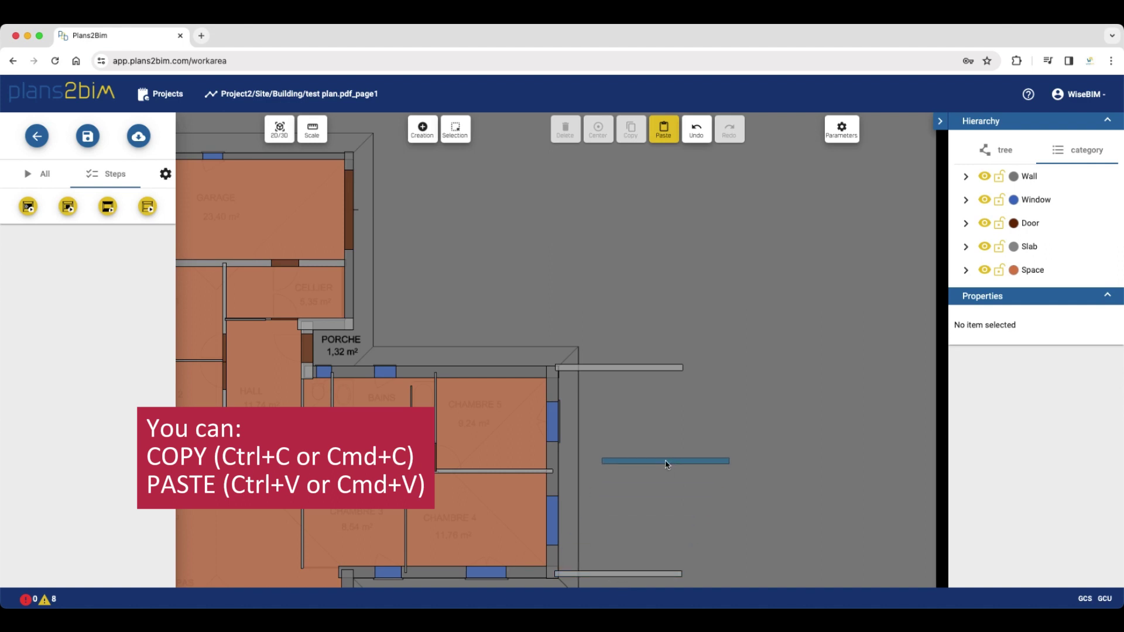
click(666, 464)
click(455, 130)
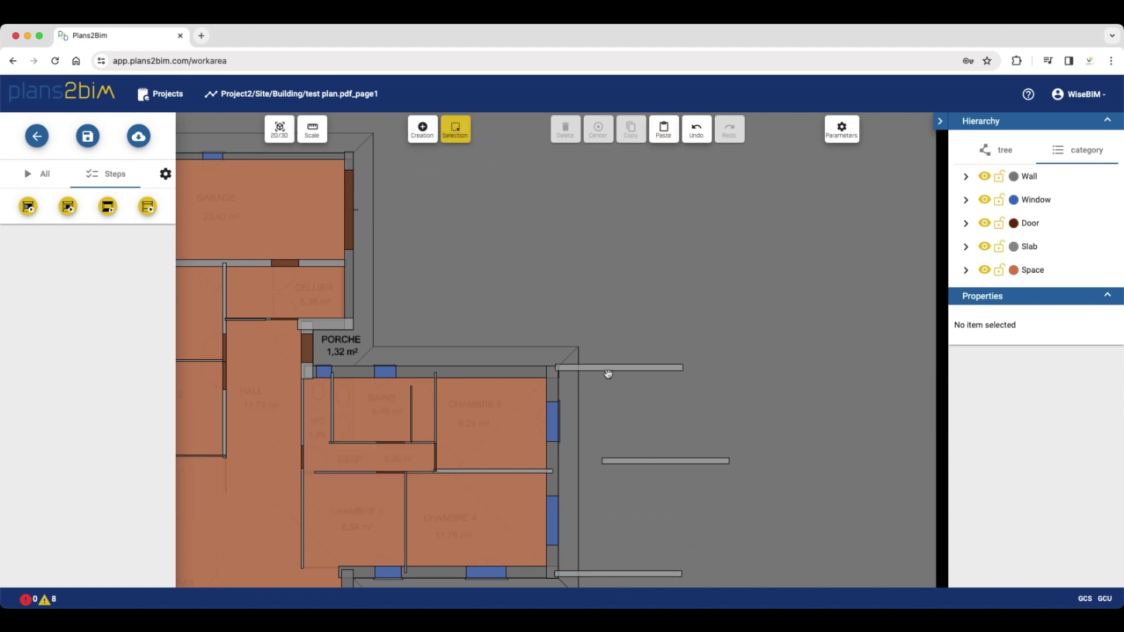
Rotate the middle copy to 90° and stretch it to 4,502, joining the horizontal walls' ends
click(670, 462)
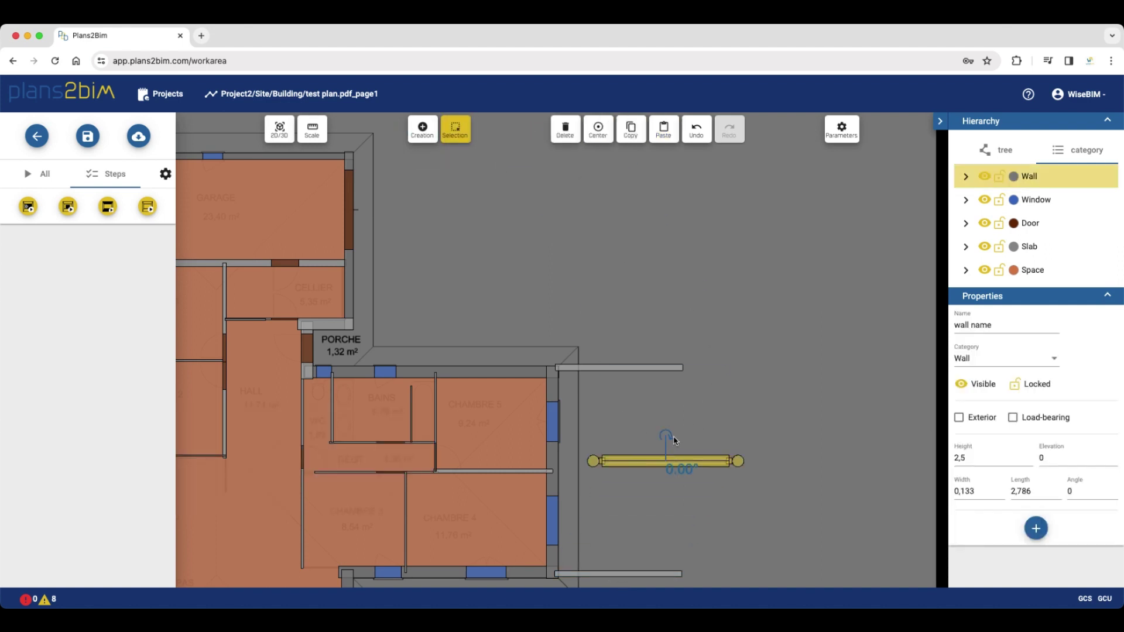
drag(670, 438, 738, 454)
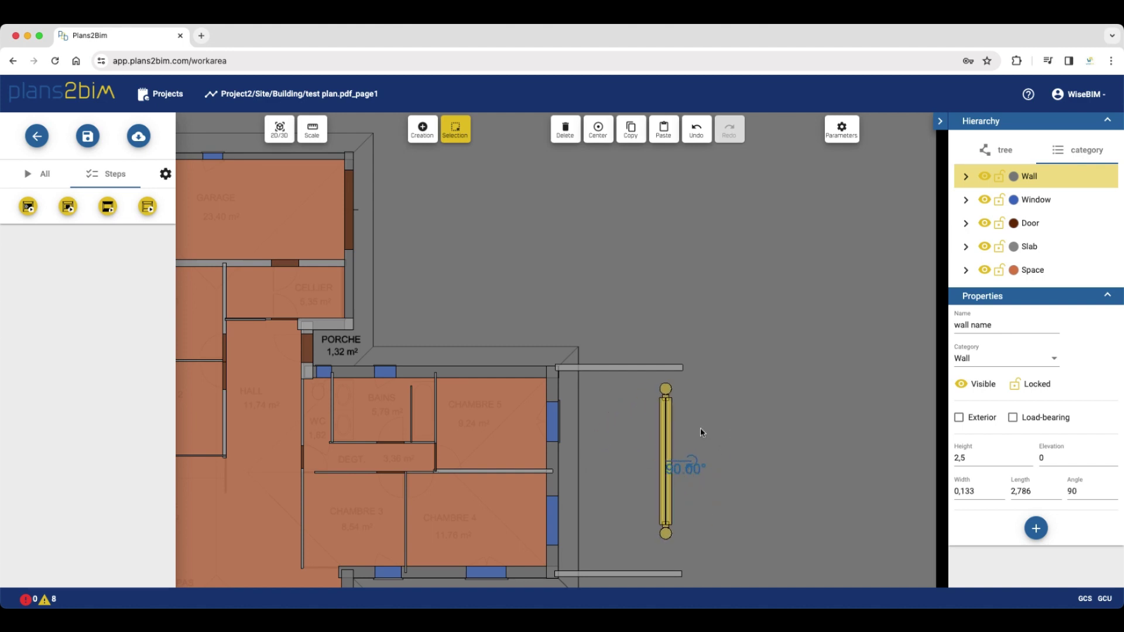
scroll(676, 398, up, 5)
drag(670, 390, 674, 274)
scroll(693, 459, down, 8)
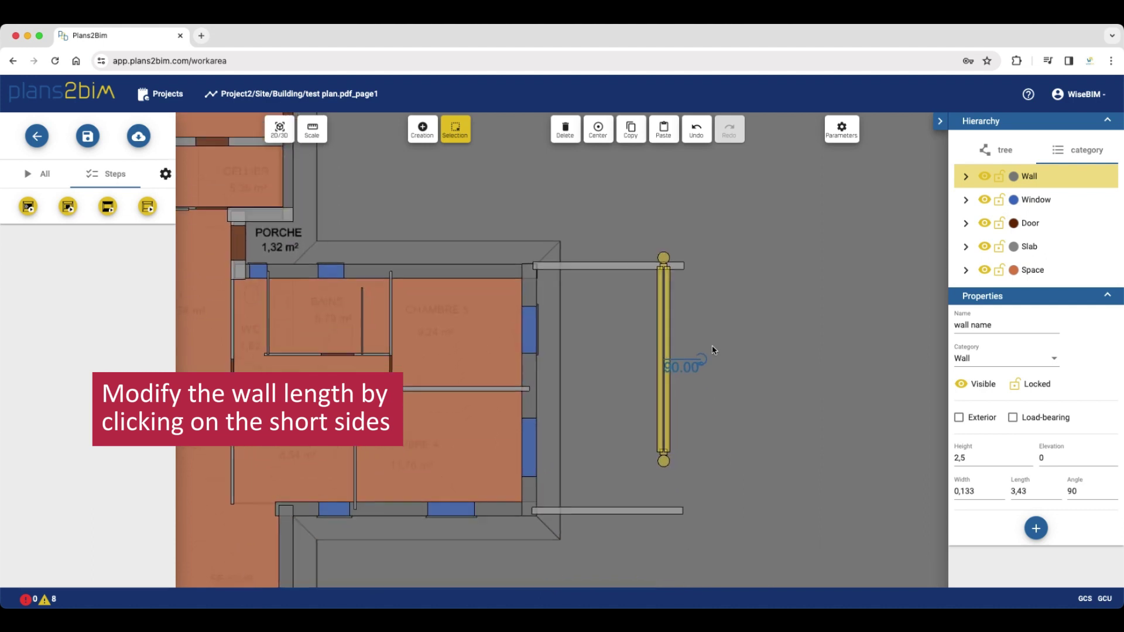
scroll(682, 393, up, 5)
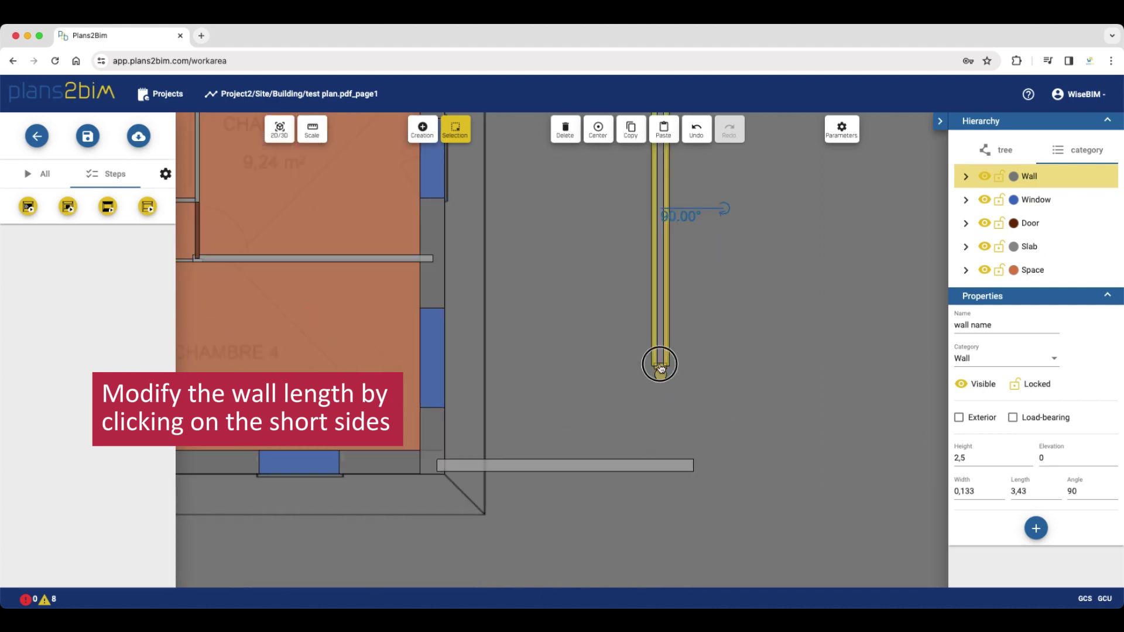
drag(661, 371, 656, 464)
scroll(708, 358, down, 3)
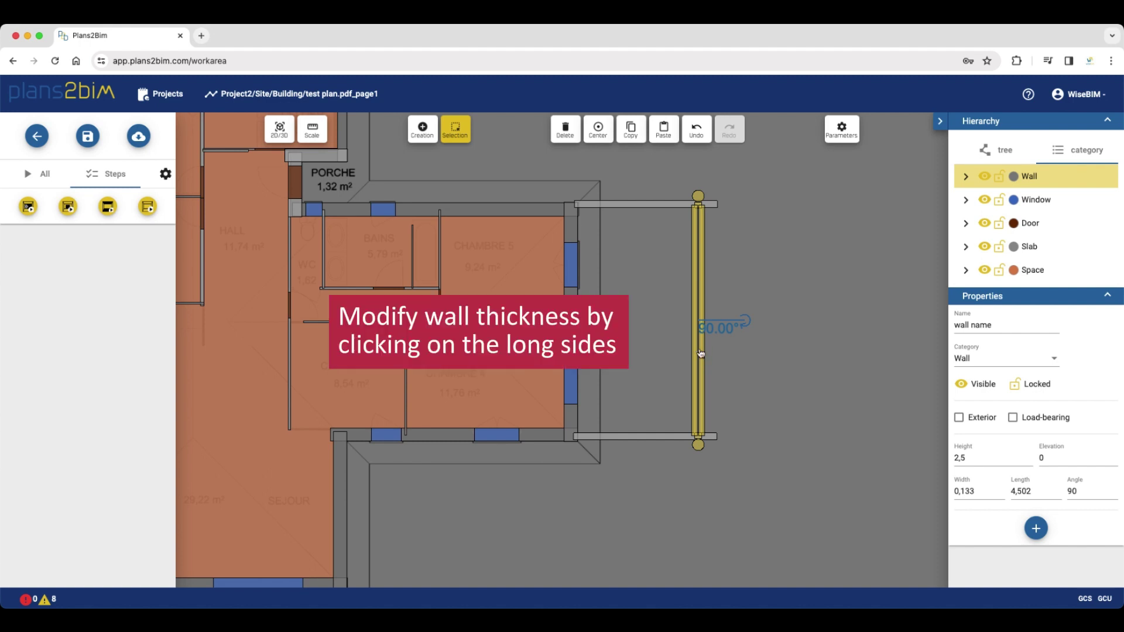
drag(698, 349, 713, 351)
click(801, 379)
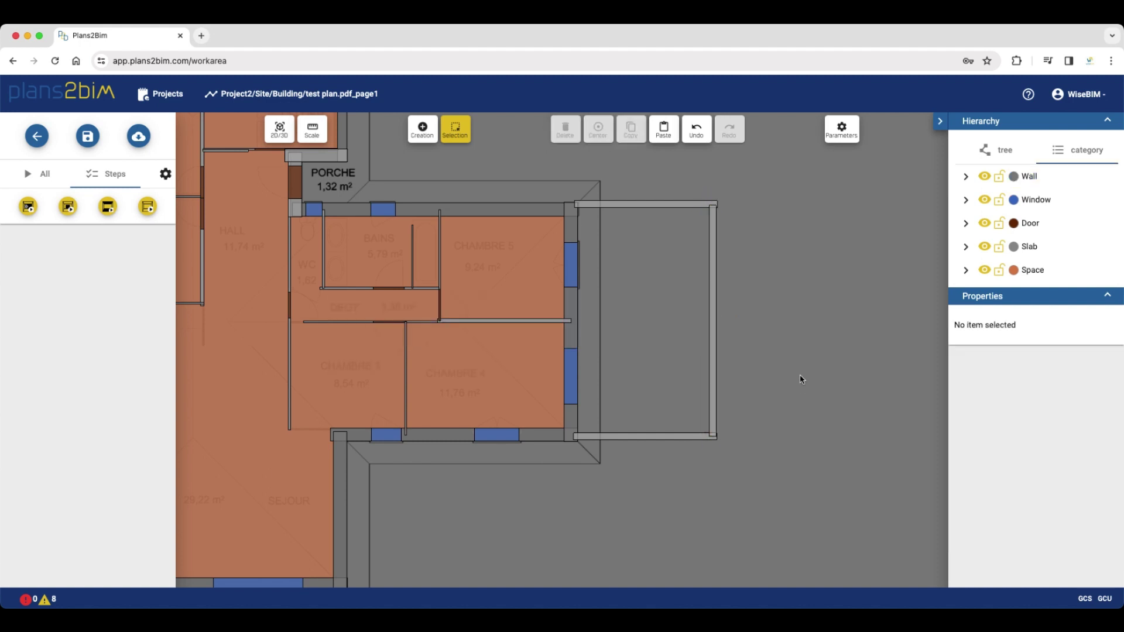
In the 3D view, set the height of the enclosure's front, side and back walls to 1
click(279, 128)
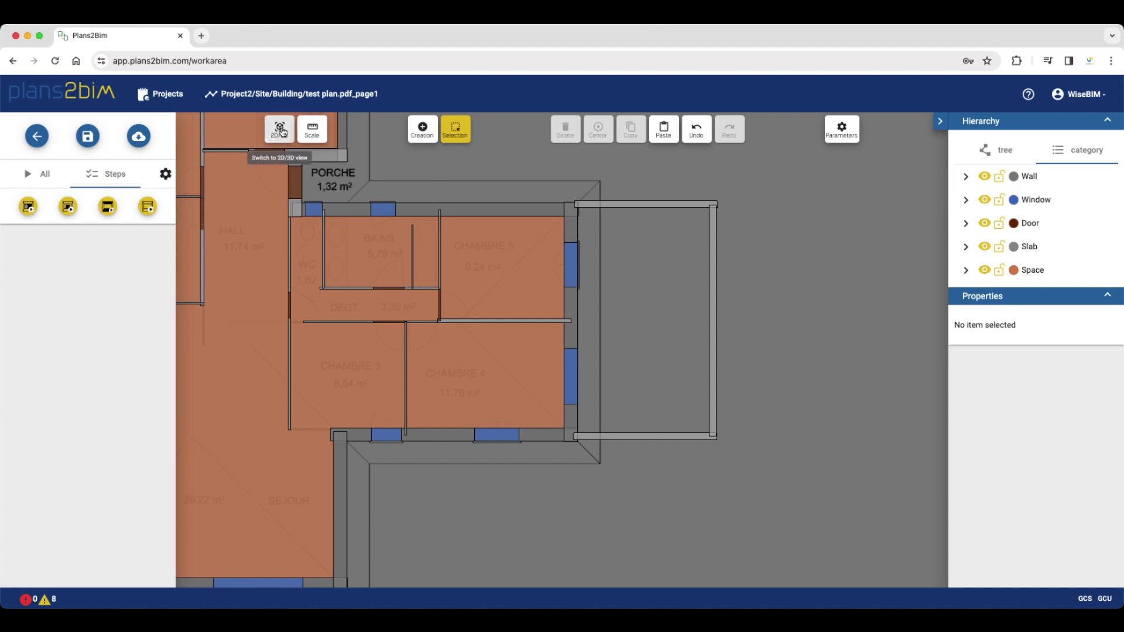
drag(656, 364, 630, 391)
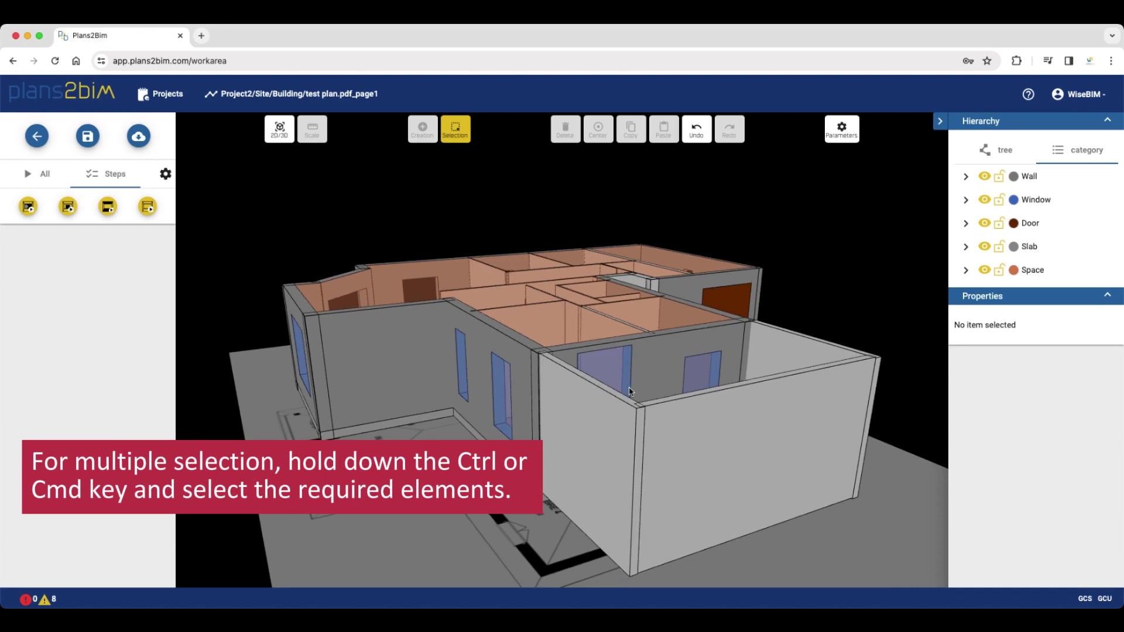
click(613, 419)
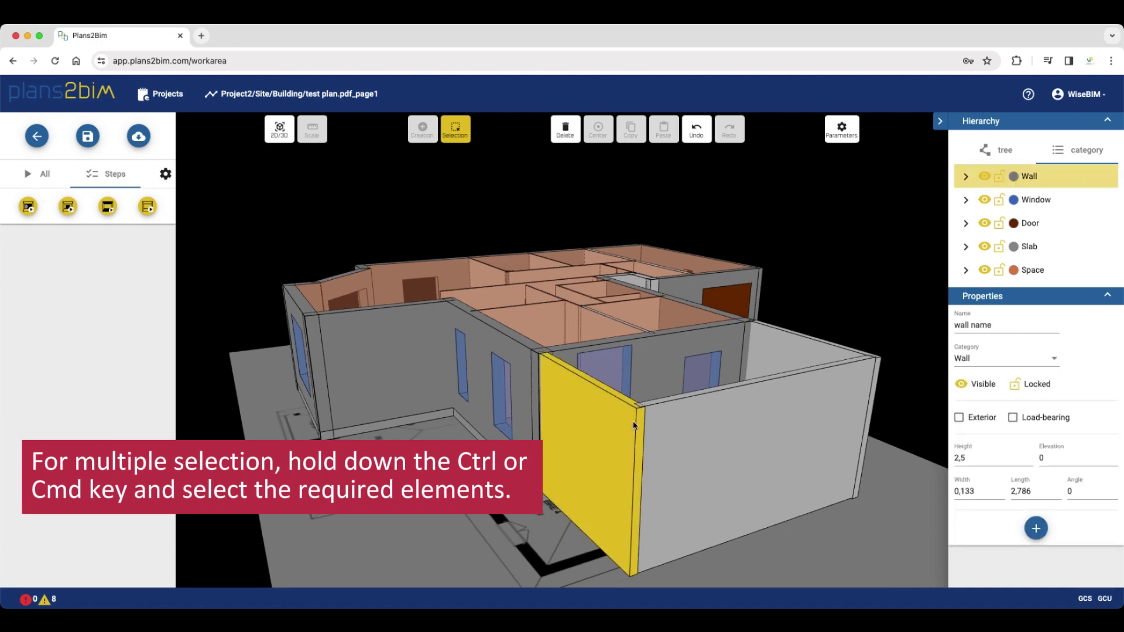
ctrl+click(754, 424)
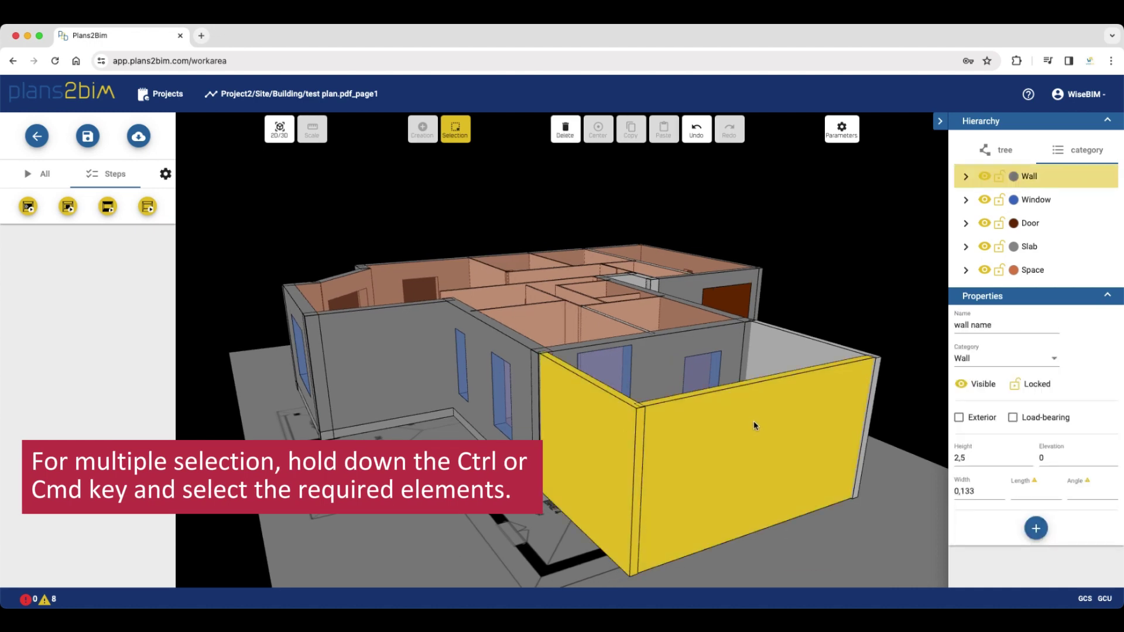
ctrl+click(794, 357)
double_click(961, 455)
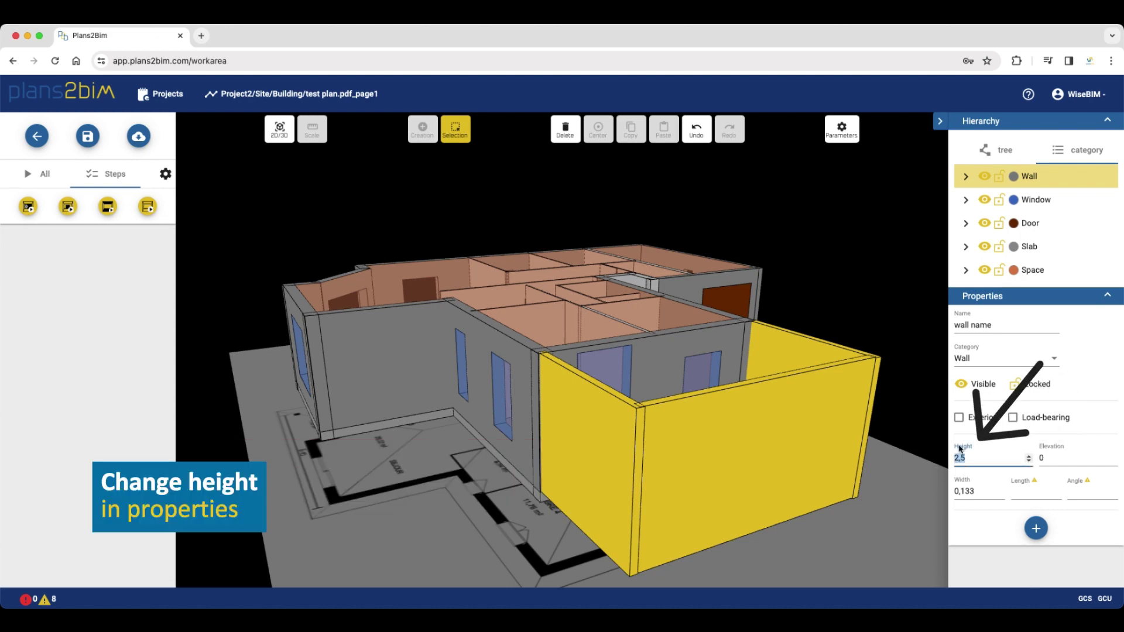
key(Return)
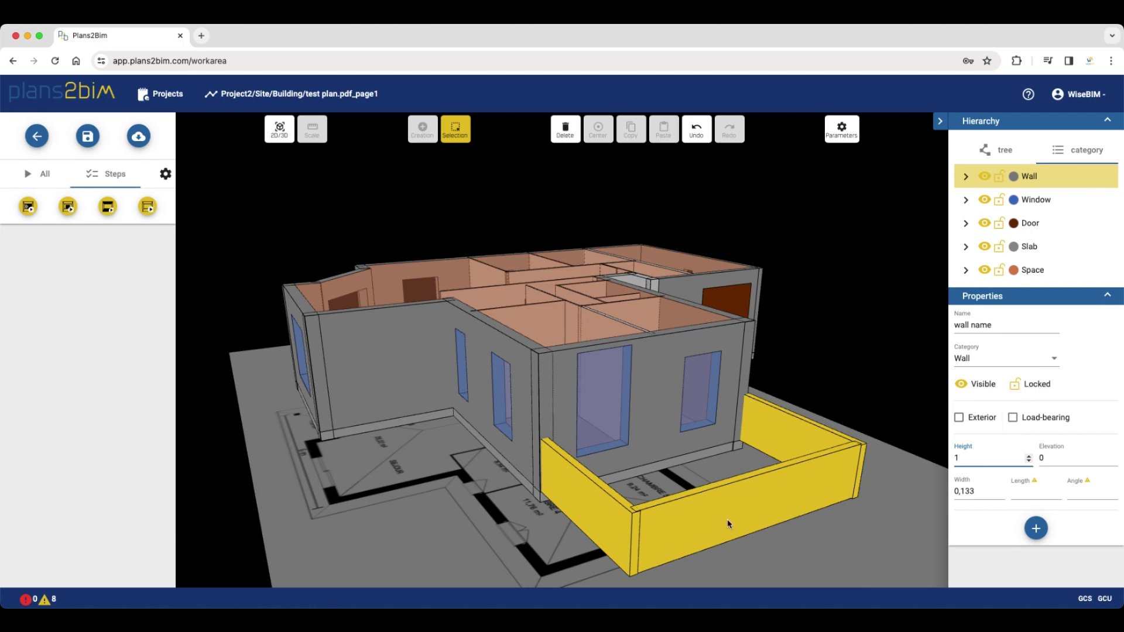
drag(715, 546, 658, 402)
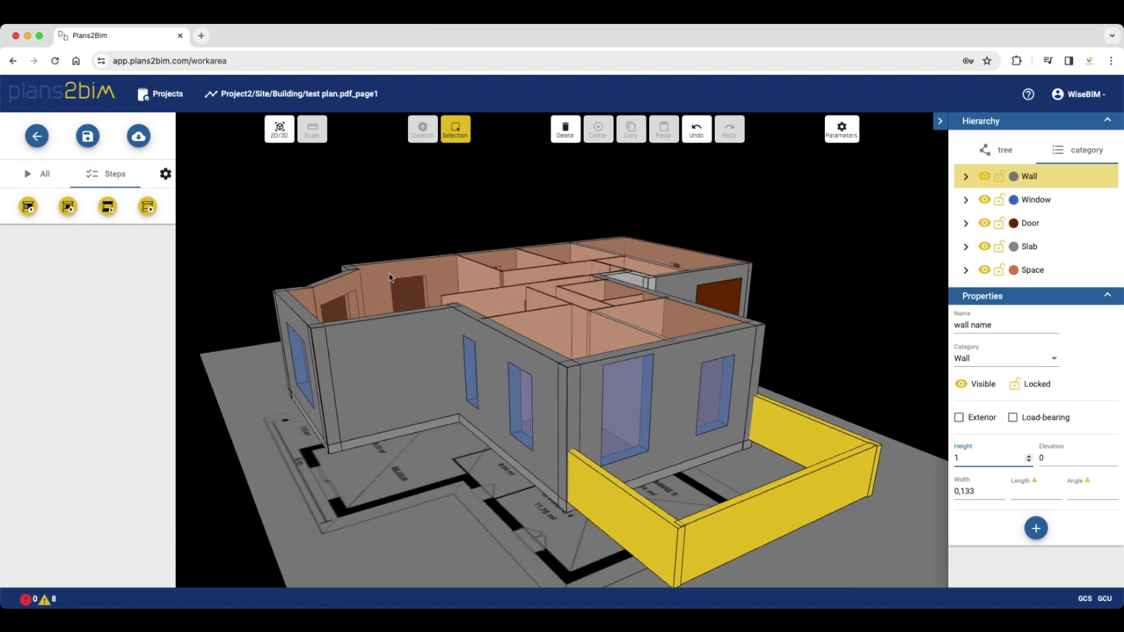
Rerun spaces detection with Create spaces, replacing existing spaces, and close the report
click(148, 208)
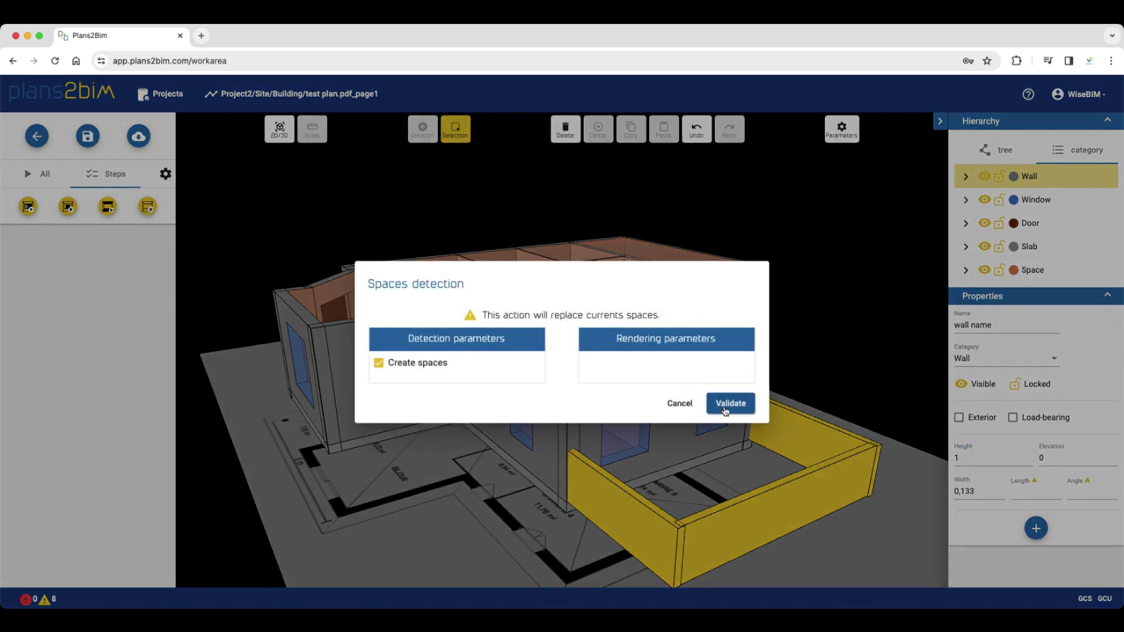
click(726, 408)
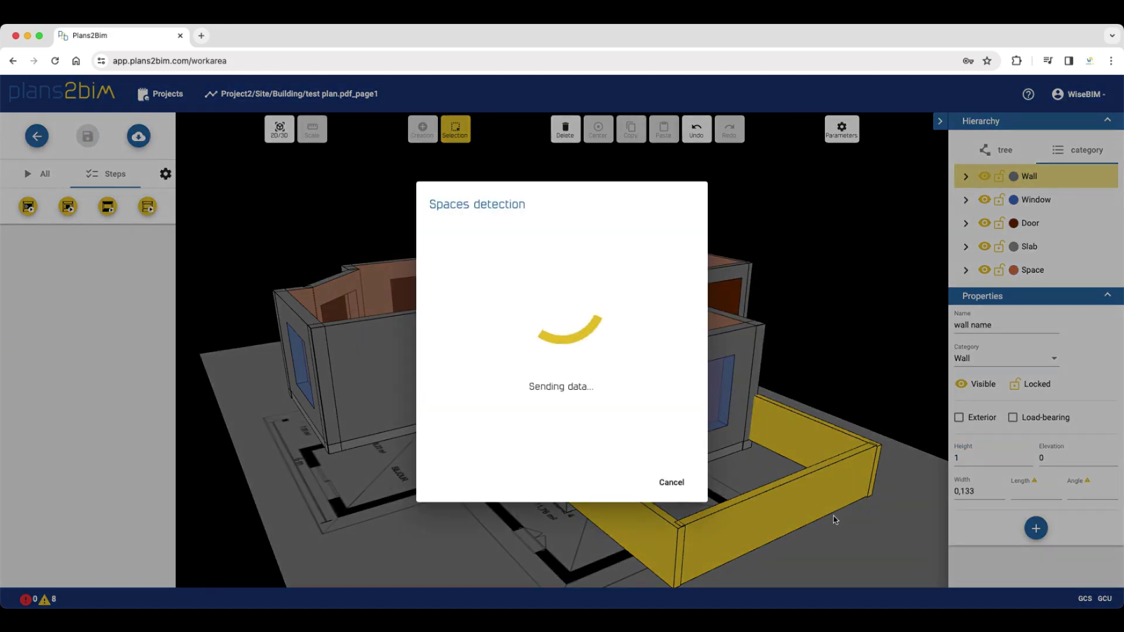
click(757, 553)
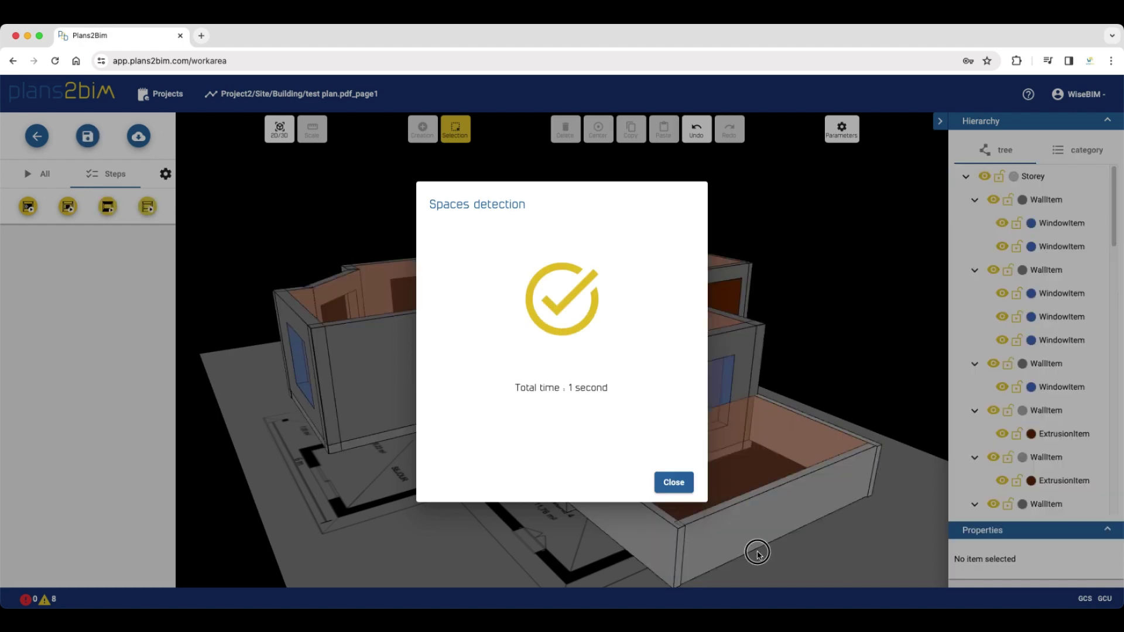
click(673, 482)
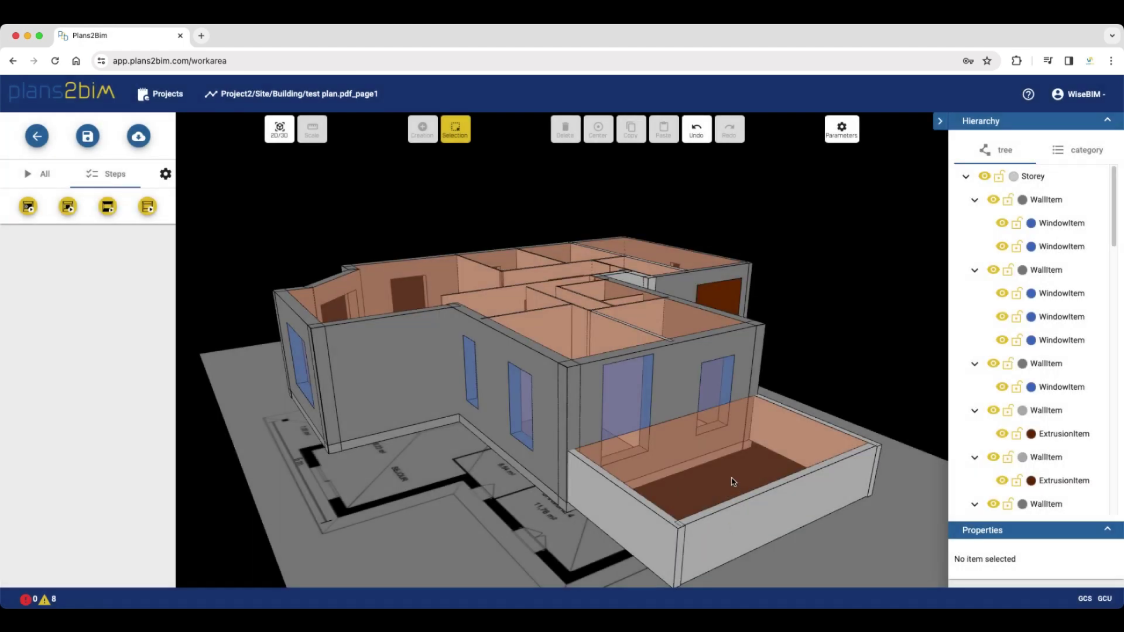
click(734, 482)
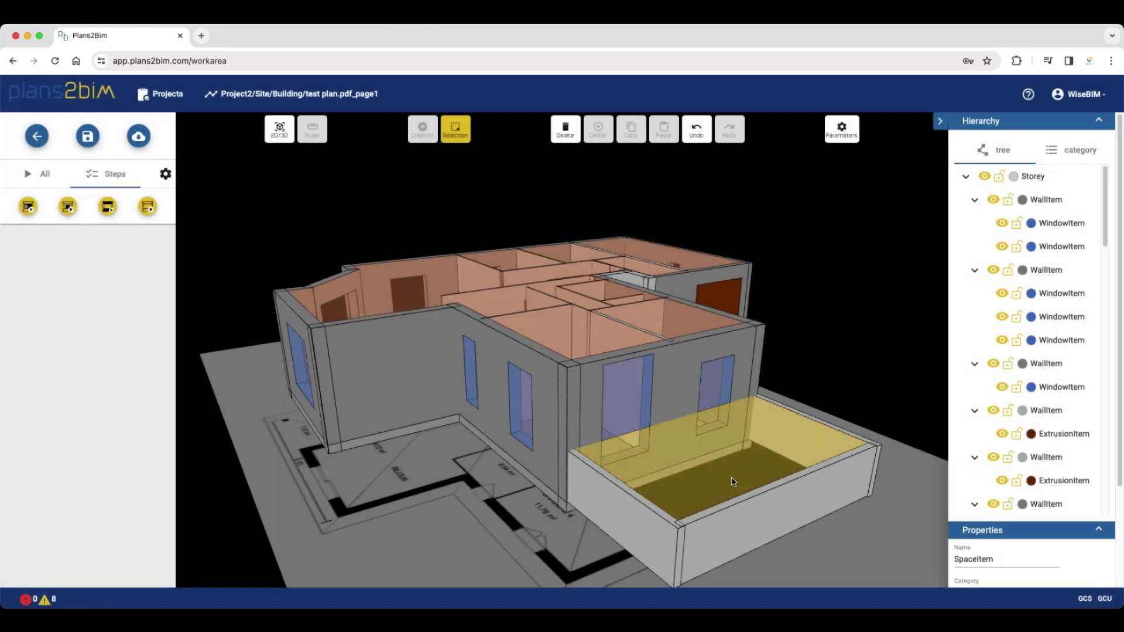
Rename the terrace floor space in the enclosure to 'Balconny'
click(1075, 151)
click(772, 464)
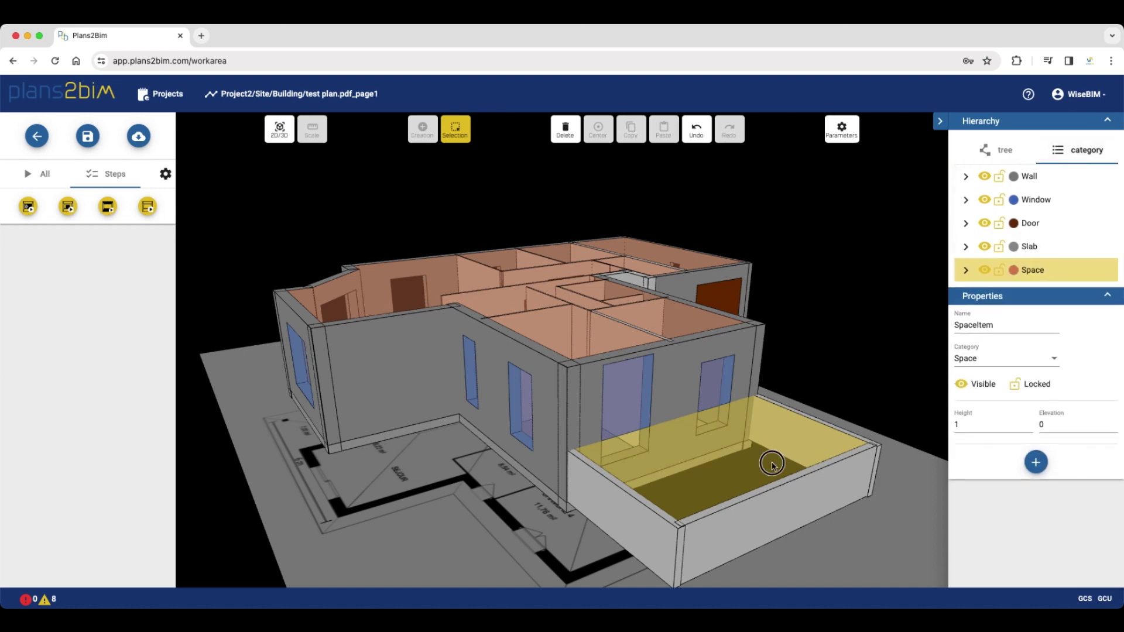
double_click(971, 326)
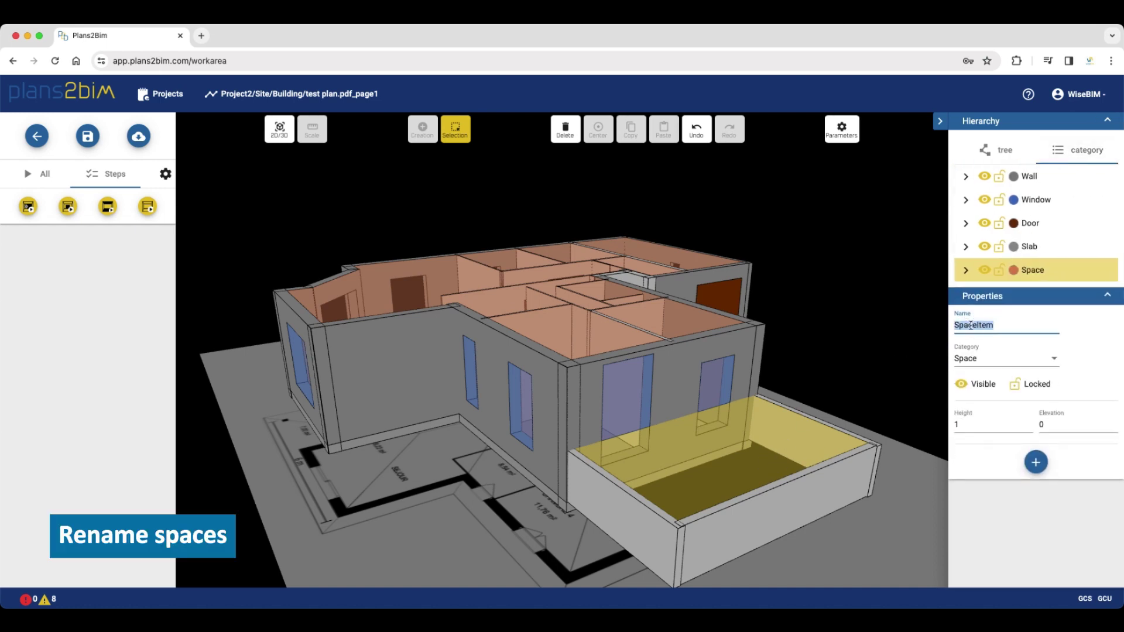
text(Balconny)
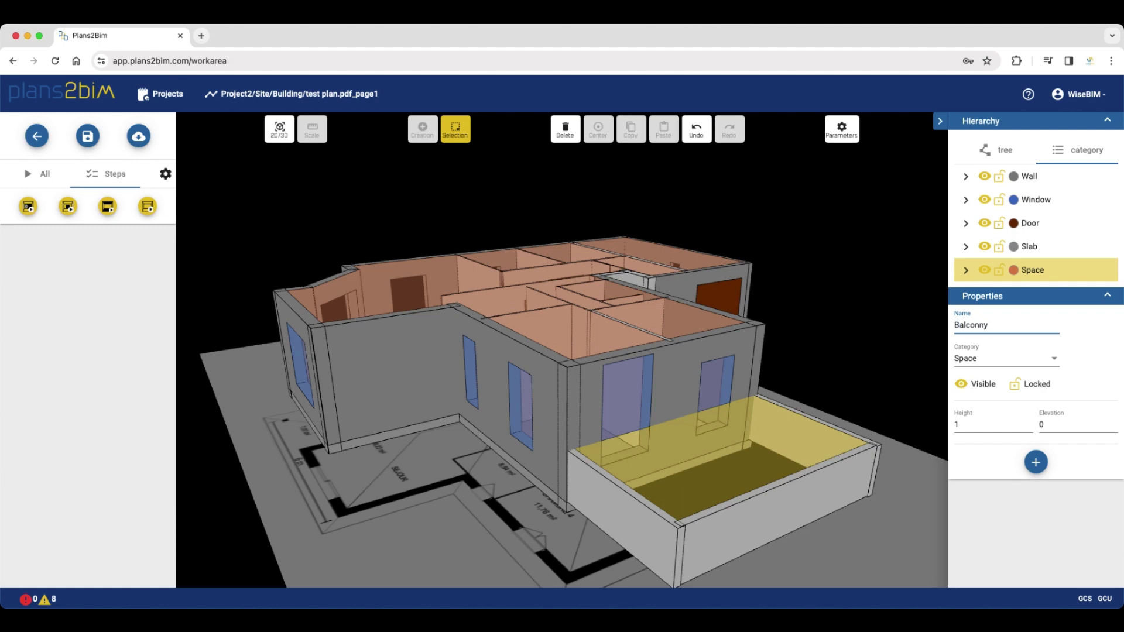
click(887, 541)
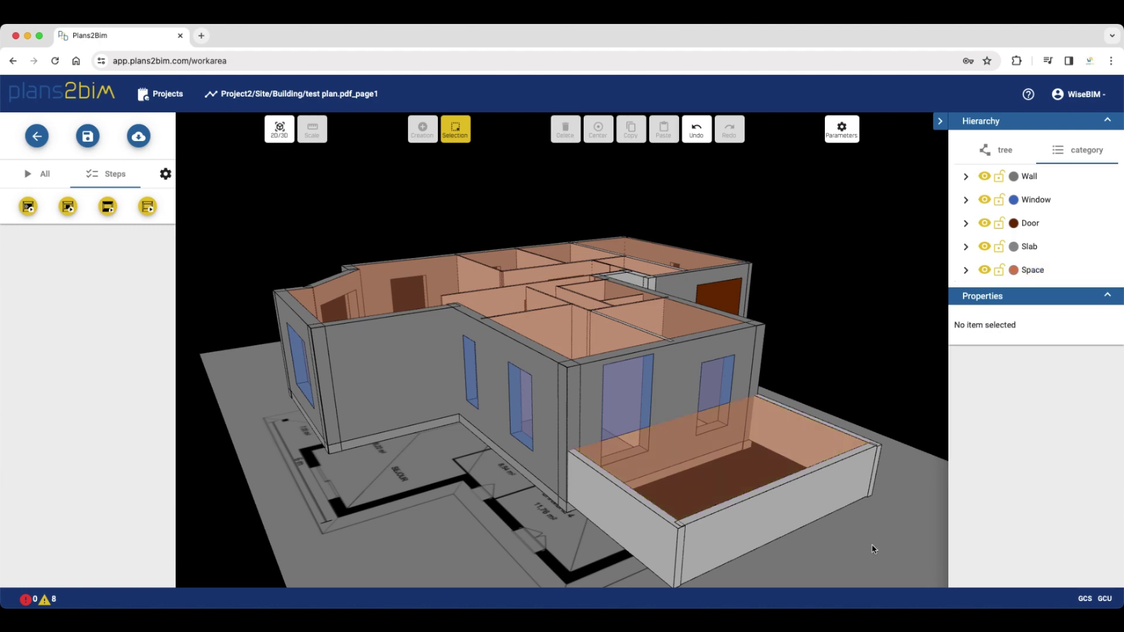
Add a Material property with value Concrete to the enclosure's front wall
click(796, 513)
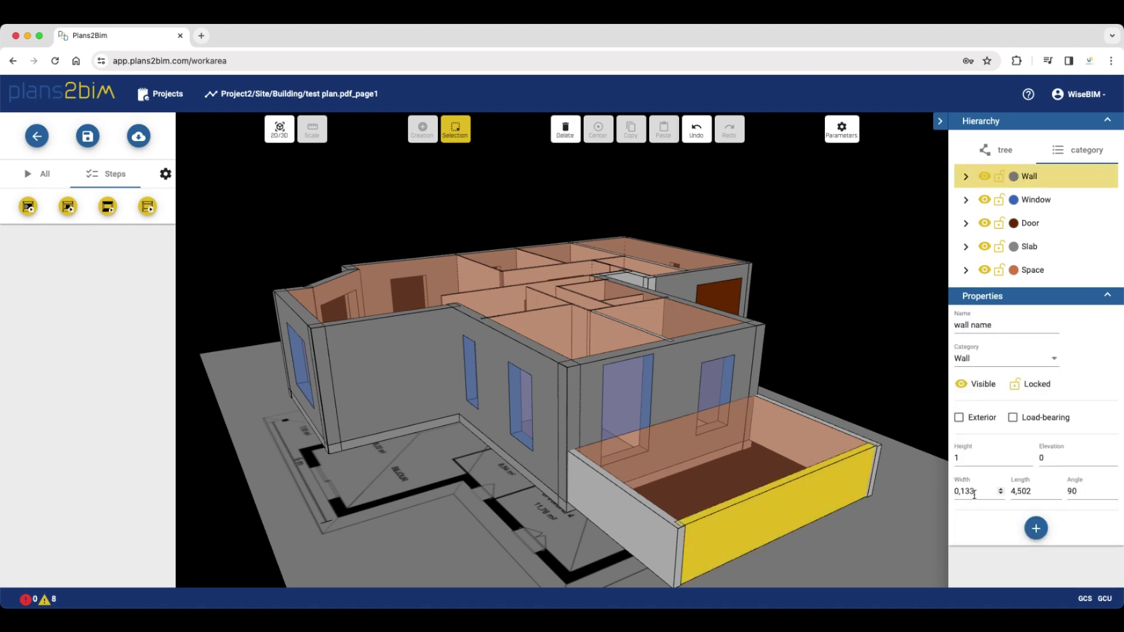
click(1036, 528)
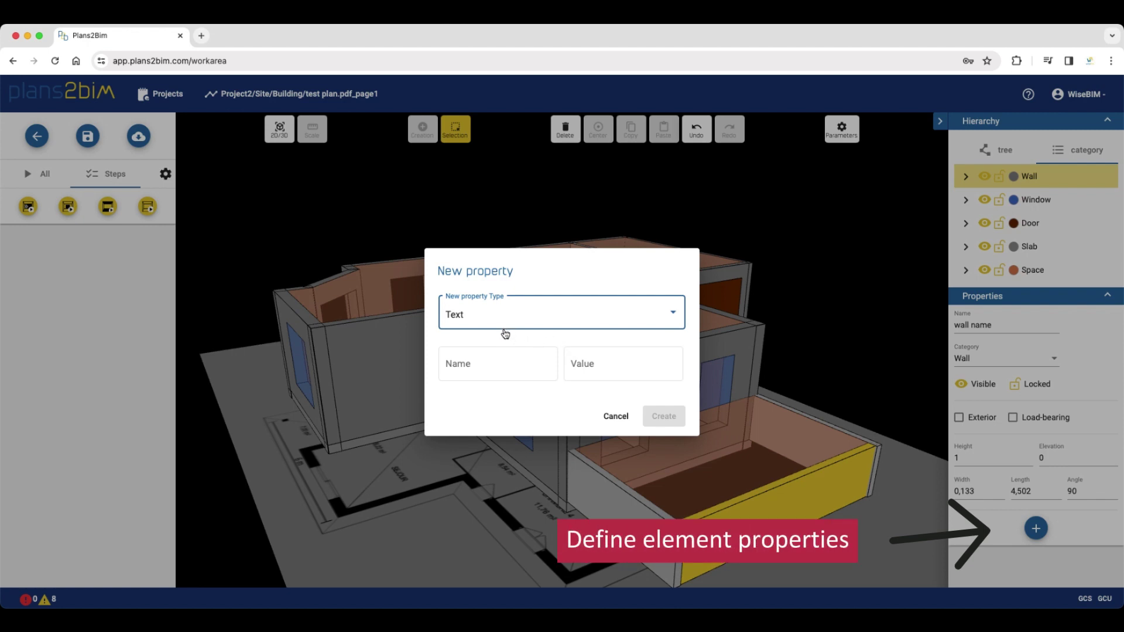
click(484, 359)
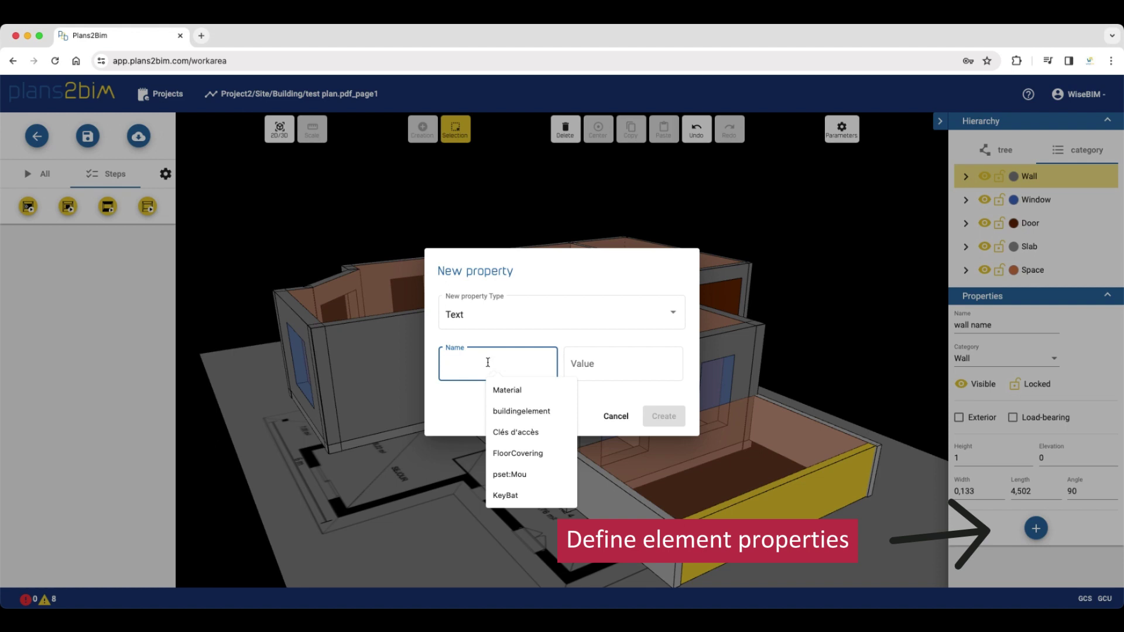
click(514, 390)
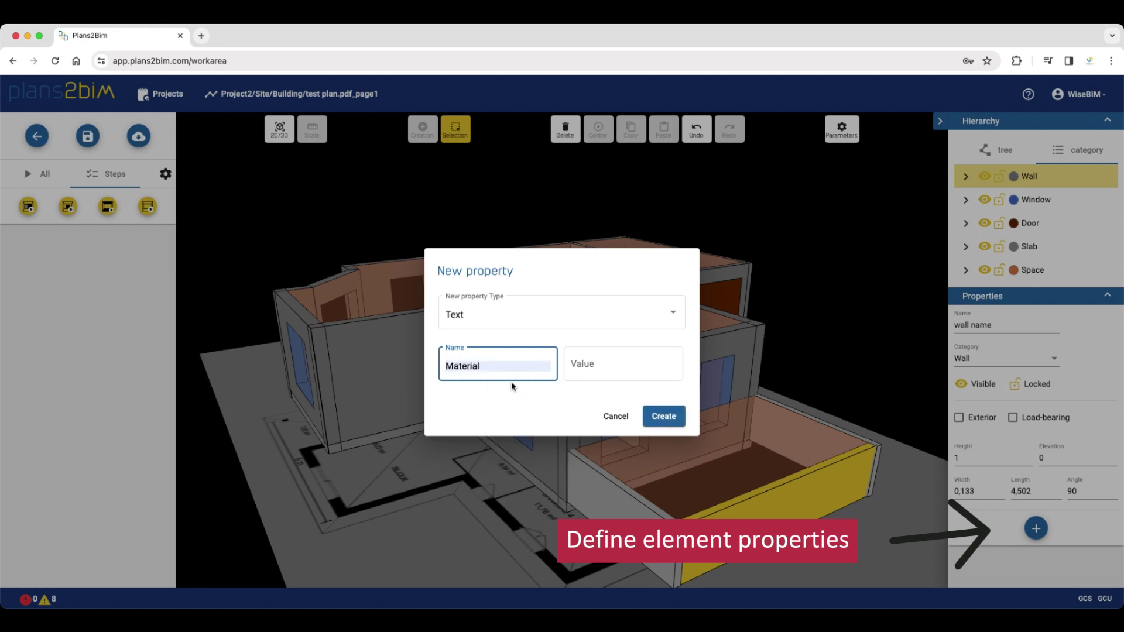
click(578, 365)
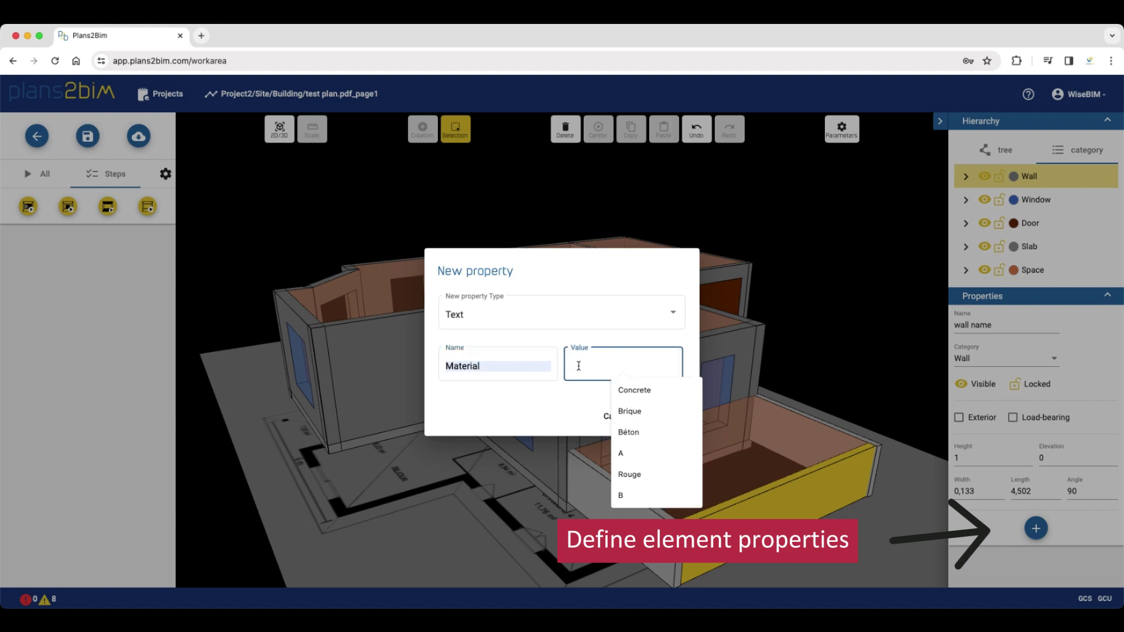
text(Concrete)
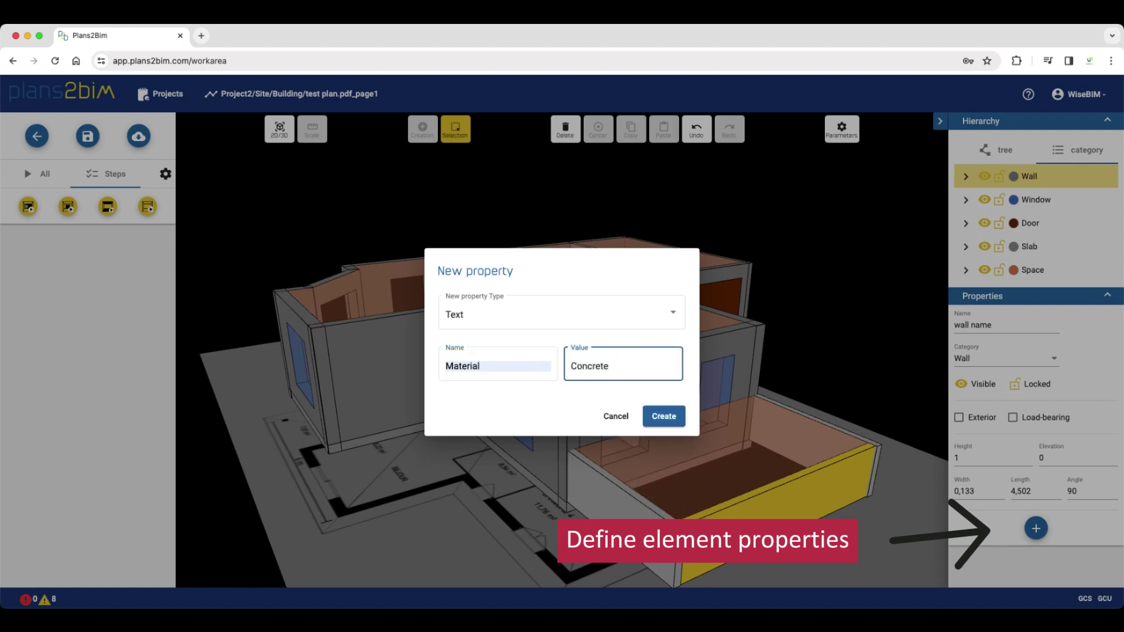
click(575, 415)
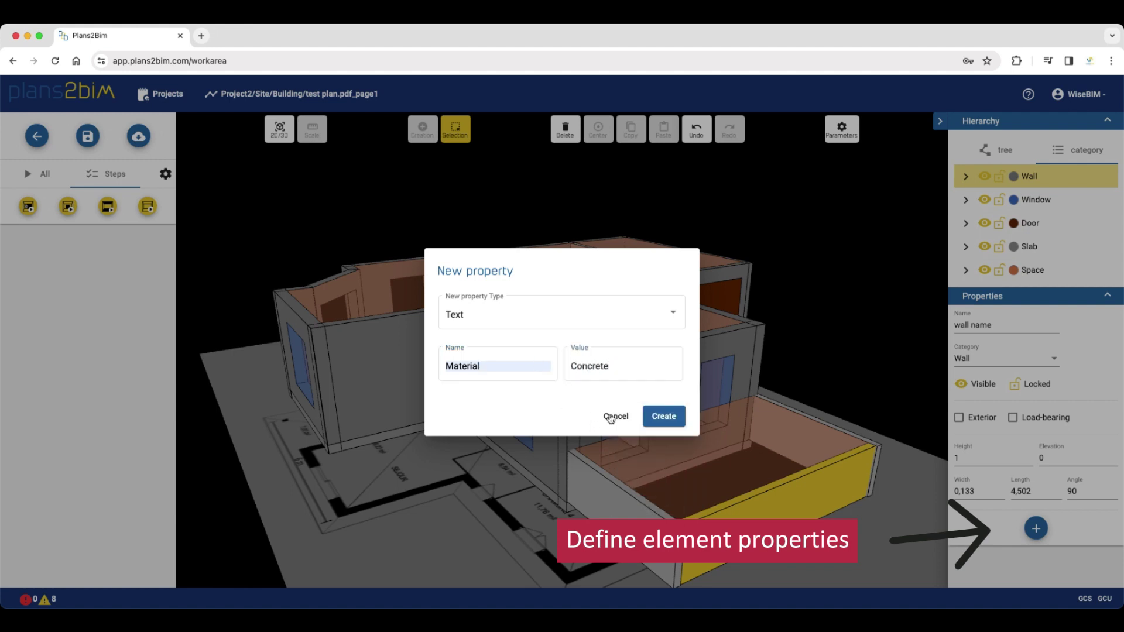
click(658, 419)
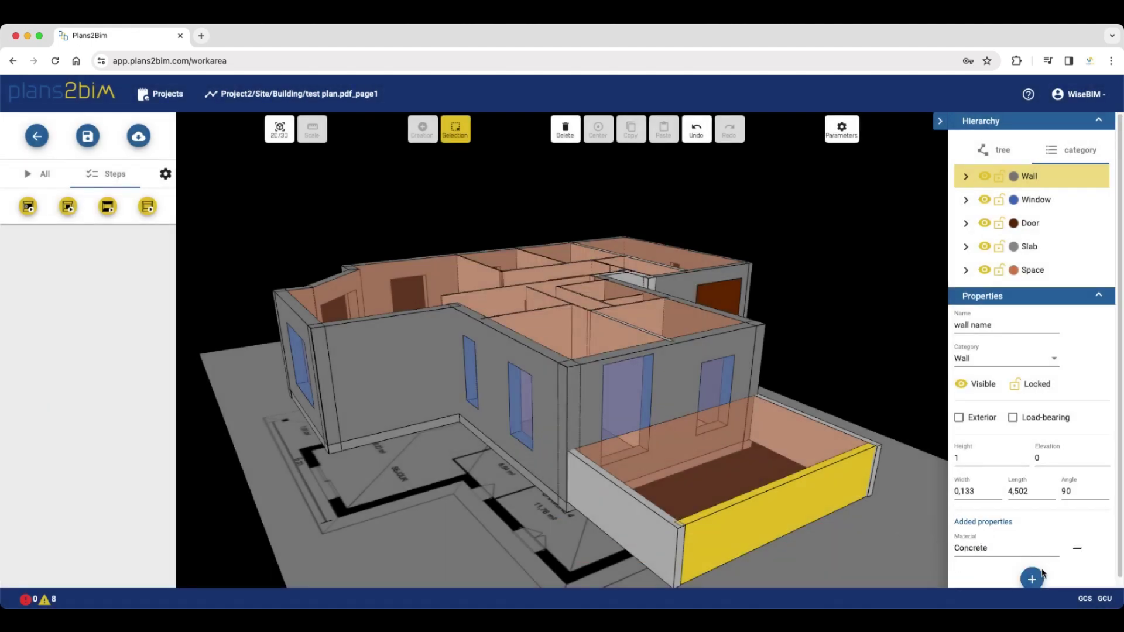
Add a True/False property 'pset:heater' set to false to the wall
click(1041, 575)
click(495, 316)
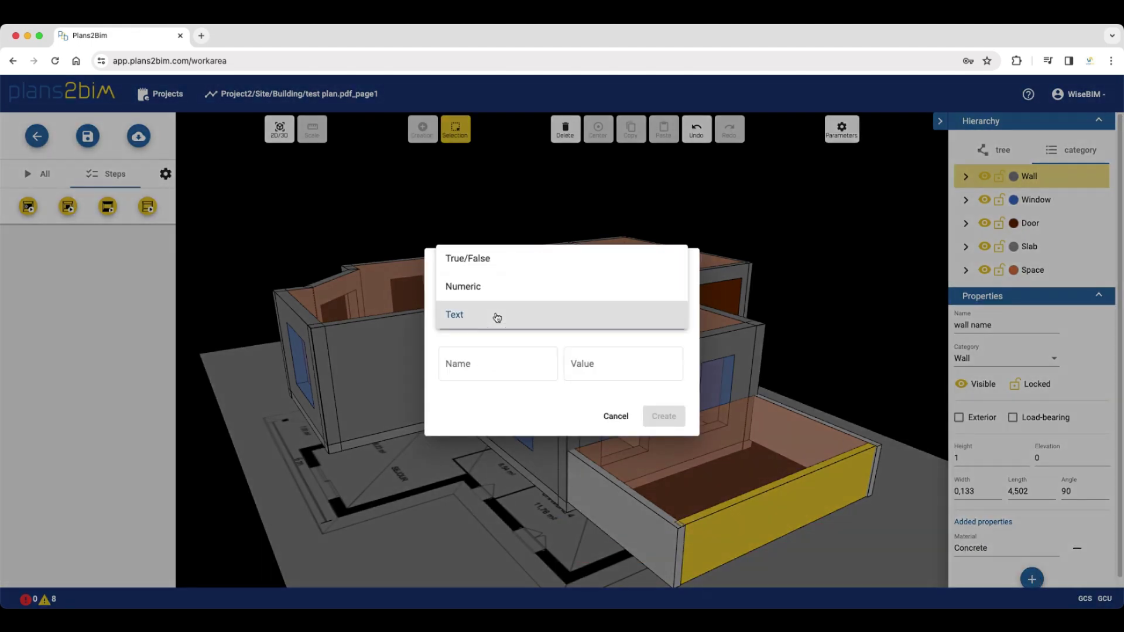
click(497, 266)
click(474, 368)
text(p)
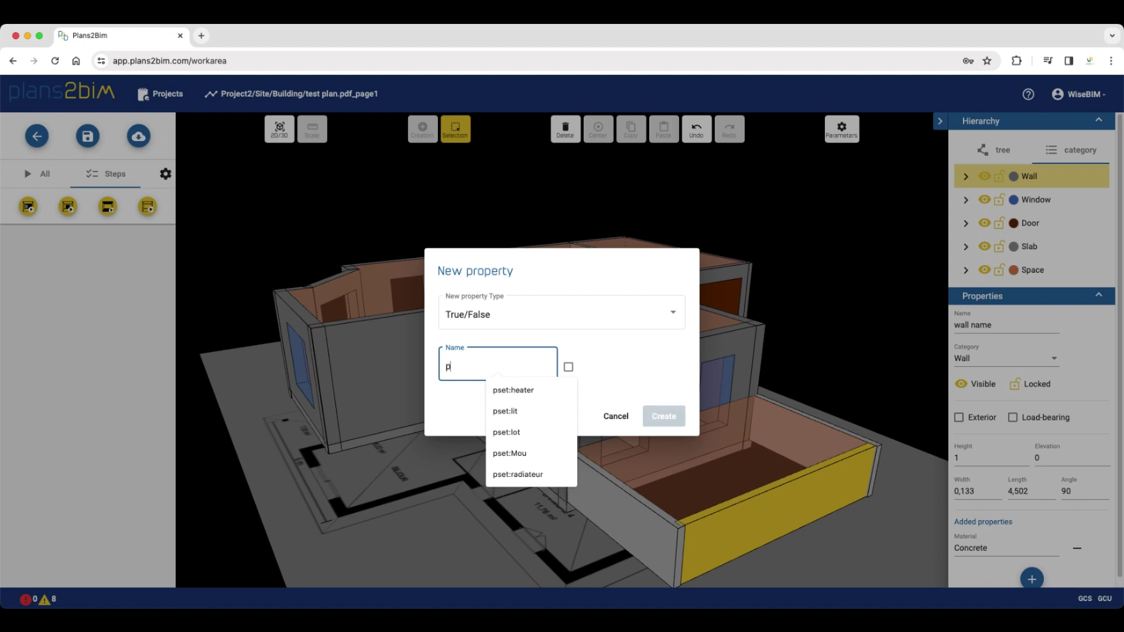
text(set)
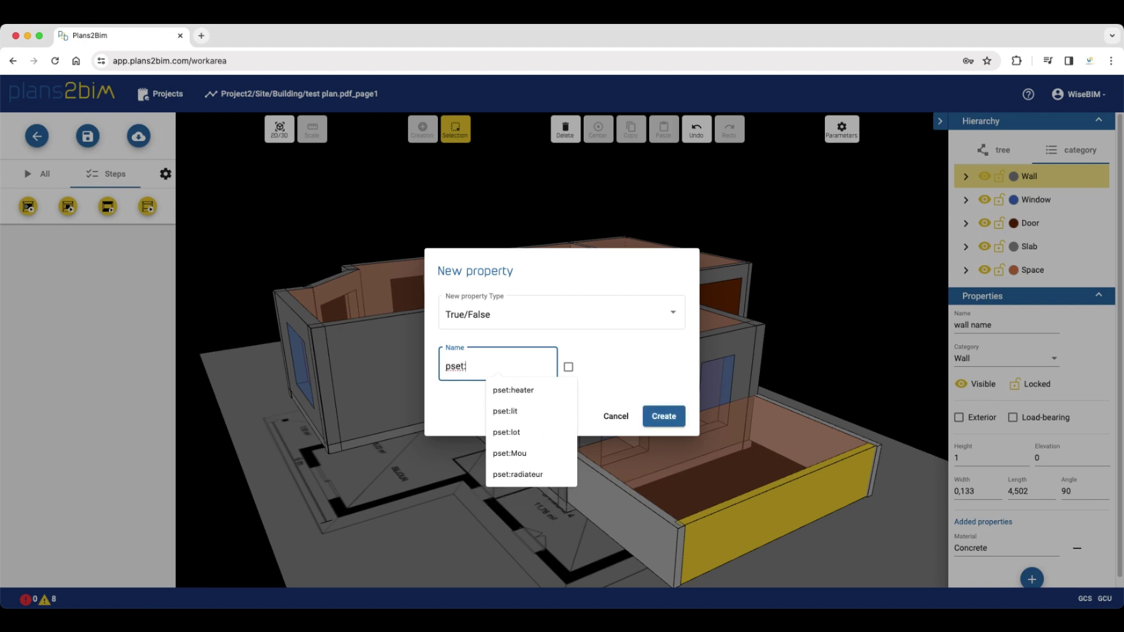
text(:heater)
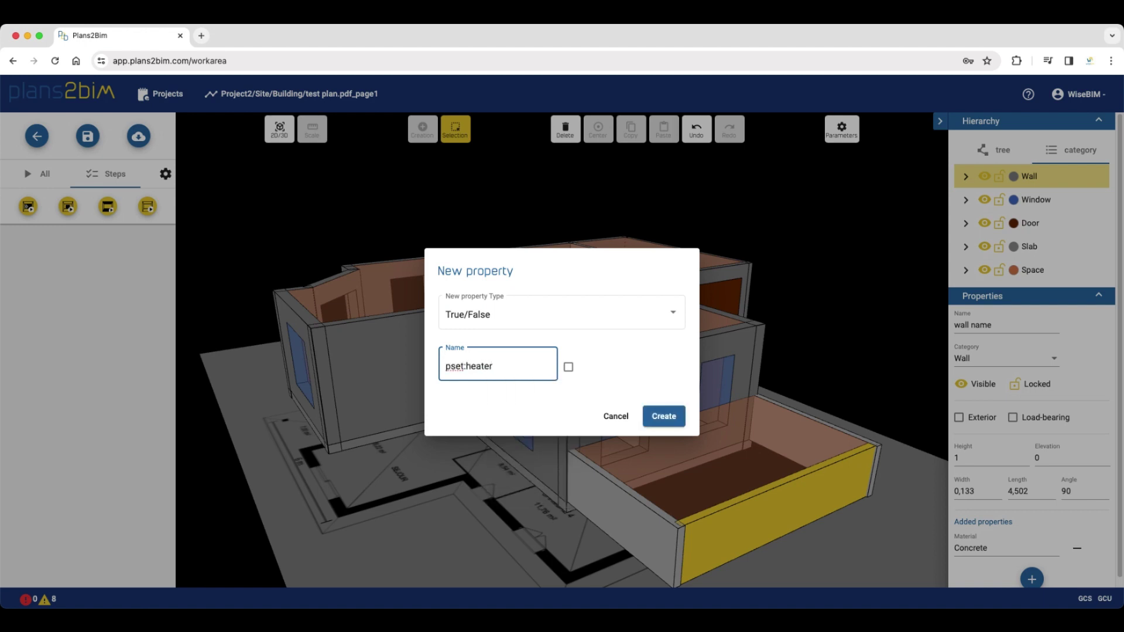
click(568, 368)
click(569, 369)
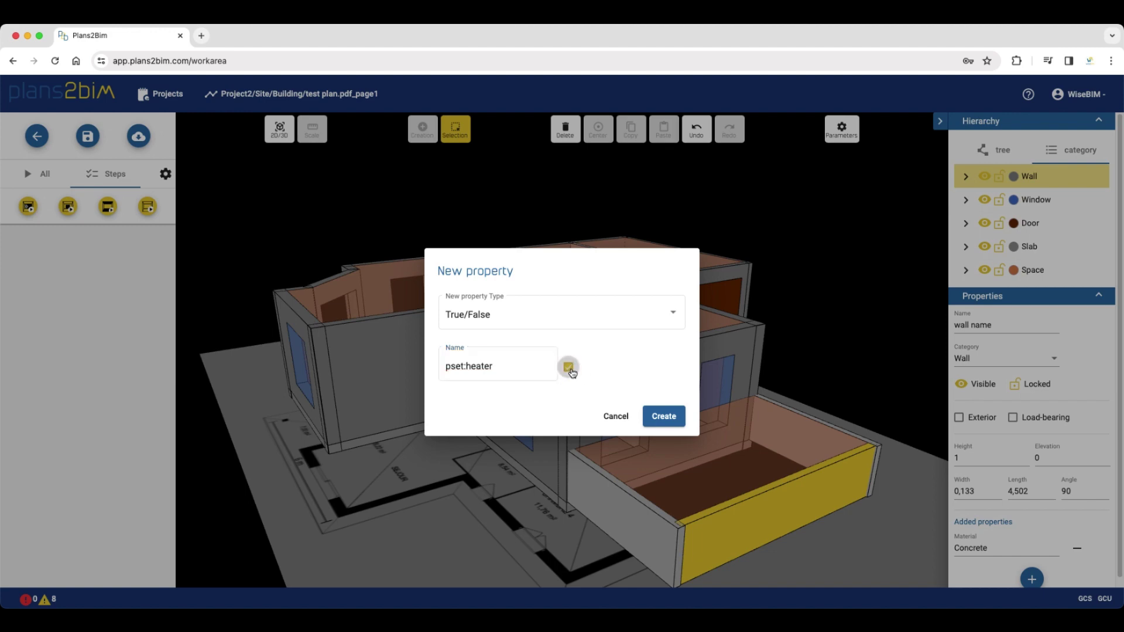
click(664, 417)
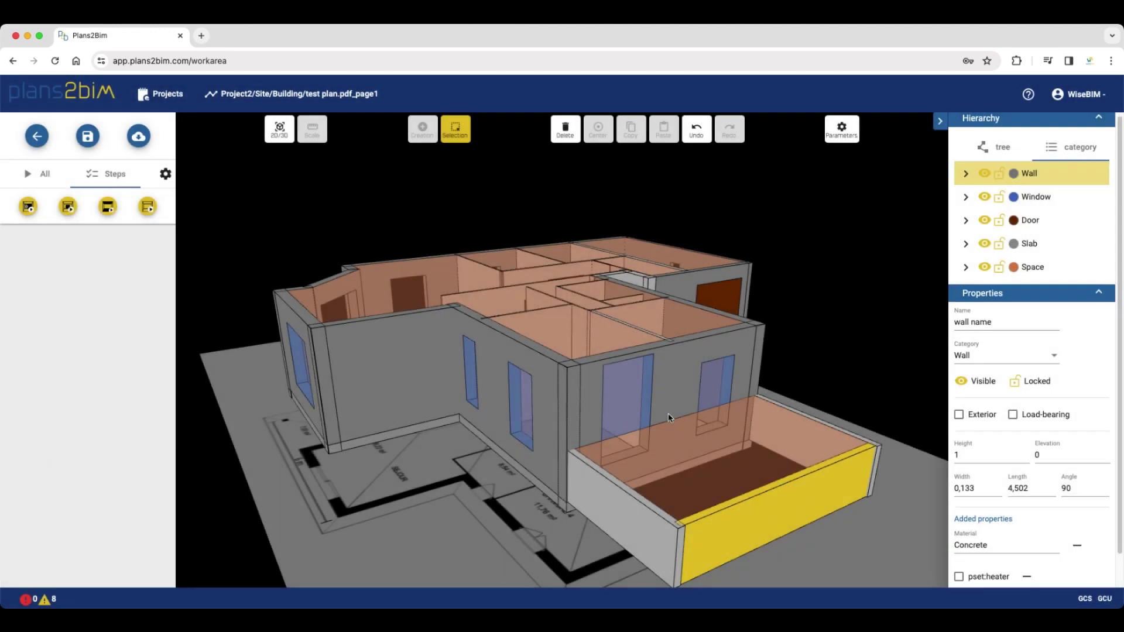
Add a Numeric property ThermalResistance with value 4.5 to the wall
scroll(1037, 586, down, 1)
click(1032, 572)
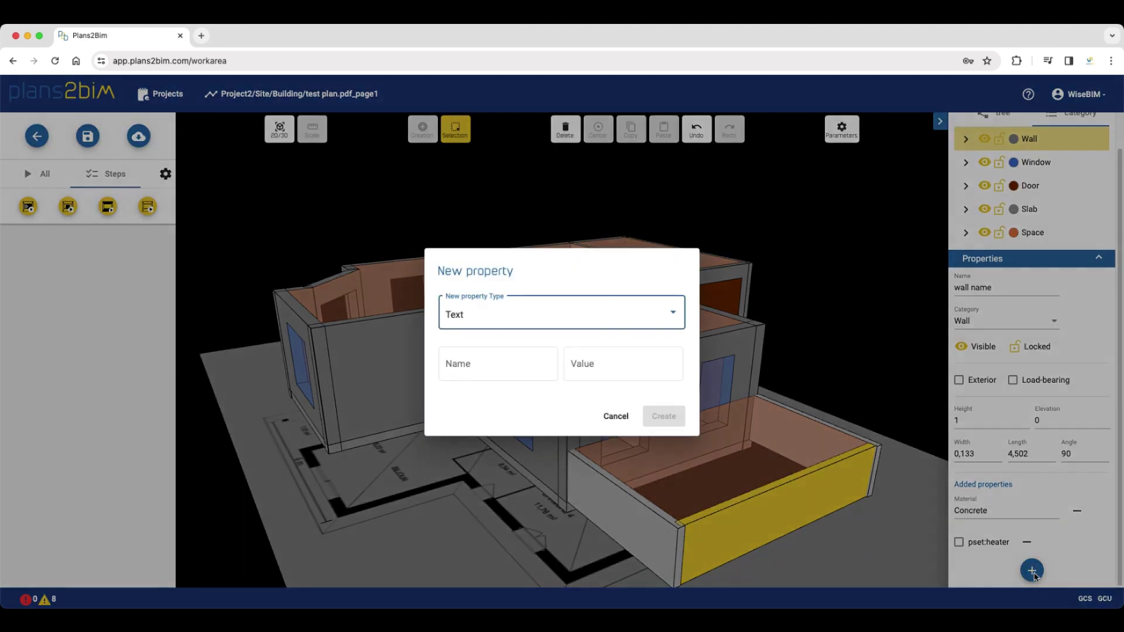
click(504, 321)
click(507, 290)
click(476, 361)
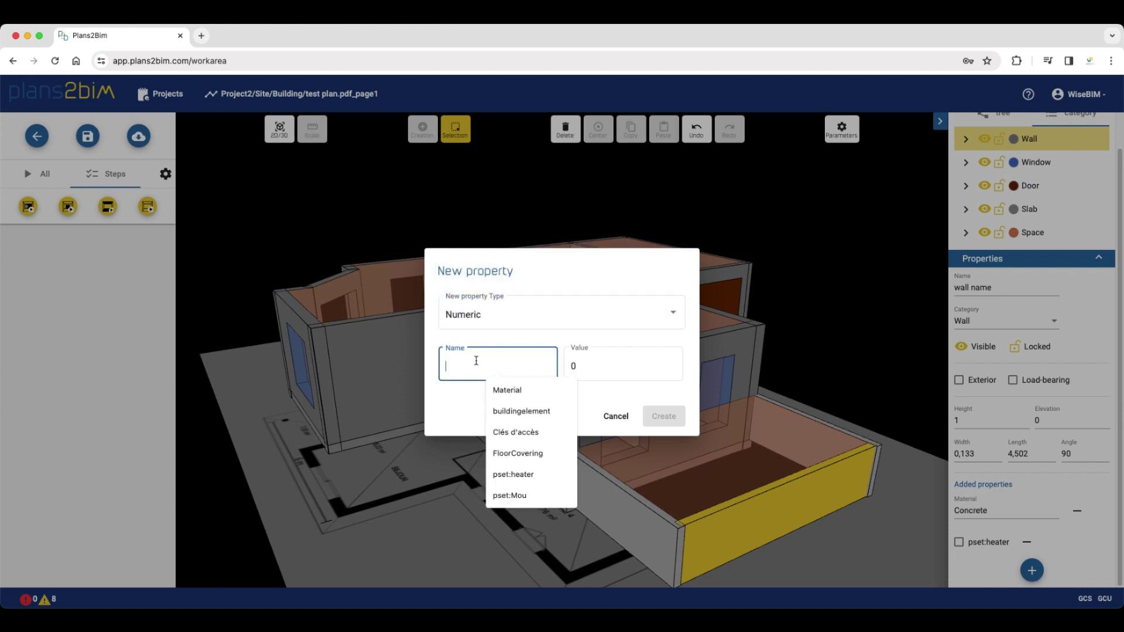
text(ThermalResistance)
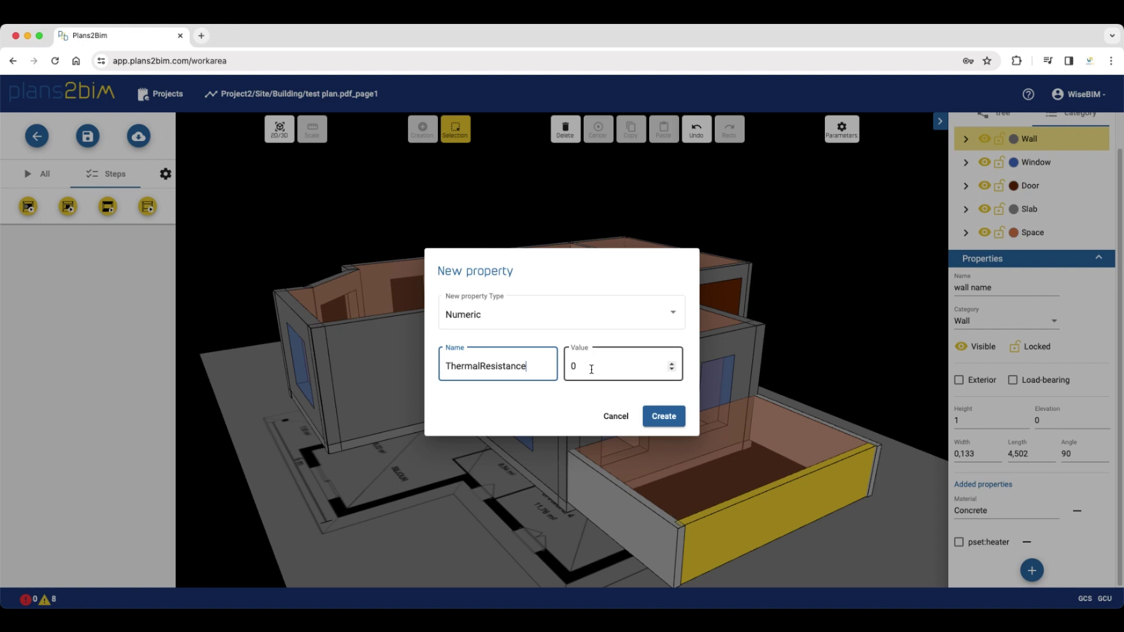
click(592, 369)
key(BackSpace)
text(4)
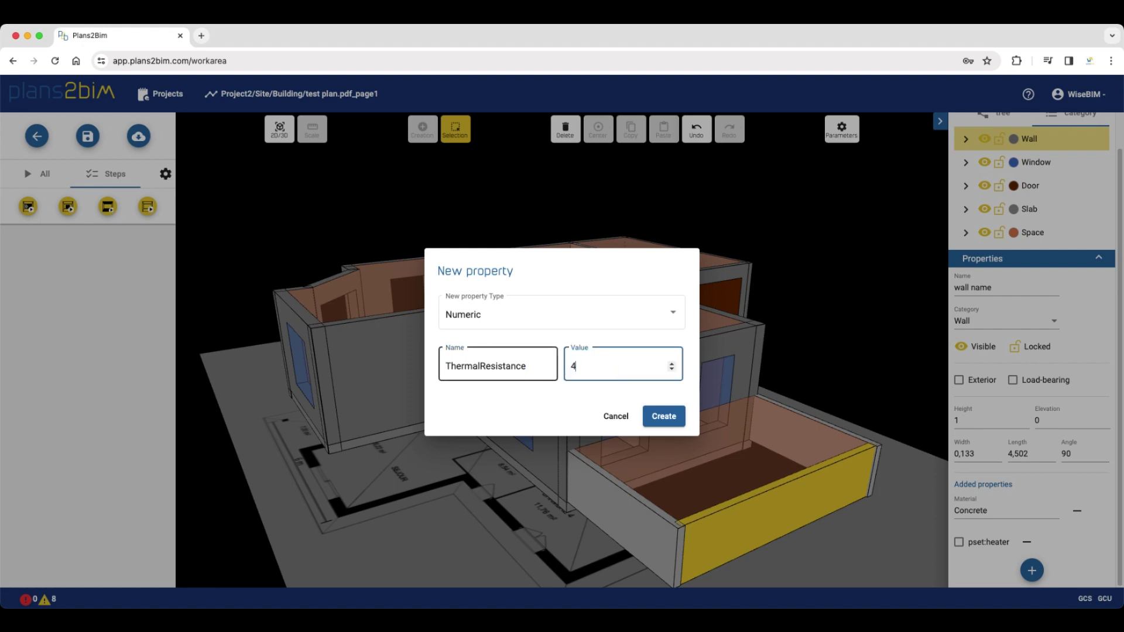
text(.5)
click(658, 415)
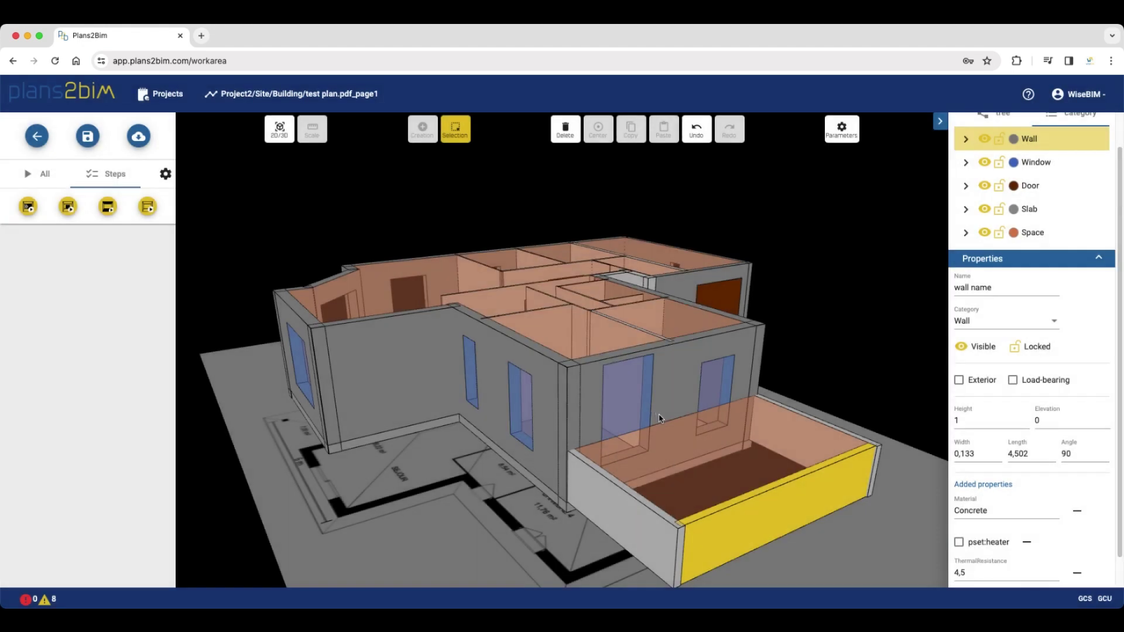
Save the project after viewing the model from higher above
drag(460, 476, 457, 433)
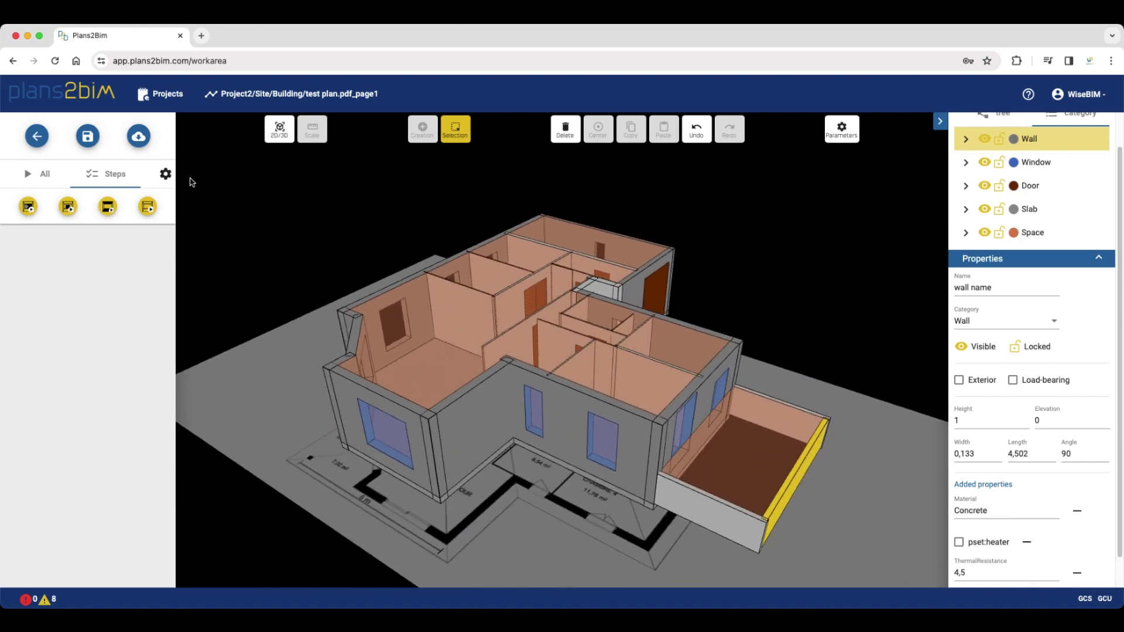
click(95, 141)
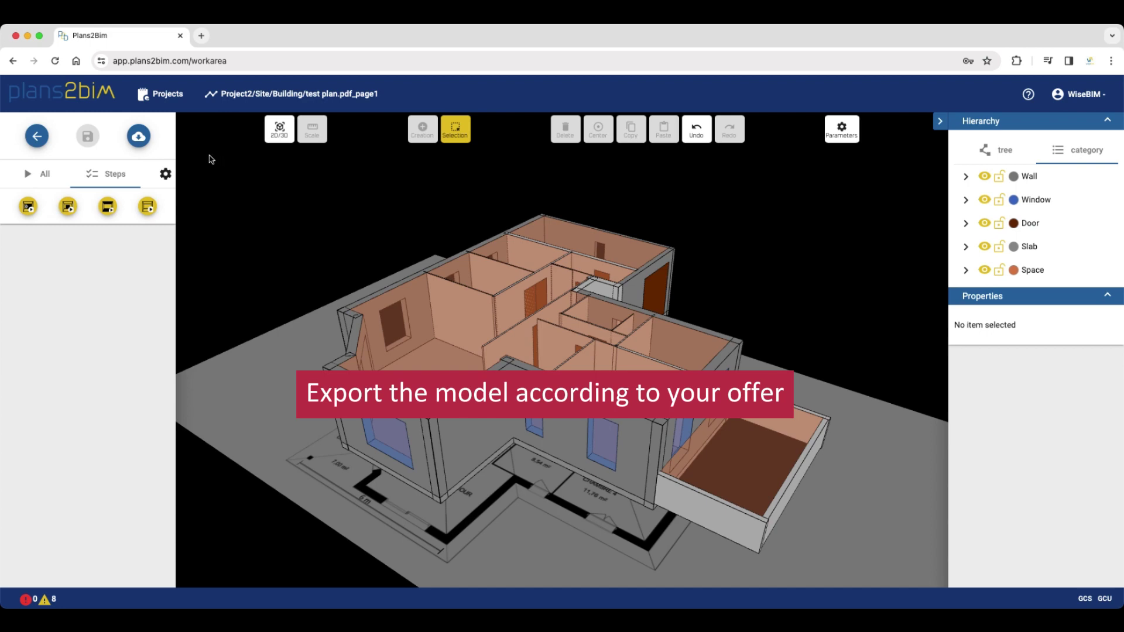
Export the model as IFC (3D BIM) with Avoid wall overlaps unchecked
click(134, 138)
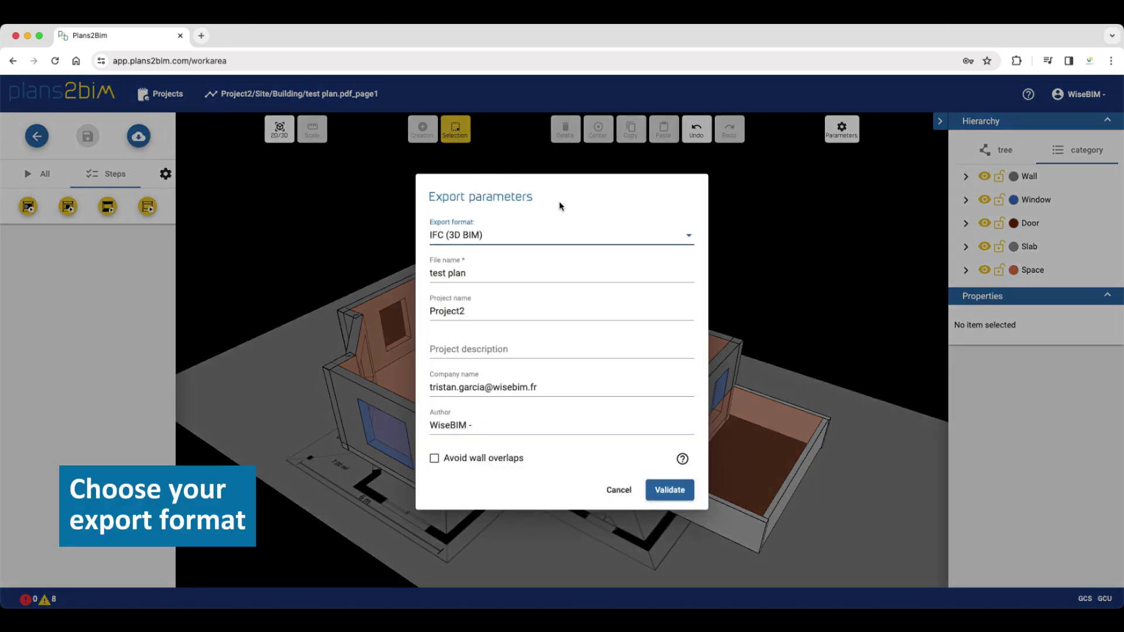
click(575, 238)
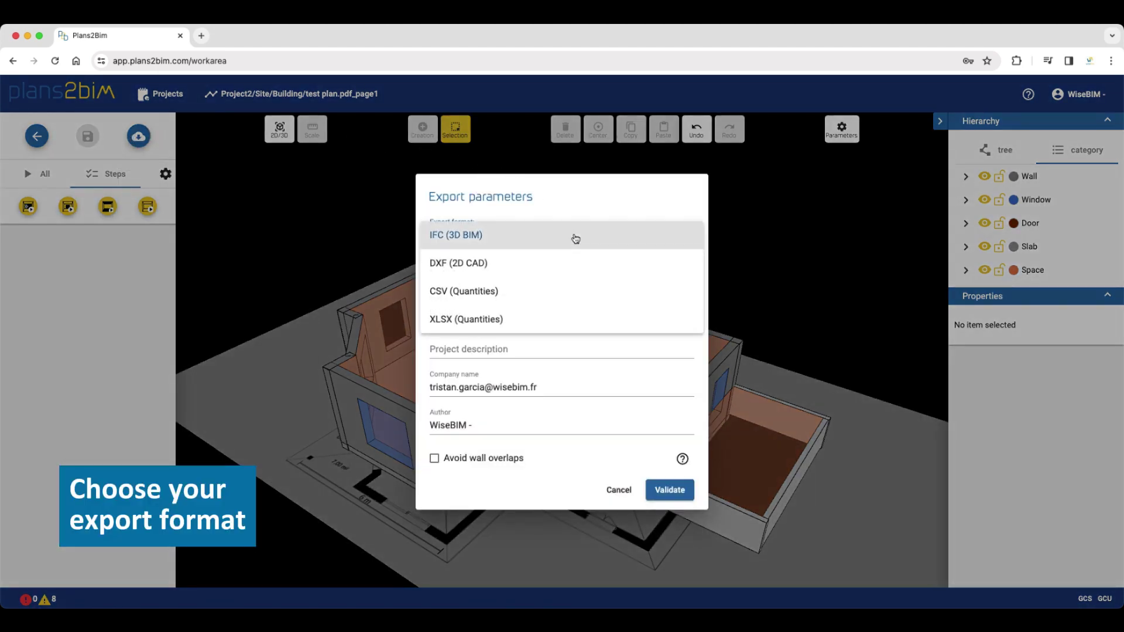
click(459, 236)
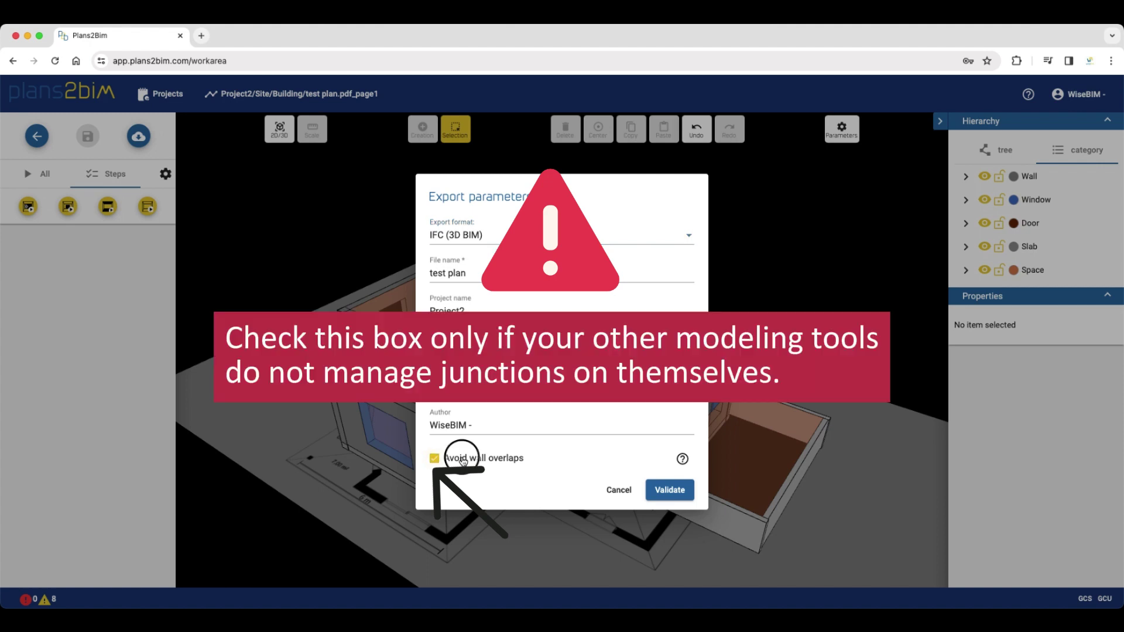
click(463, 461)
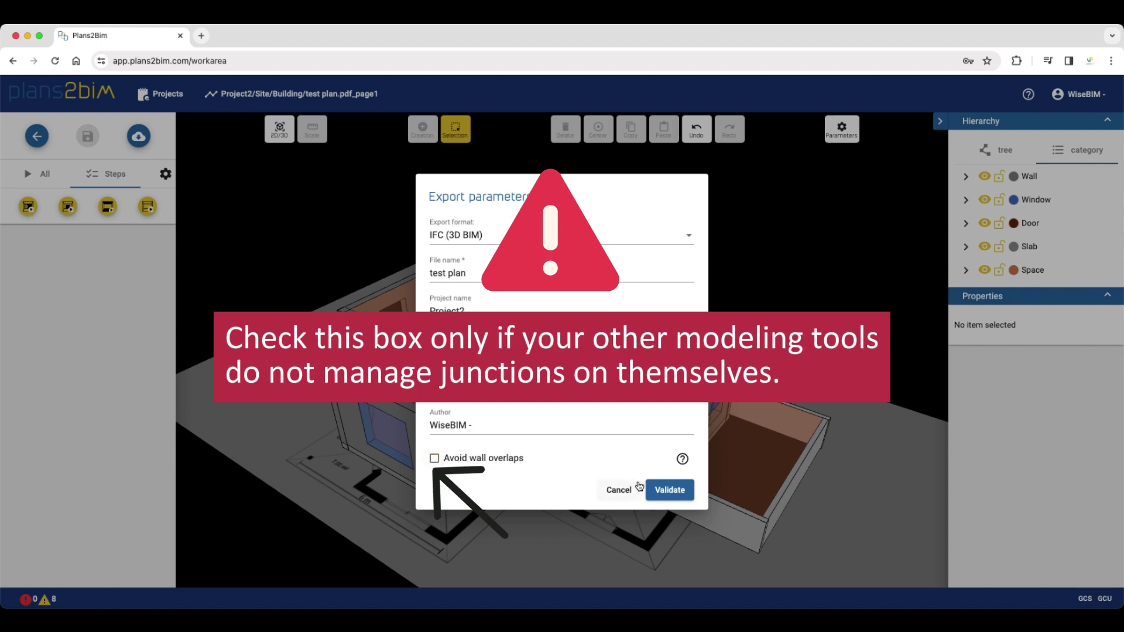
click(675, 493)
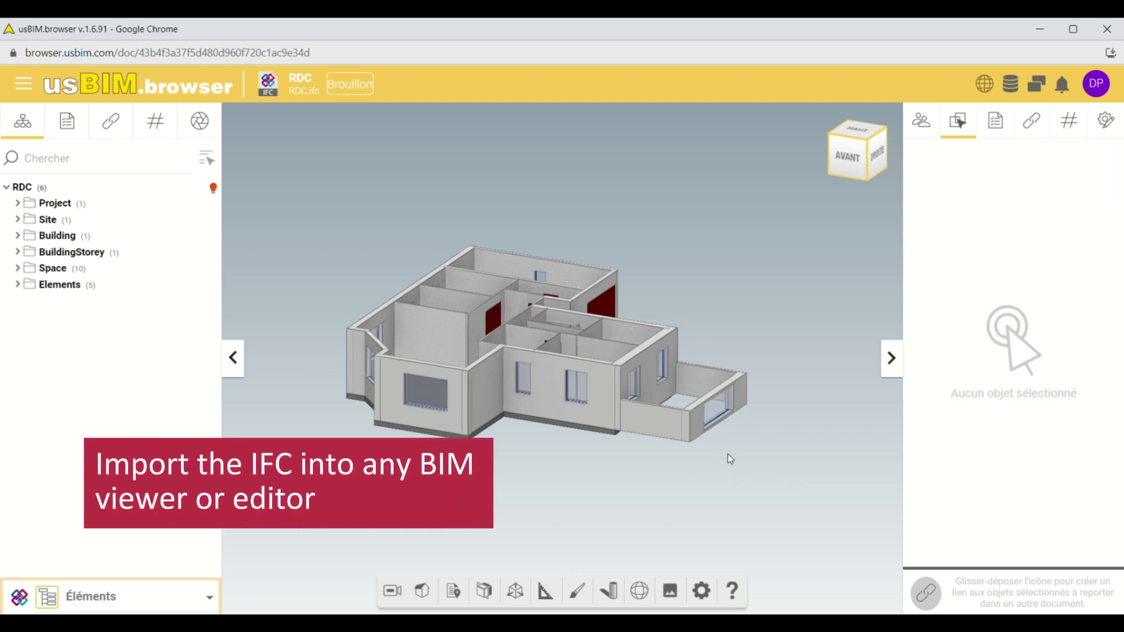
click(719, 414)
click(772, 375)
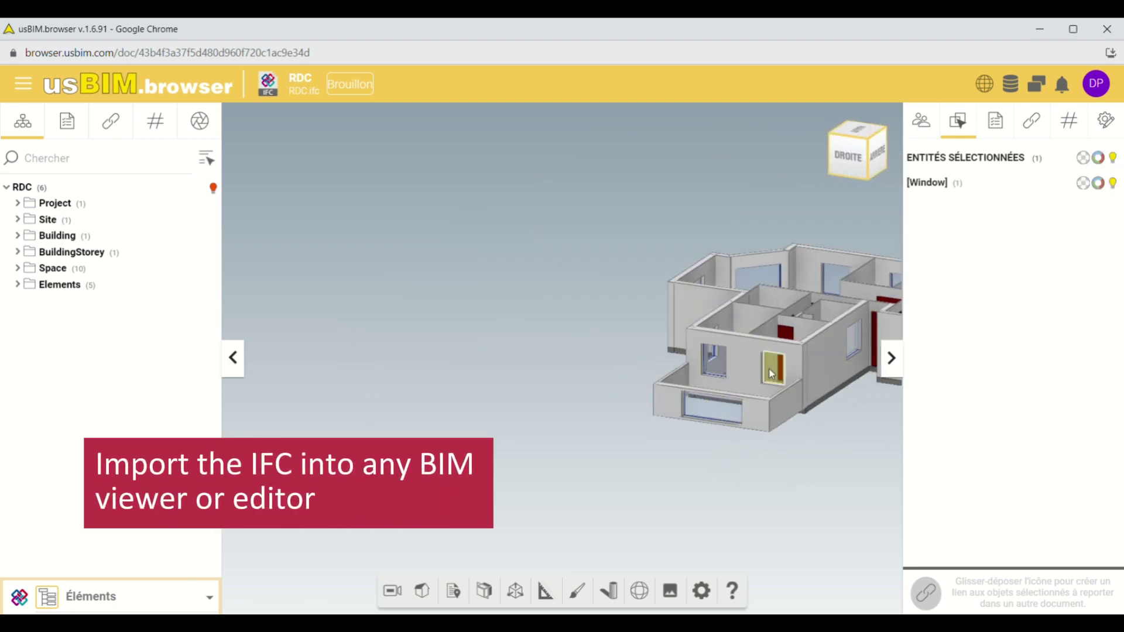
click(717, 363)
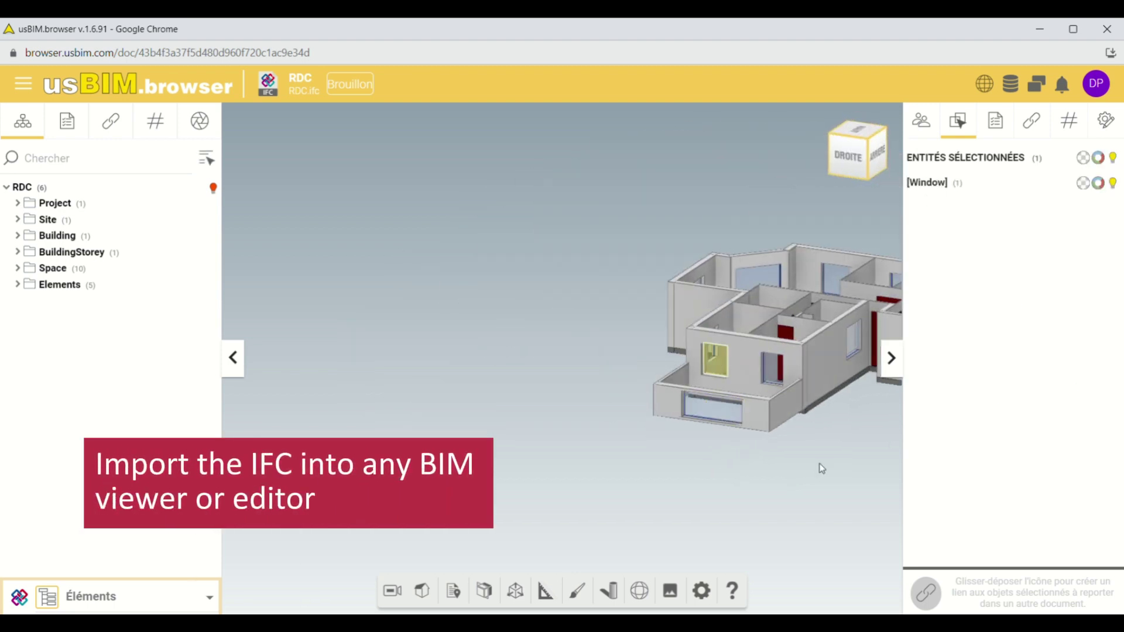
drag(818, 467, 873, 472)
click(673, 230)
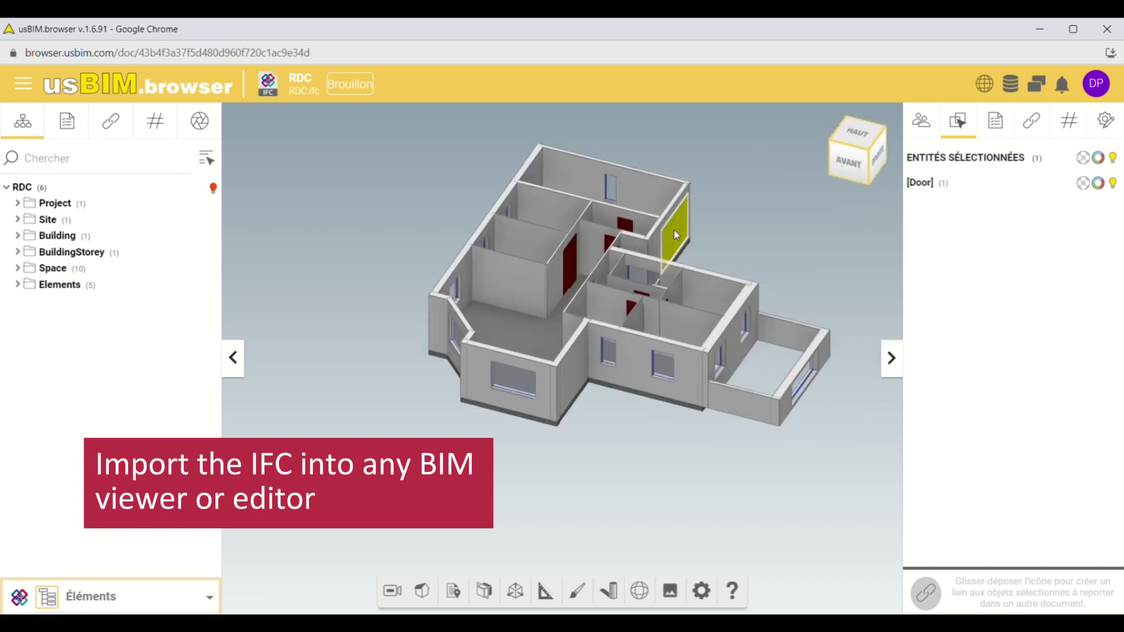
click(575, 261)
click(523, 299)
click(545, 377)
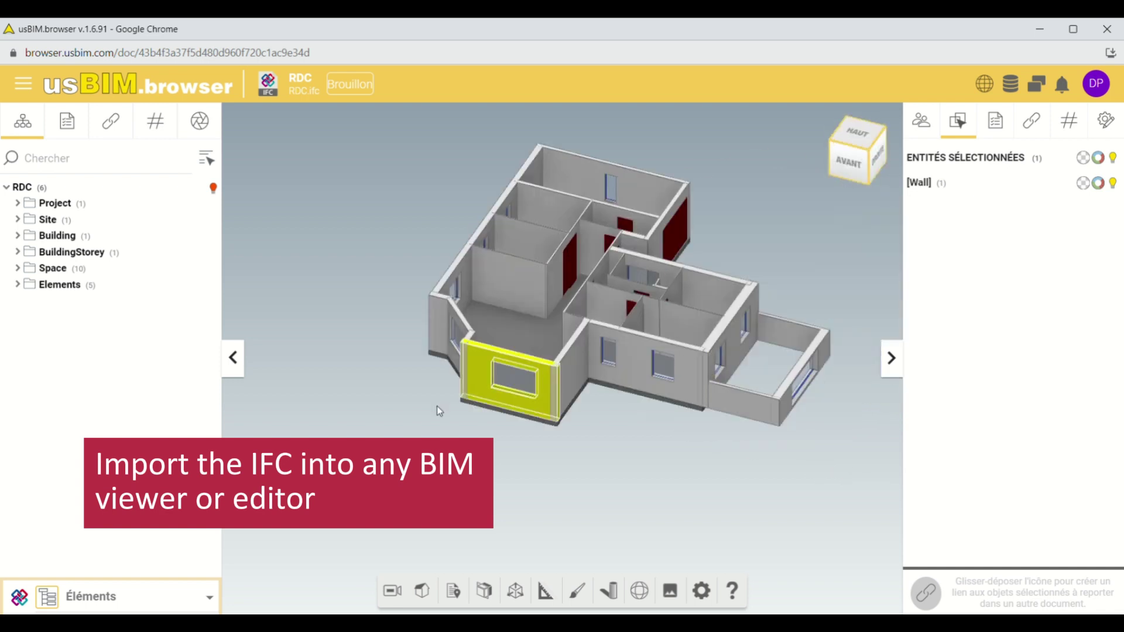
click(437, 405)
drag(437, 406, 446, 384)
click(607, 338)
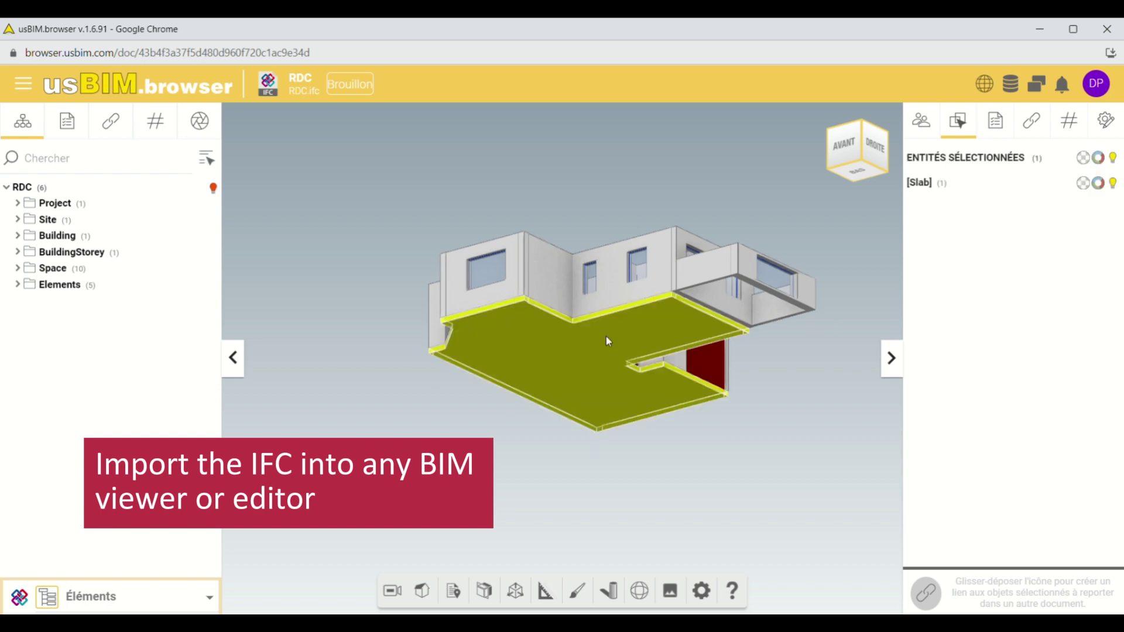
drag(679, 455, 668, 461)
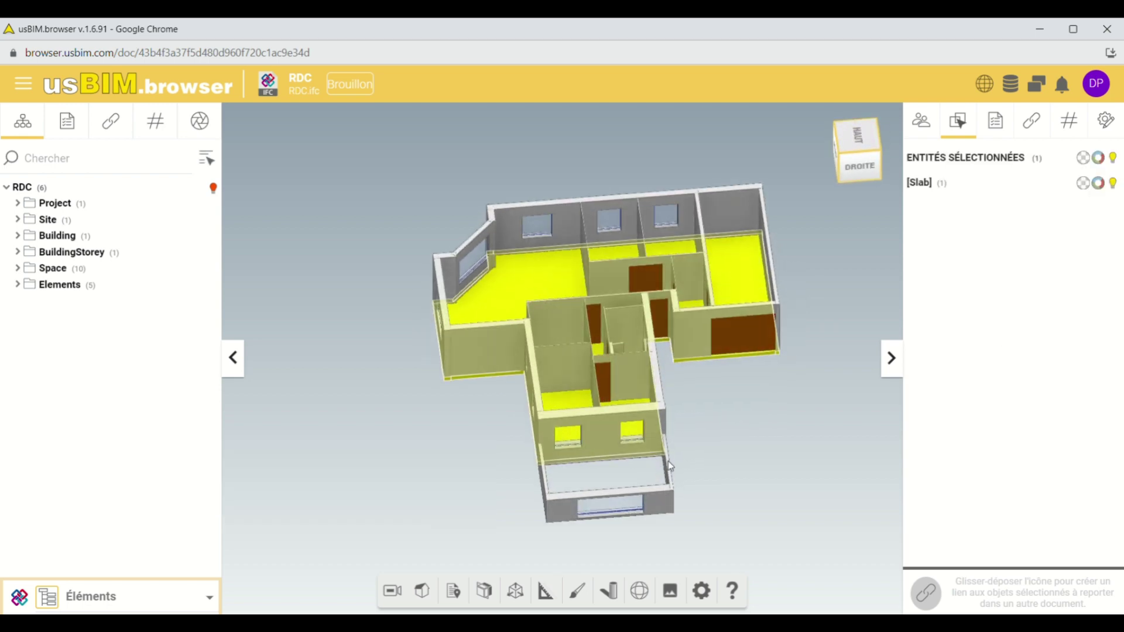
click(719, 423)
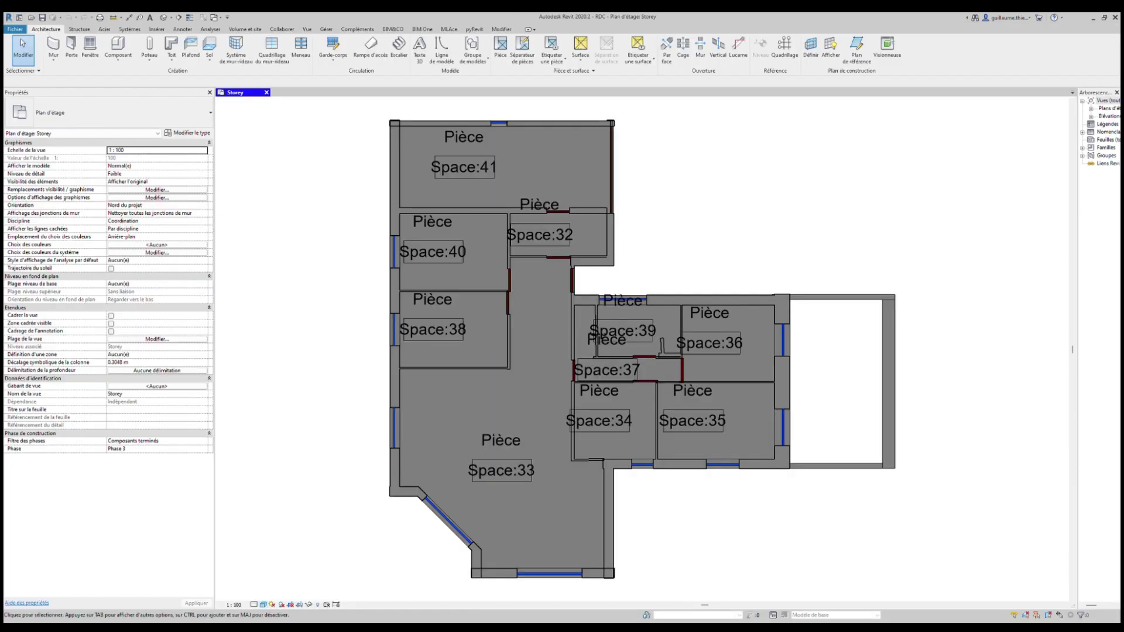
Show Revit's default 3D view, zoomed to fit with ZF and shaded with SD
click(164, 17)
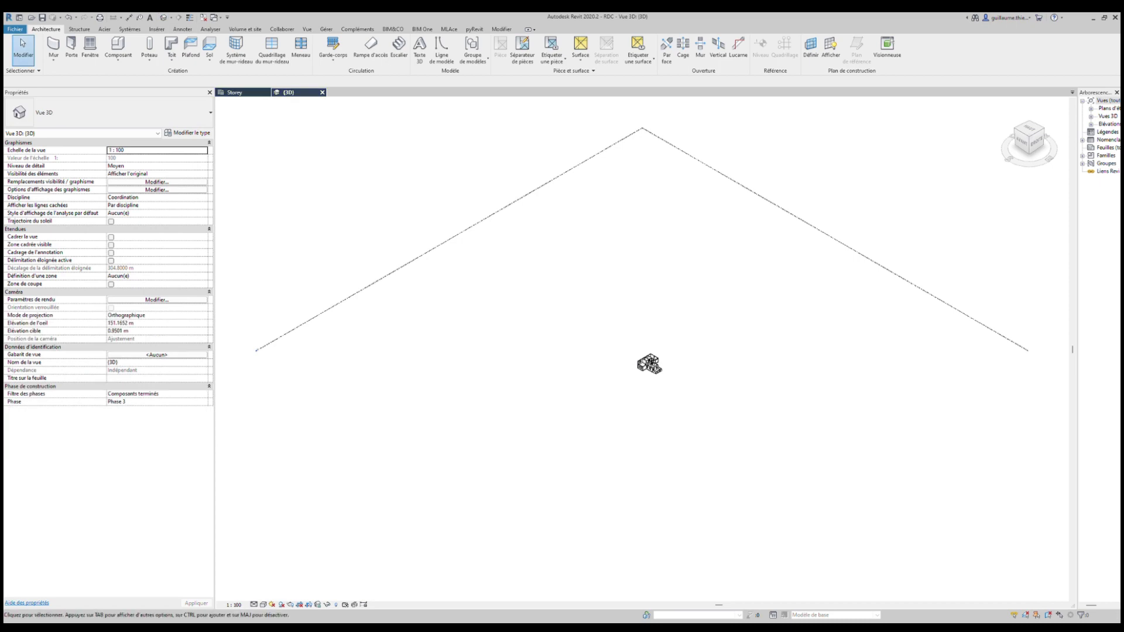
key(z)
key(f)
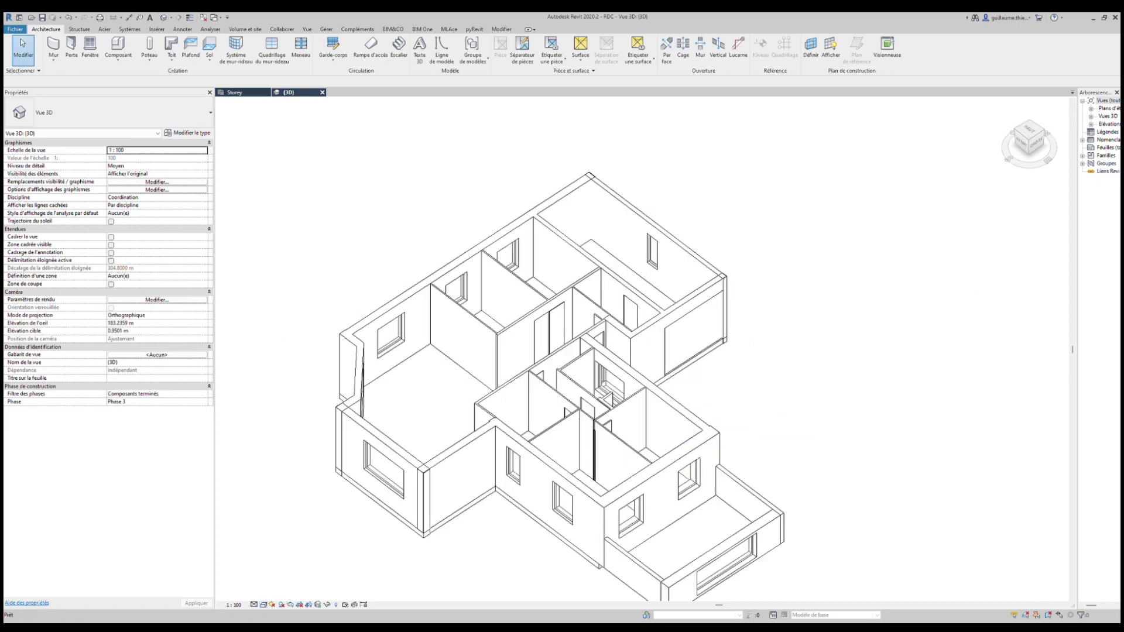
key(s)
key(d)
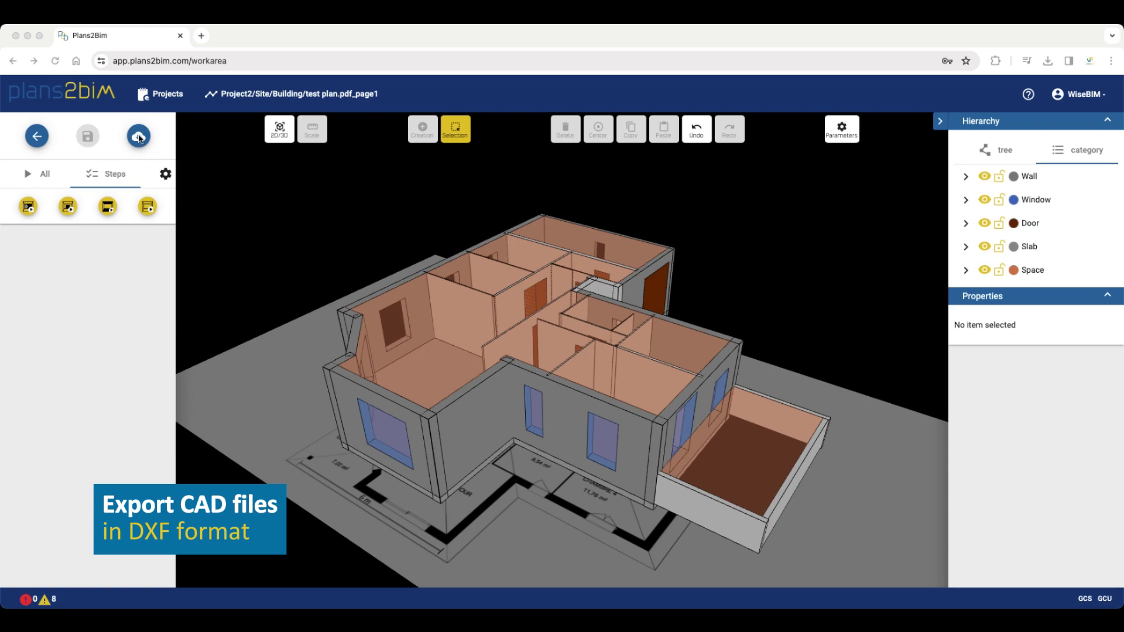
Export the model in DXF (2D CAD) format as 'test plan'
click(139, 138)
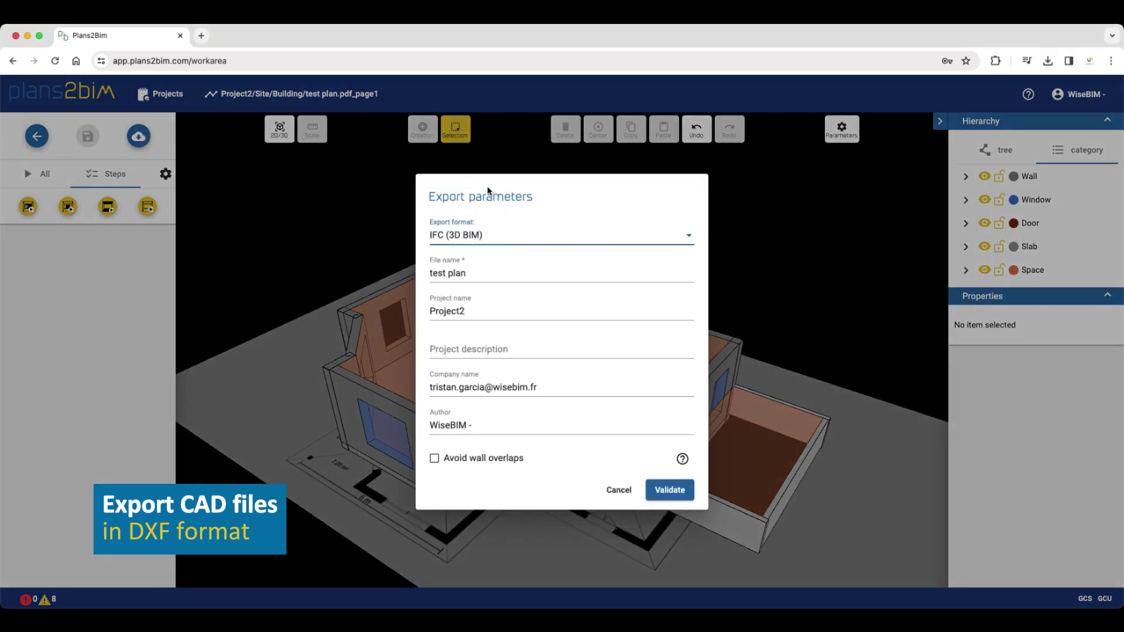
click(500, 235)
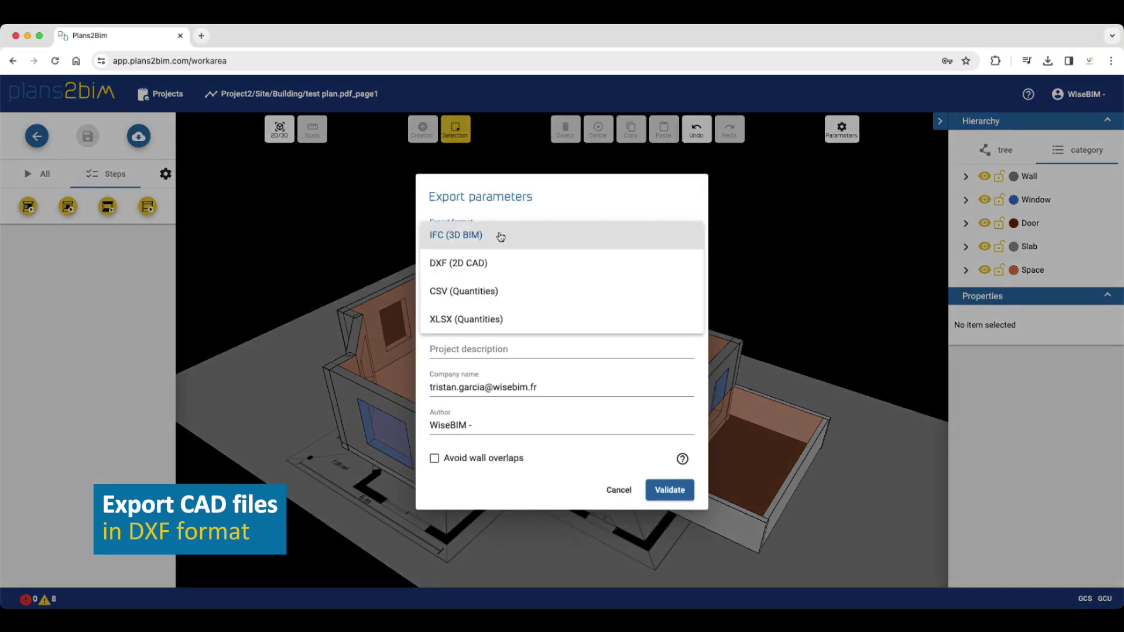
click(486, 264)
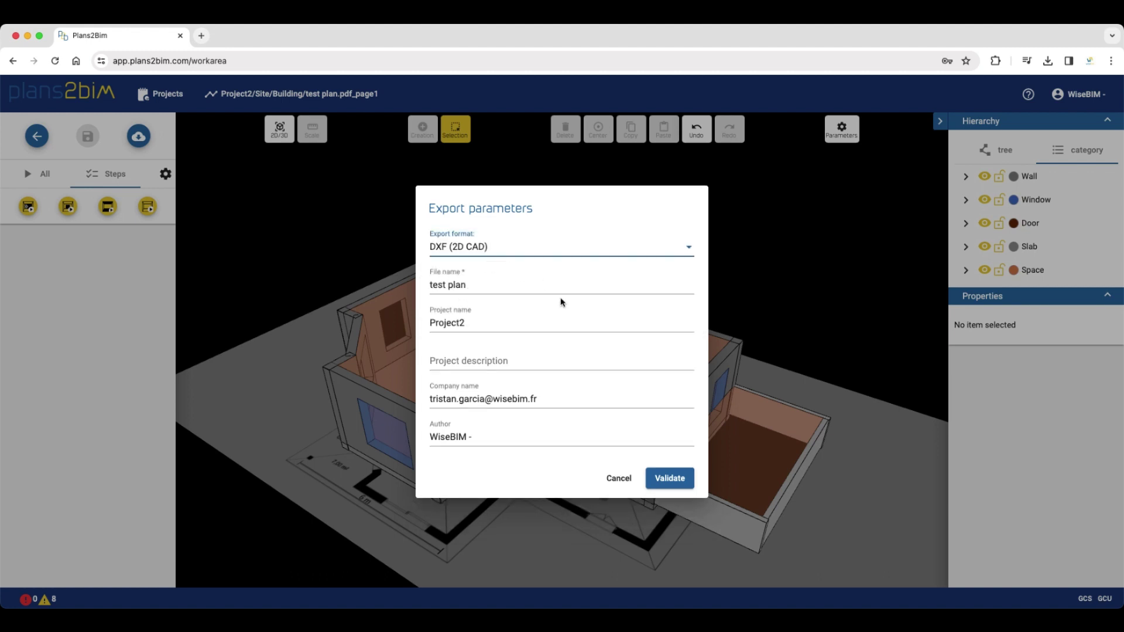
click(672, 479)
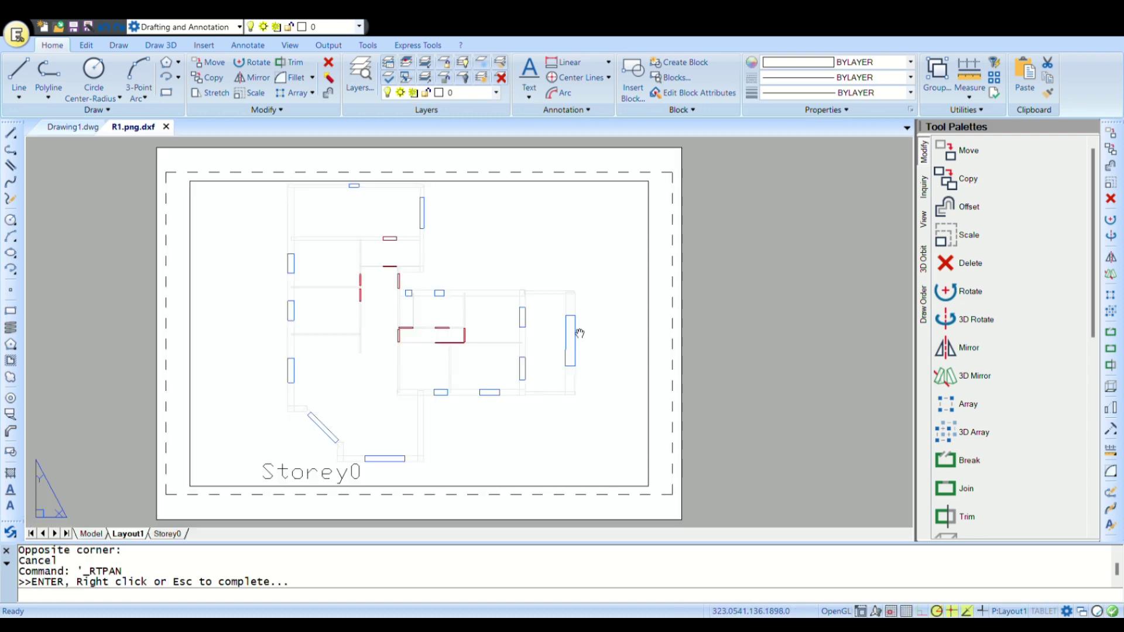
Pan and zoom to inspect the exported Storey0 floor plan in Edificius CAD
drag(574, 328, 577, 337)
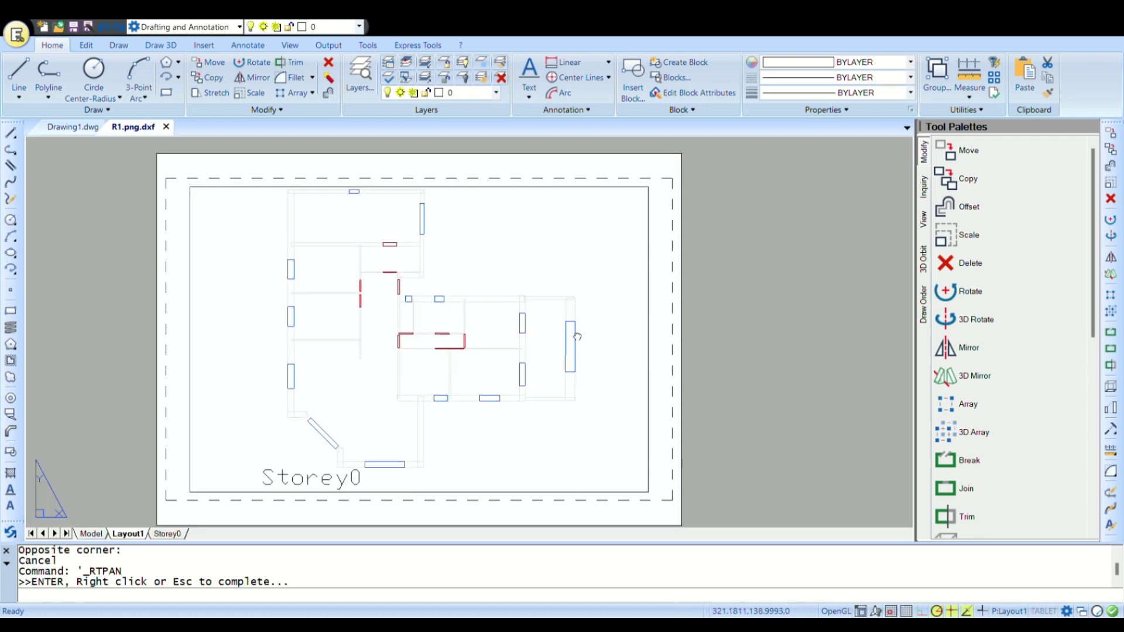
drag(409, 335, 413, 345)
scroll(416, 344, up, 4)
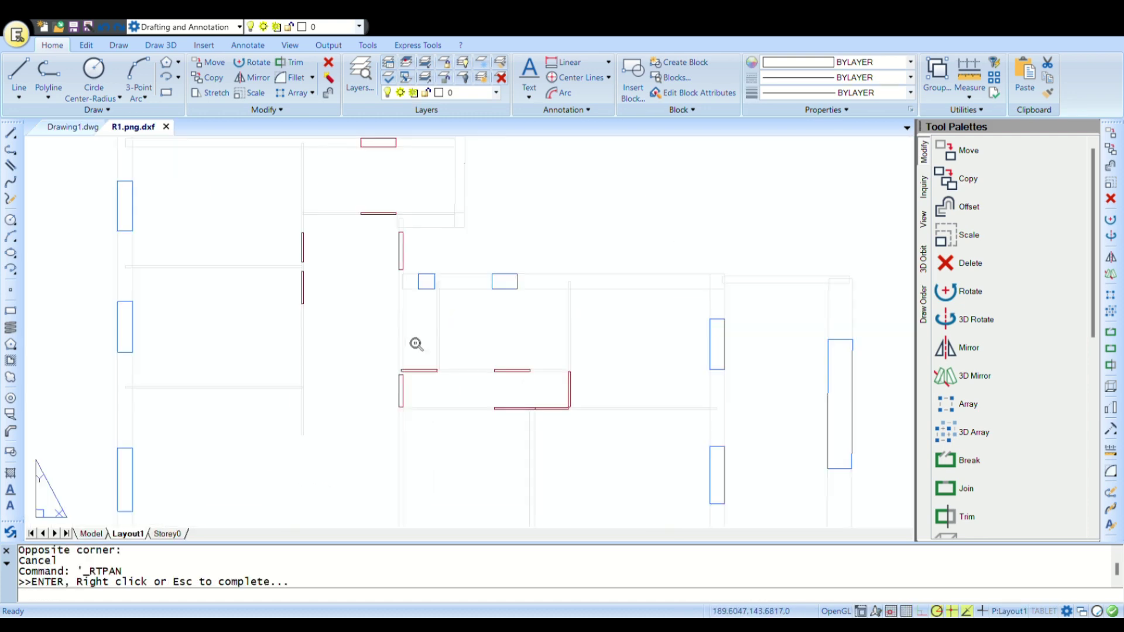
scroll(416, 346, down, 3)
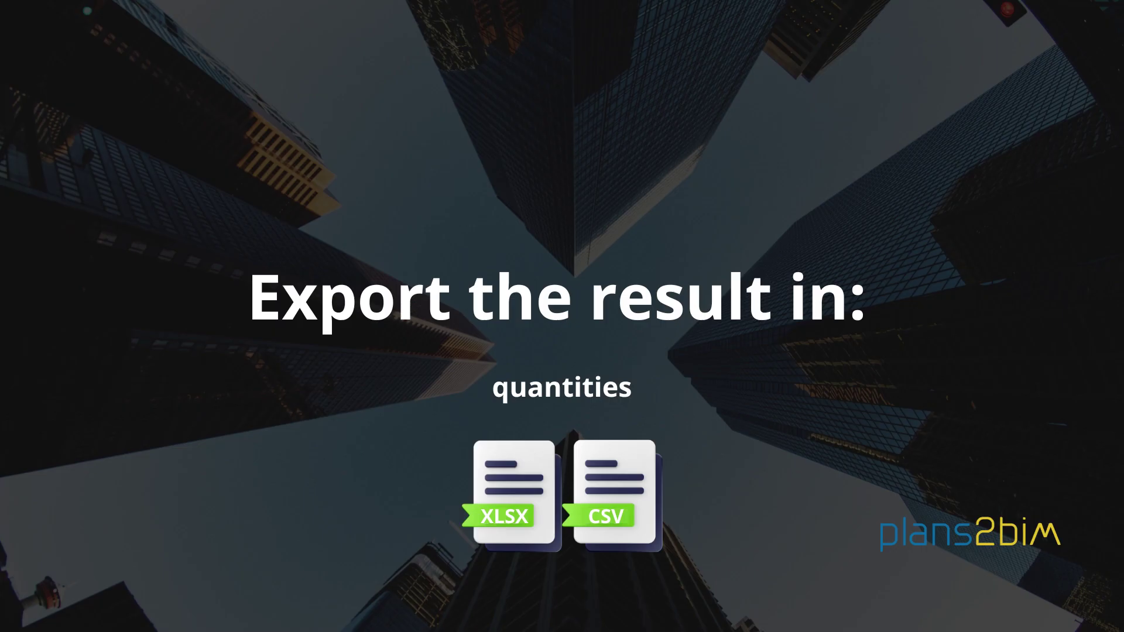